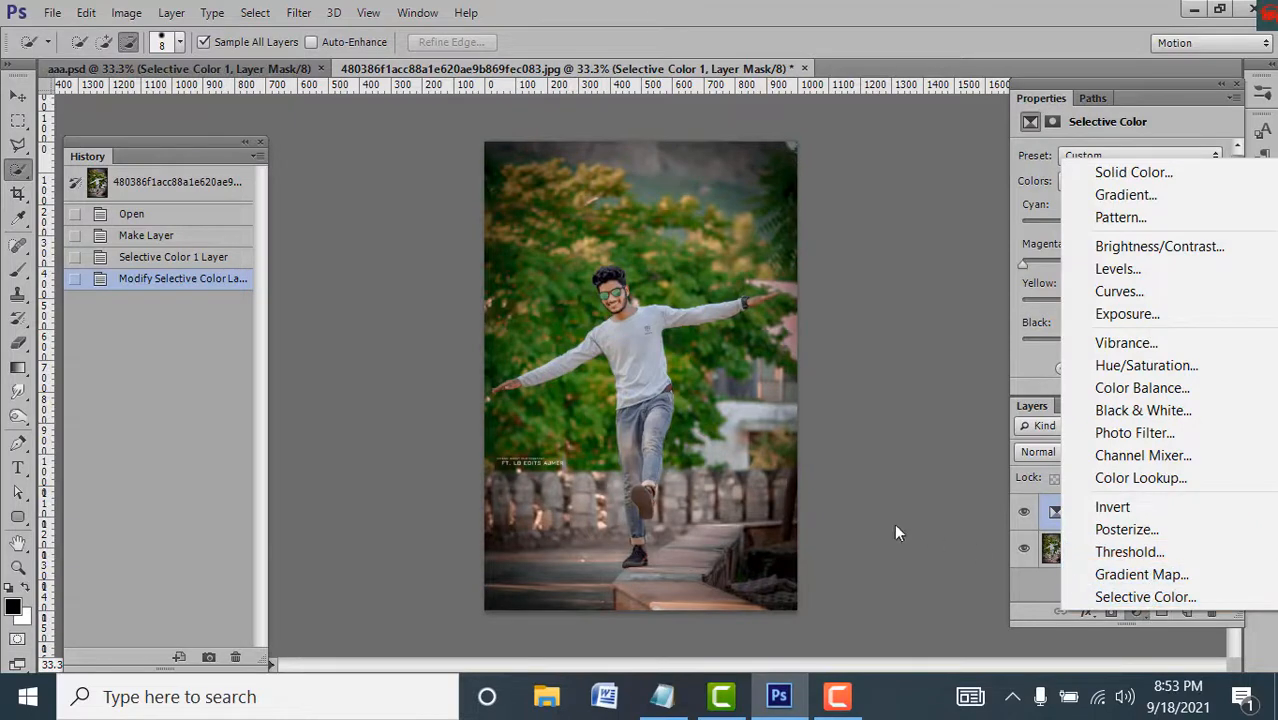
Step: Select the man with the Quick Selection tool, covering his head, torso, both arms, both legs and shoes
left_click(608, 287)
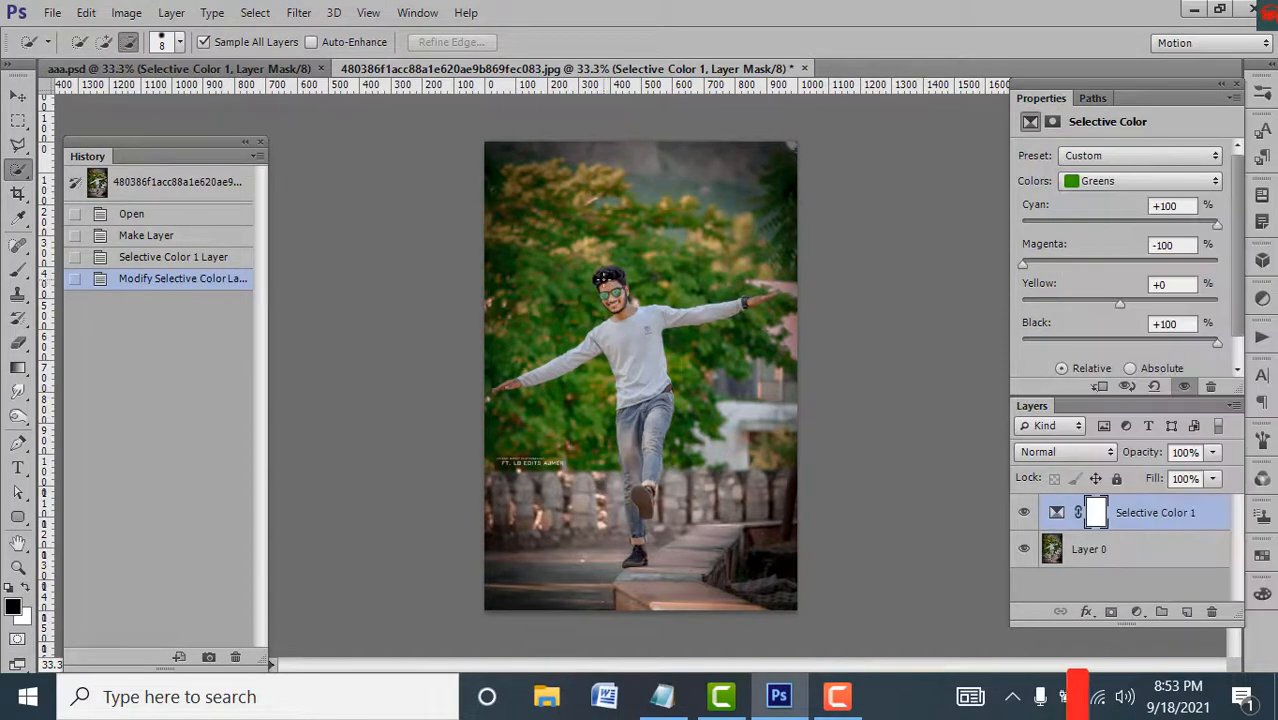
mouse_move(608, 287)
left_mouse_down()
mouse_move(623, 310)
mouse_move(619, 396)
left_mouse_up()
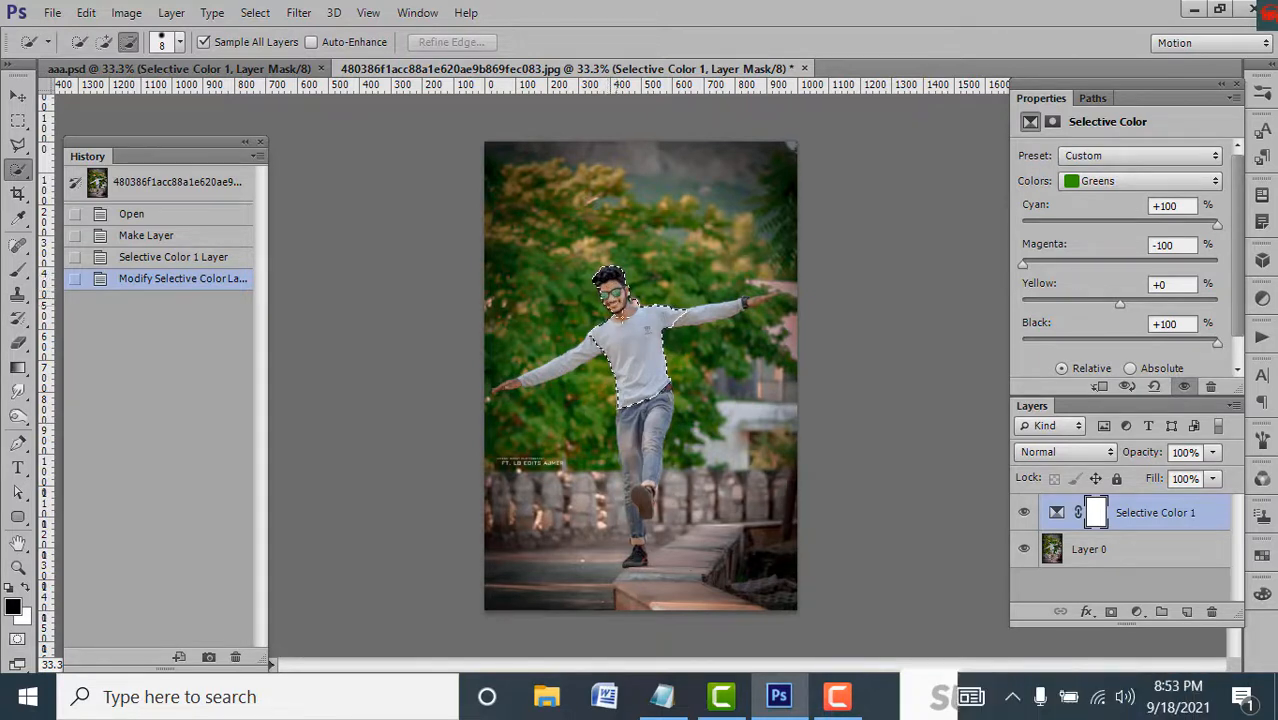
mouse_move(660, 318)
left_mouse_down()
mouse_move(772, 295)
mouse_move(762, 300)
left_mouse_up()
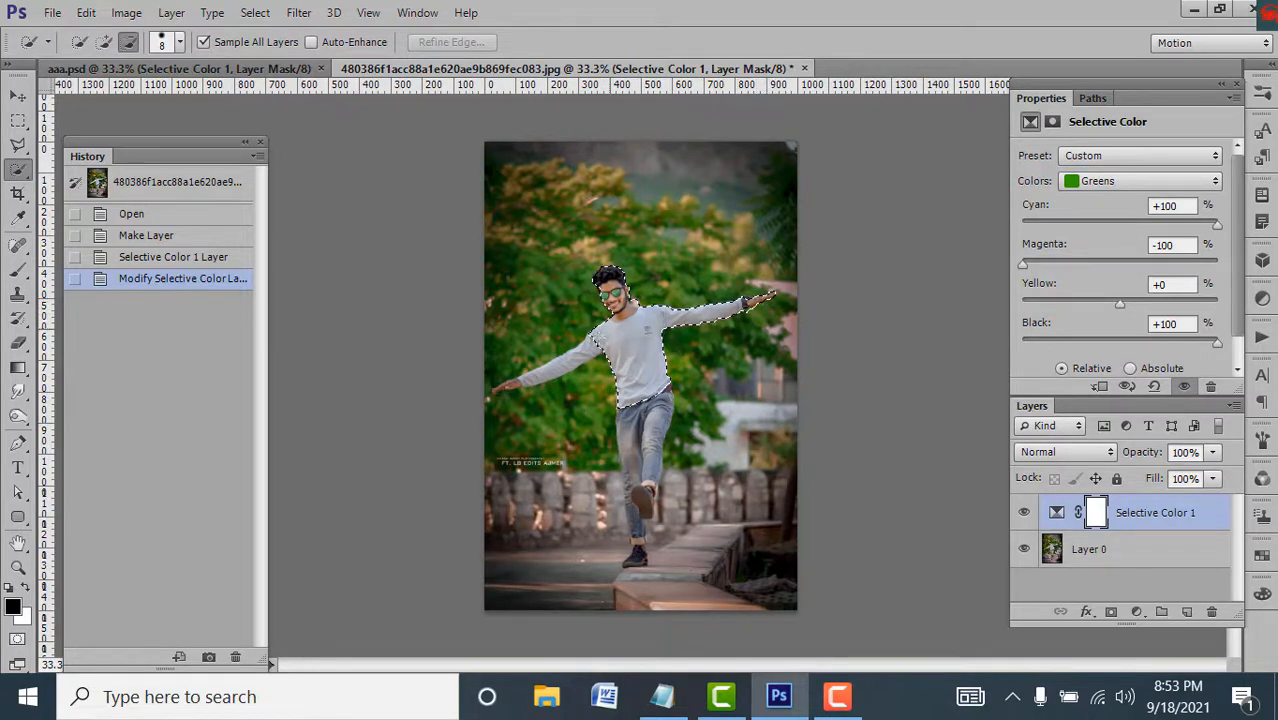
left_click_drag(591, 345, 494, 389)
left_click_drag(652, 405, 645, 508)
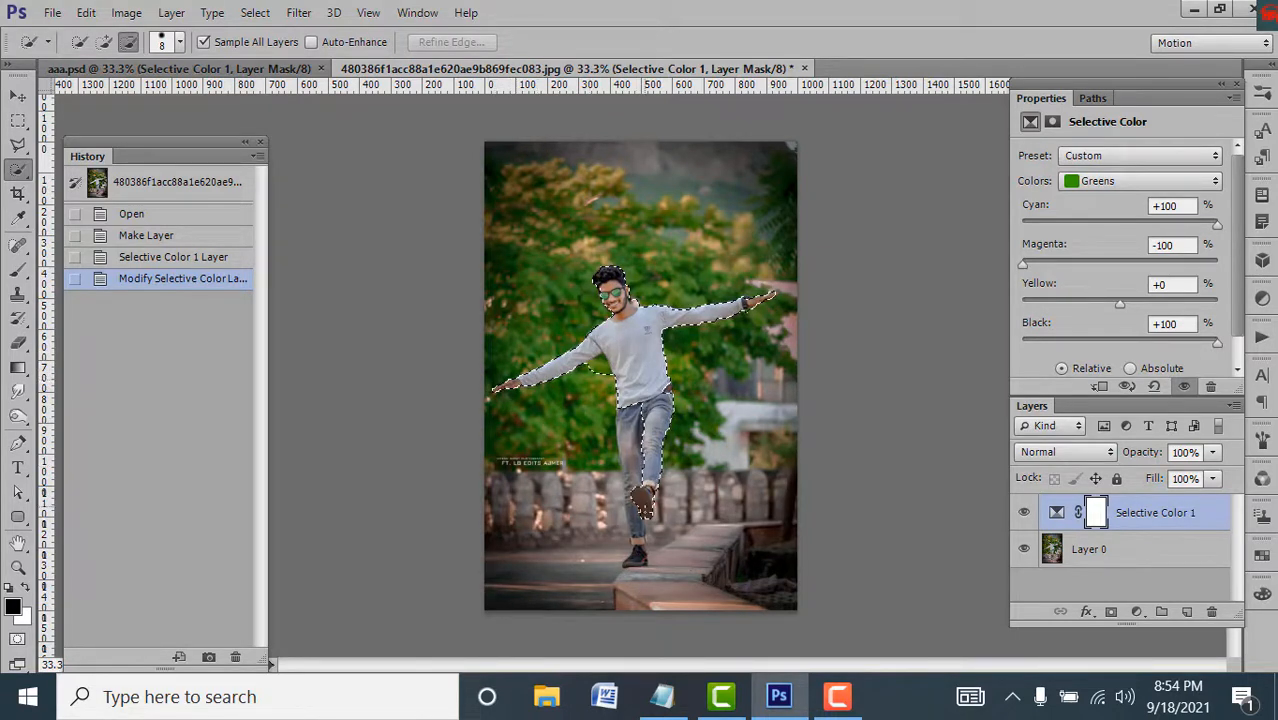
mouse_move(641, 404)
left_mouse_down()
mouse_move(638, 556)
mouse_move(634, 546)
left_mouse_up()
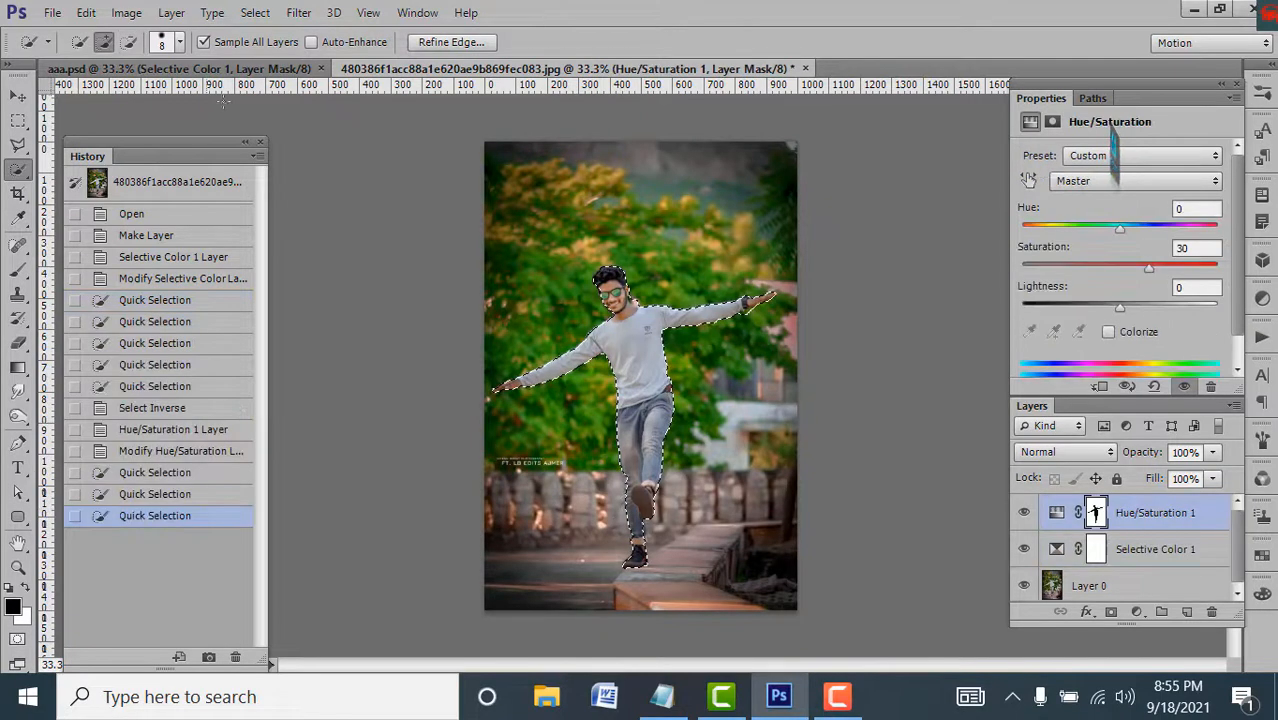
Step: Subtract stray background areas beside the neck and under the outstretched arm from the selection of the man
left_click(128, 42)
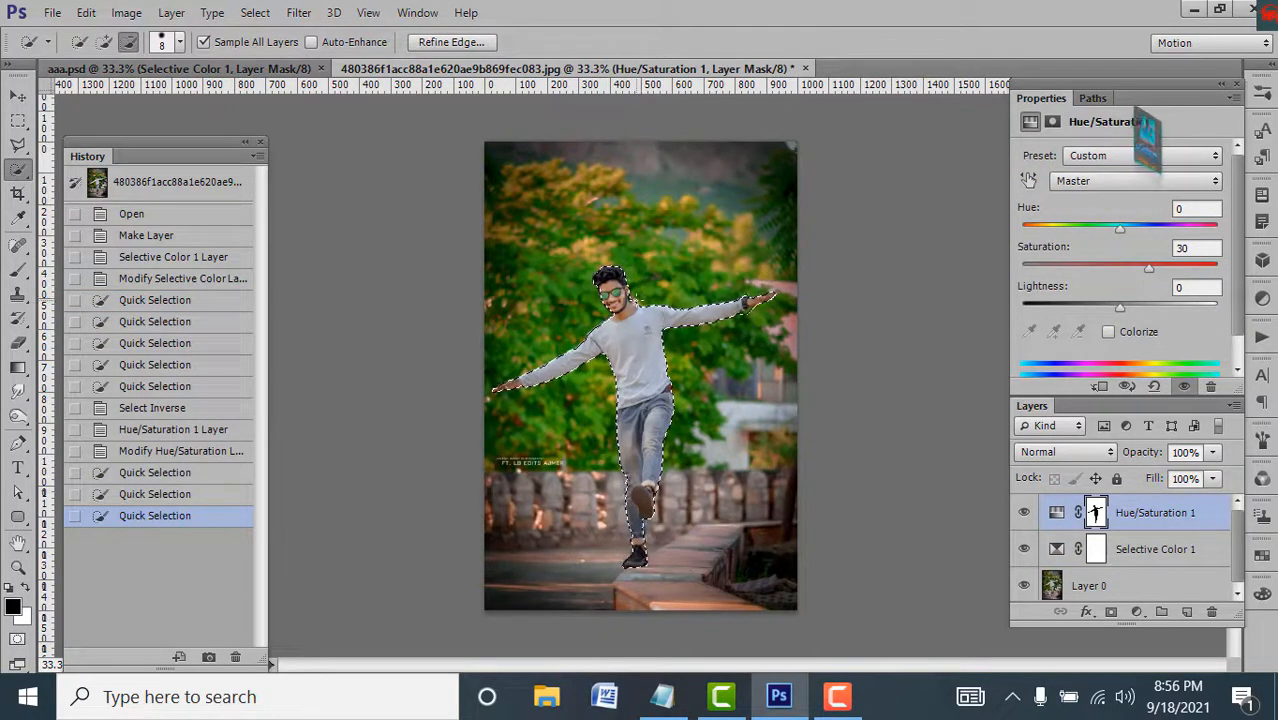
left_click(636, 301)
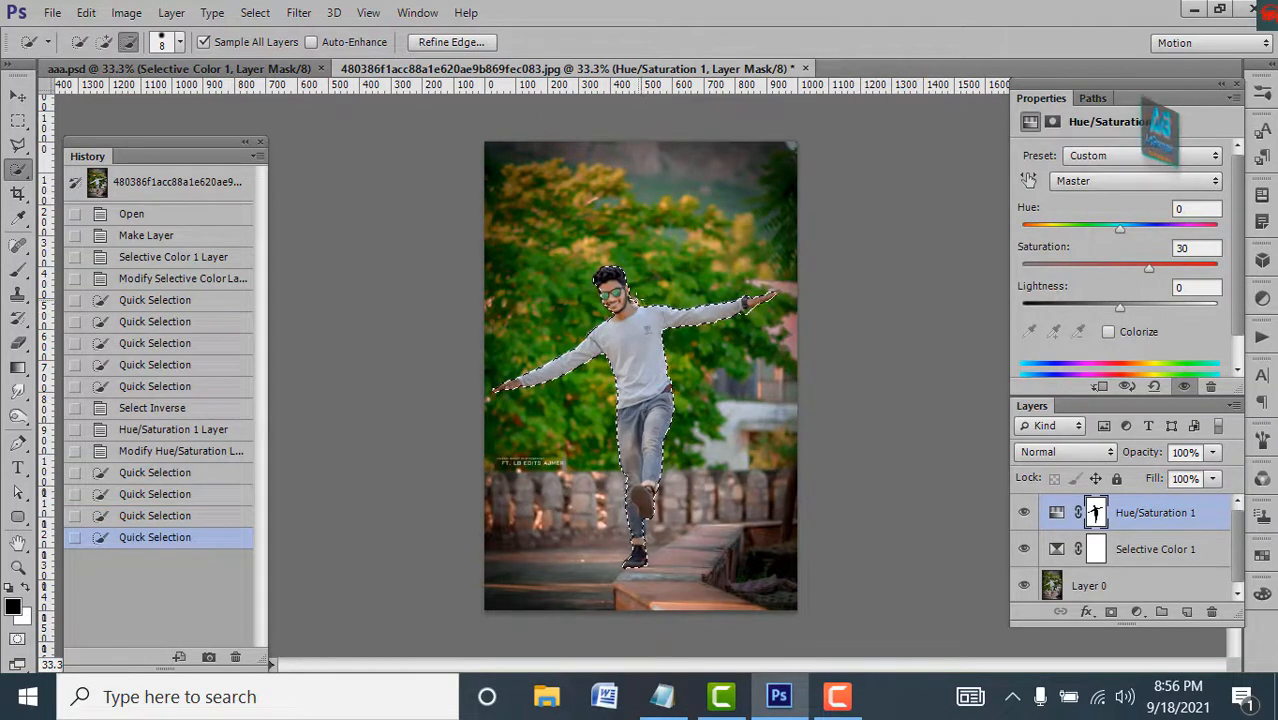
left_click(762, 318)
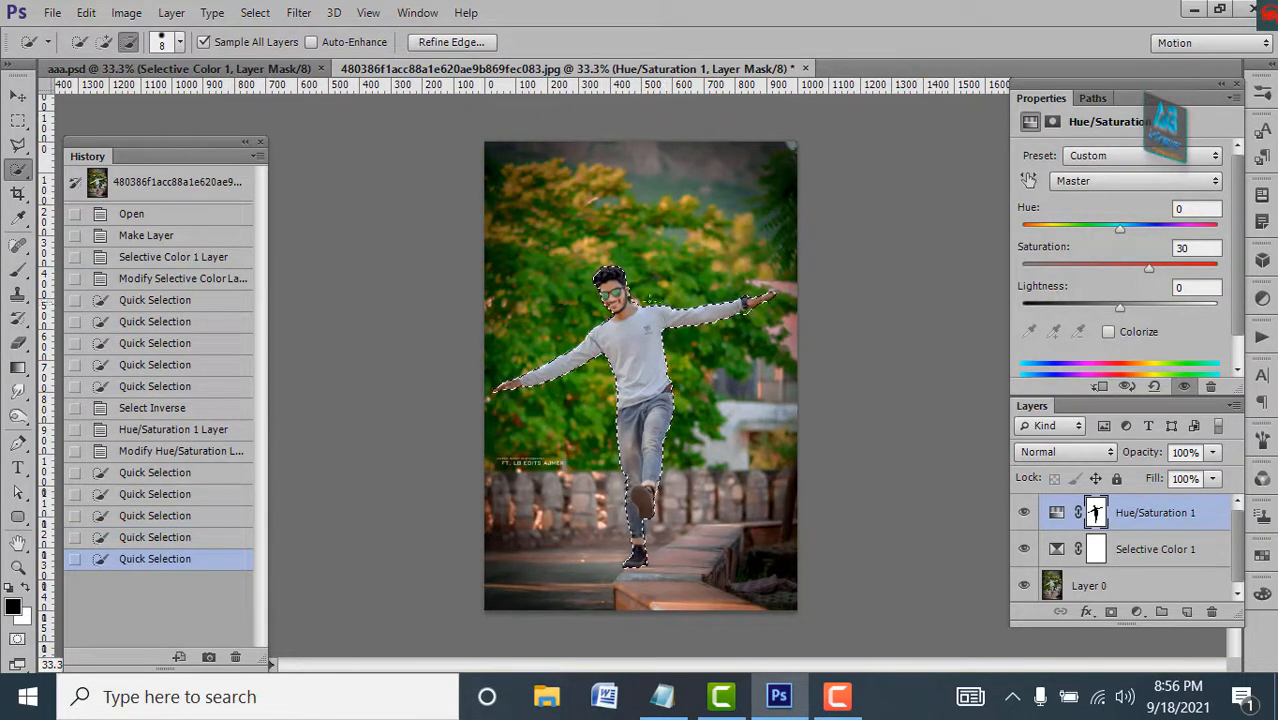
left_click(760, 345)
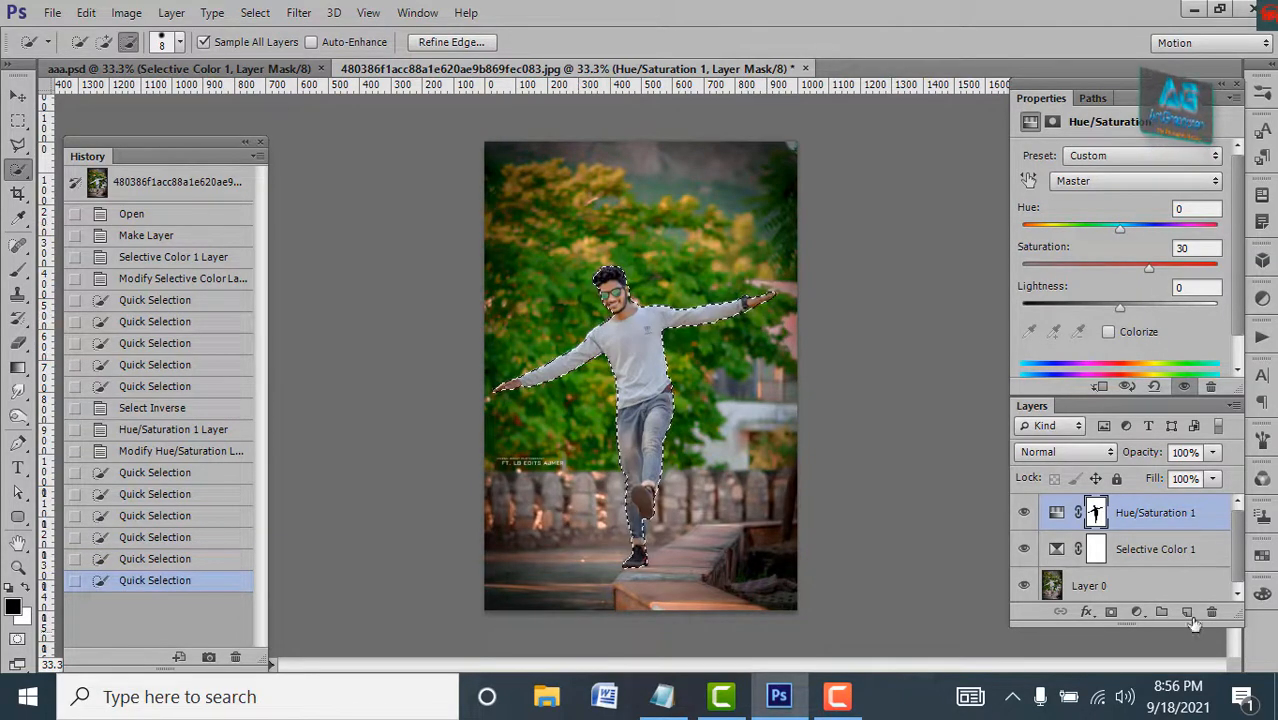
Step: Invert the selection to target the background and add a Channel Mixer adjustment layer for it
left_click(255, 12)
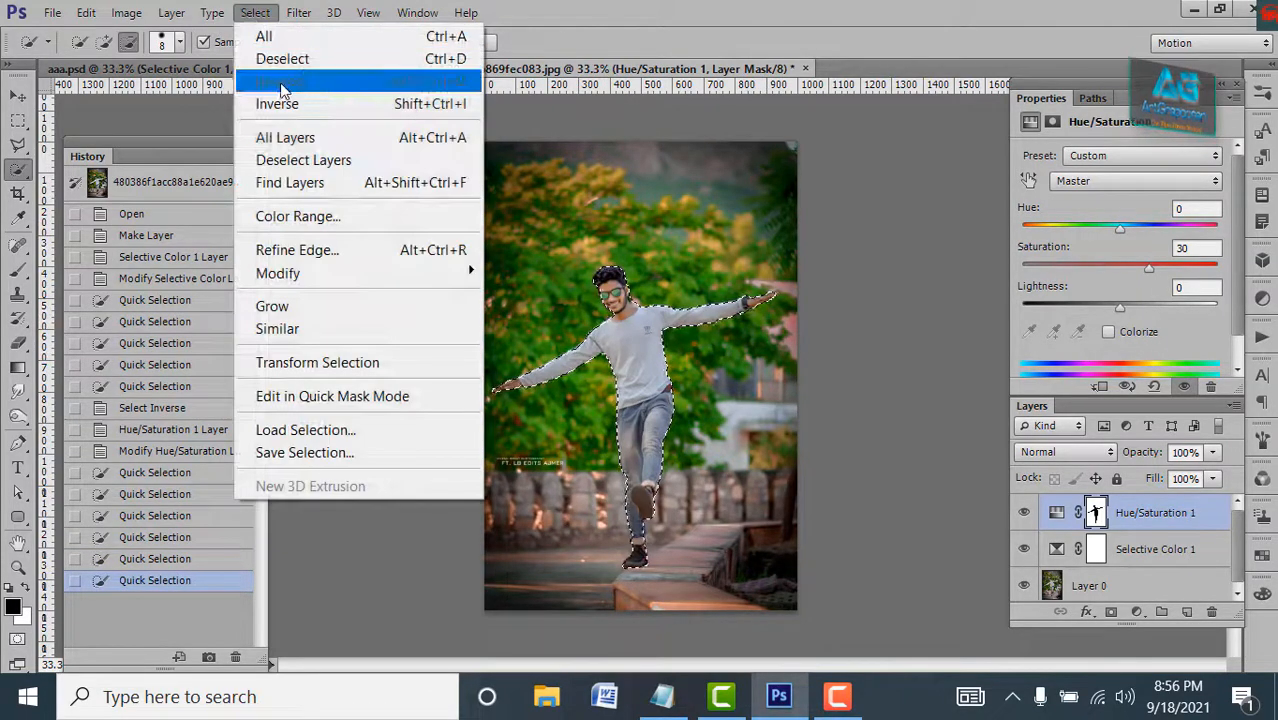
left_click(283, 105)
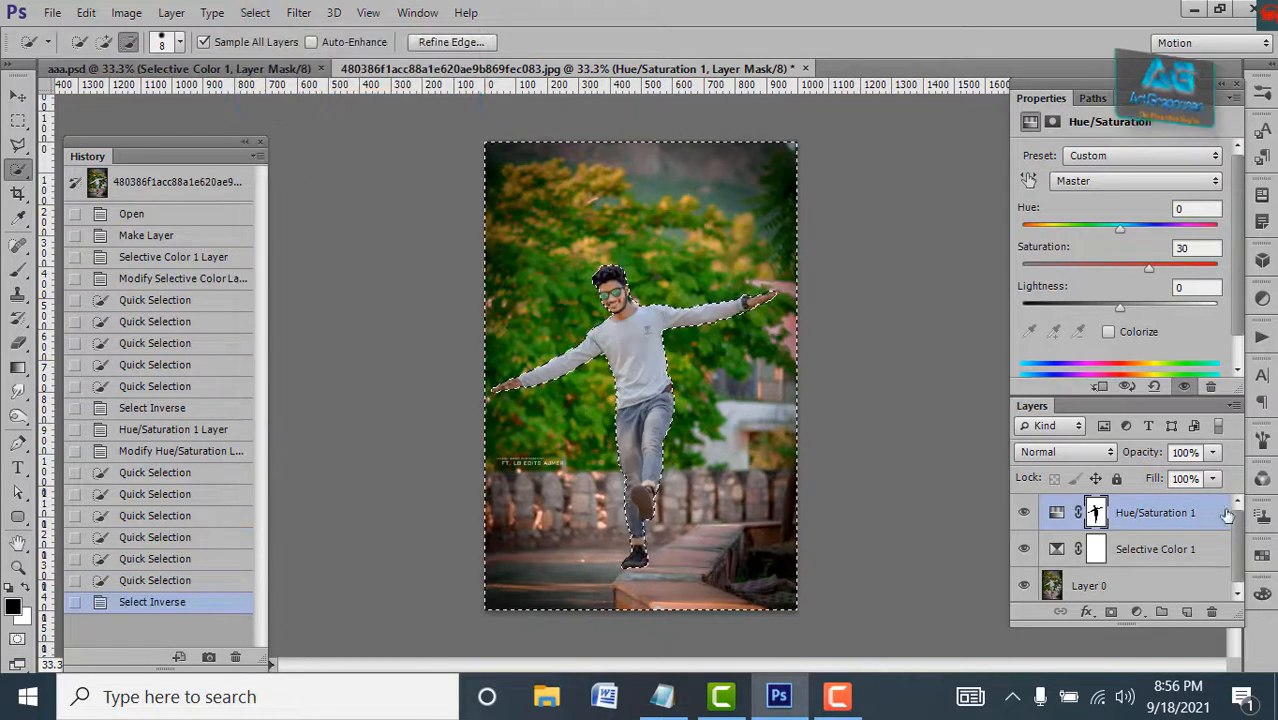
left_click(1137, 610)
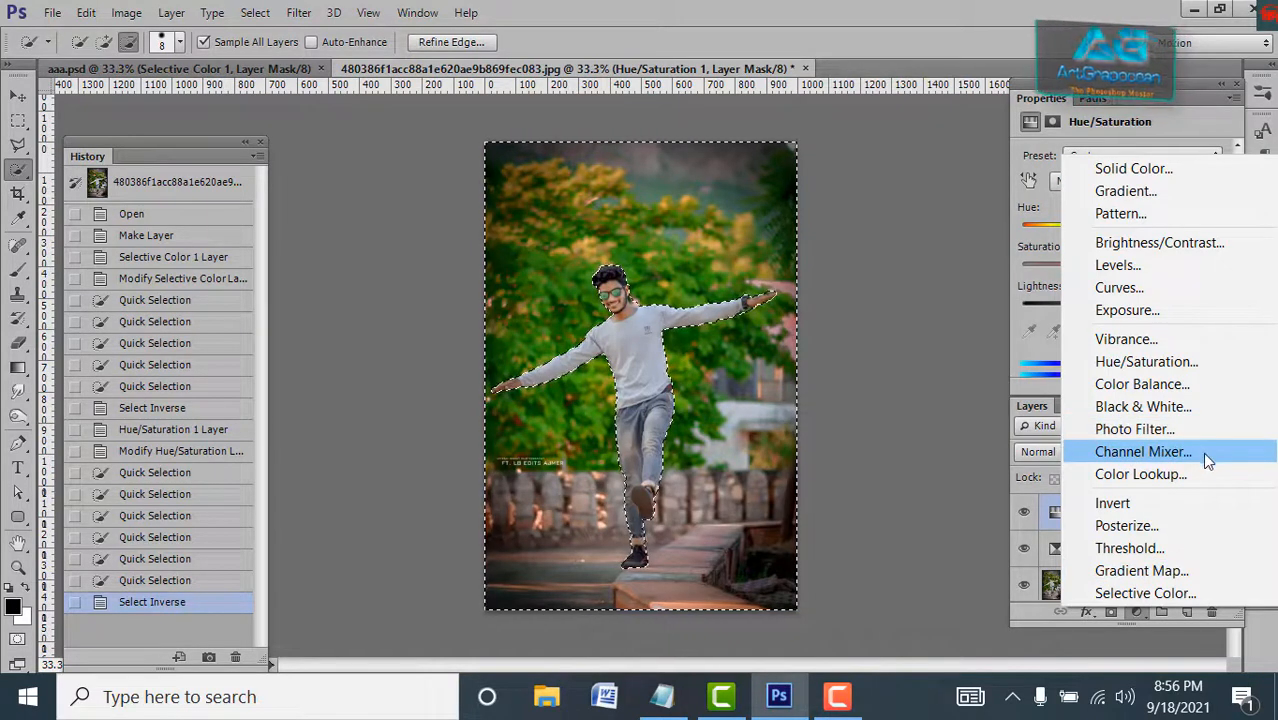
left_click(1202, 452)
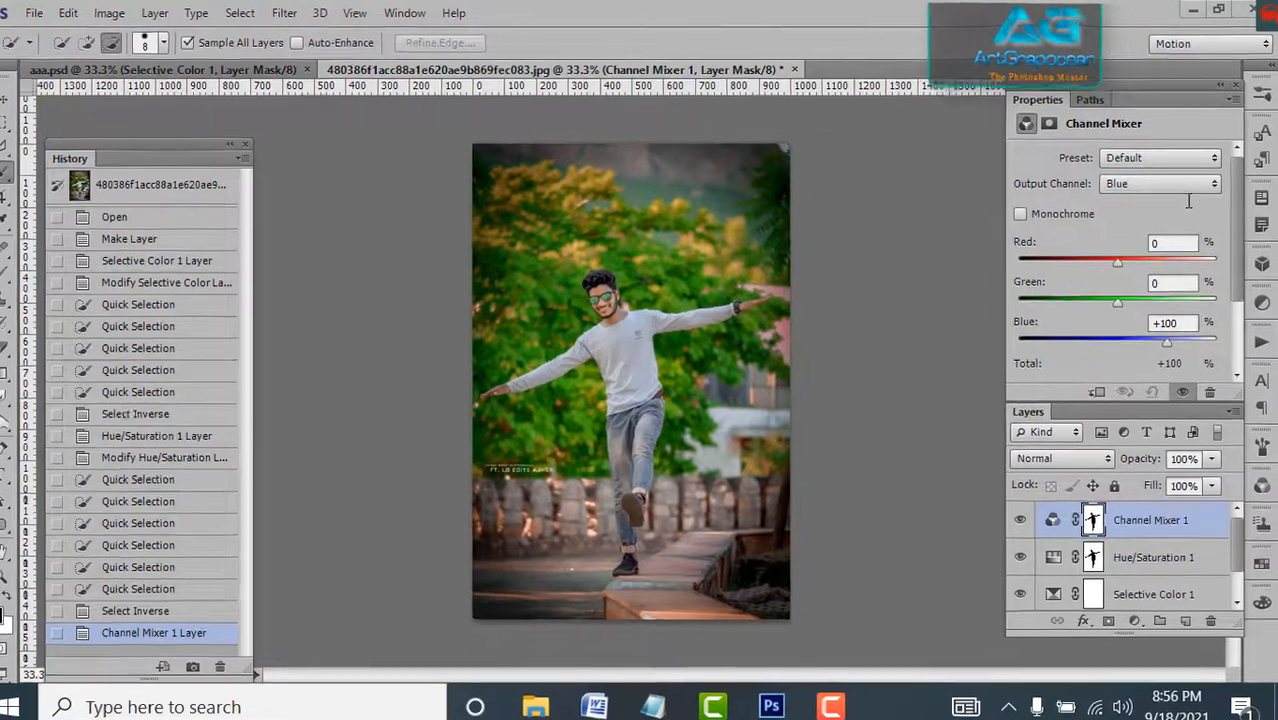
Step: In the Channel Mixer's Red output channel, set the Red value to +50%
left_click(1189, 186)
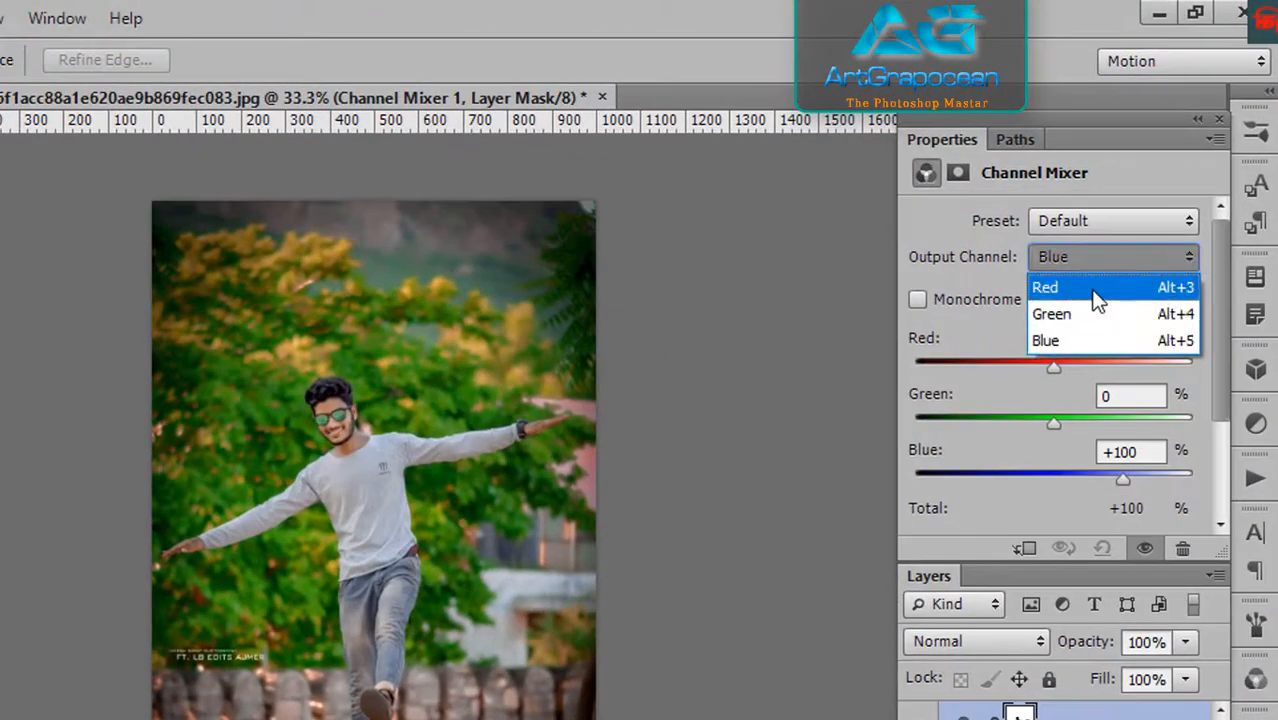
left_click(1095, 292)
left_click(1122, 341)
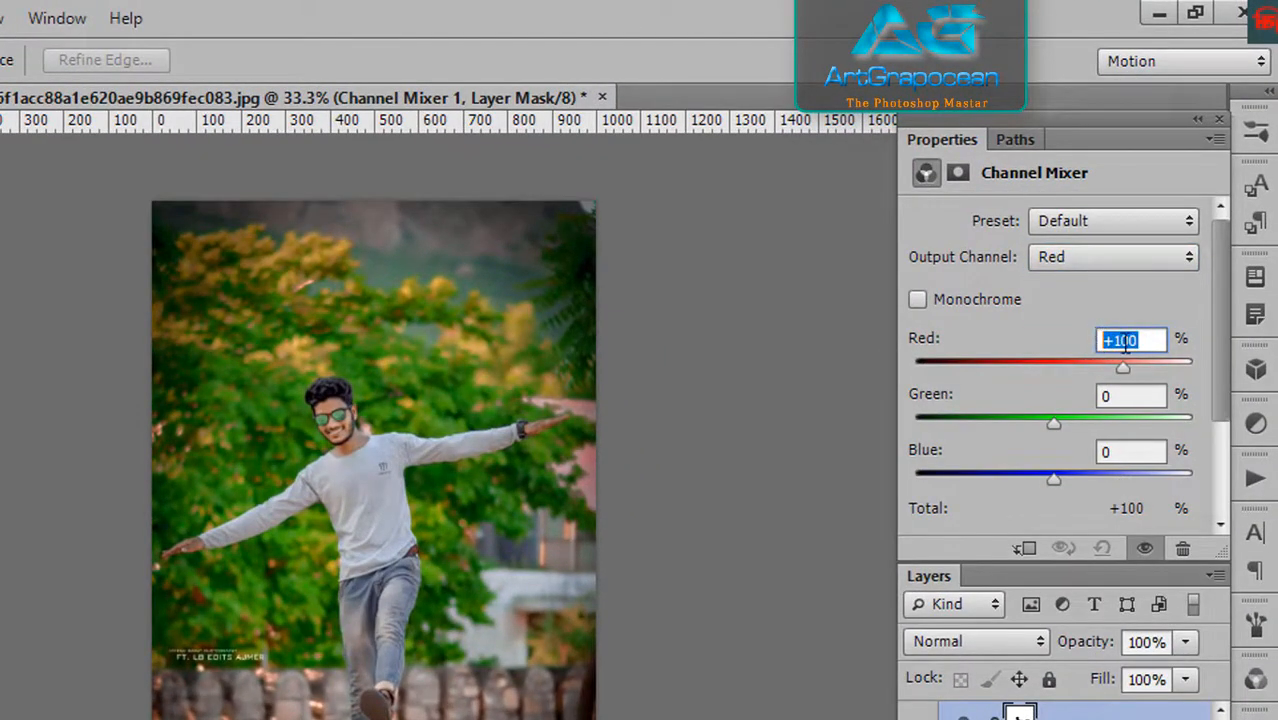
left_click(1124, 341)
double_click(1118, 340)
left_click(1118, 339)
left_click_drag(1118, 339, 1153, 337)
left_click(1121, 340)
double_click(1124, 340)
type("50")
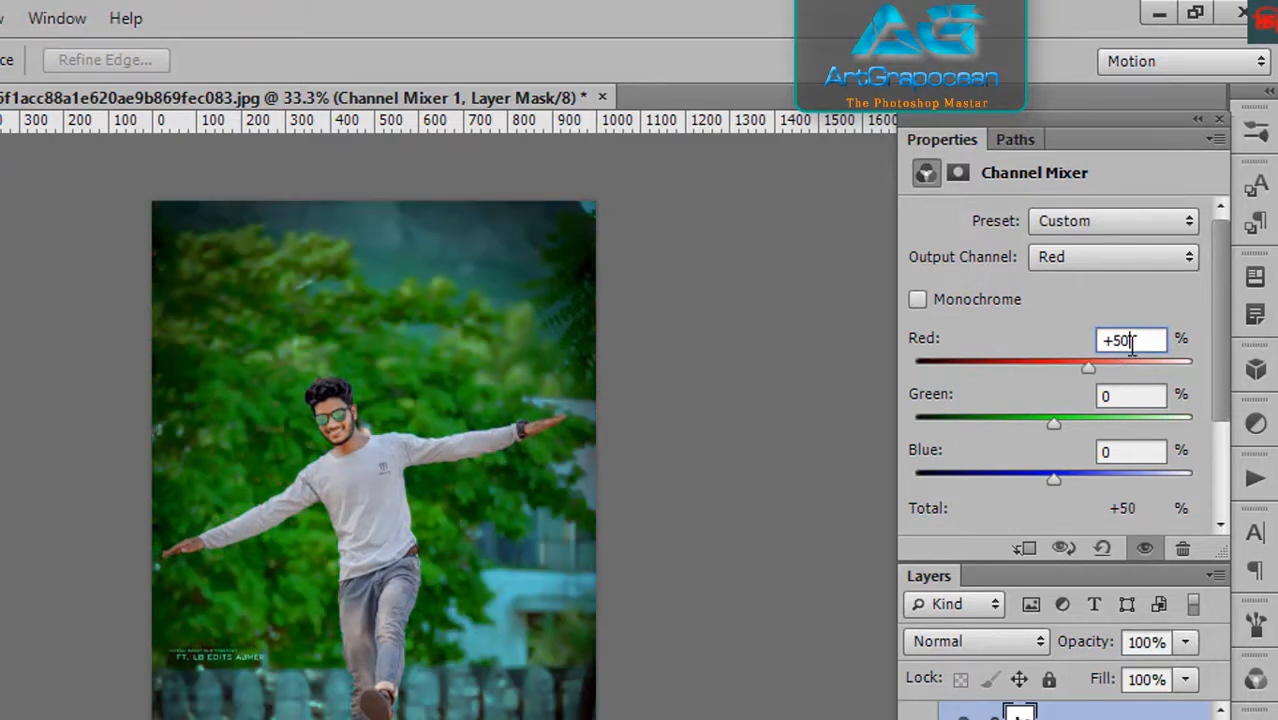
Step: For the Red output channel, set Green to -150% and Blue to +150%
left_click(1120, 397)
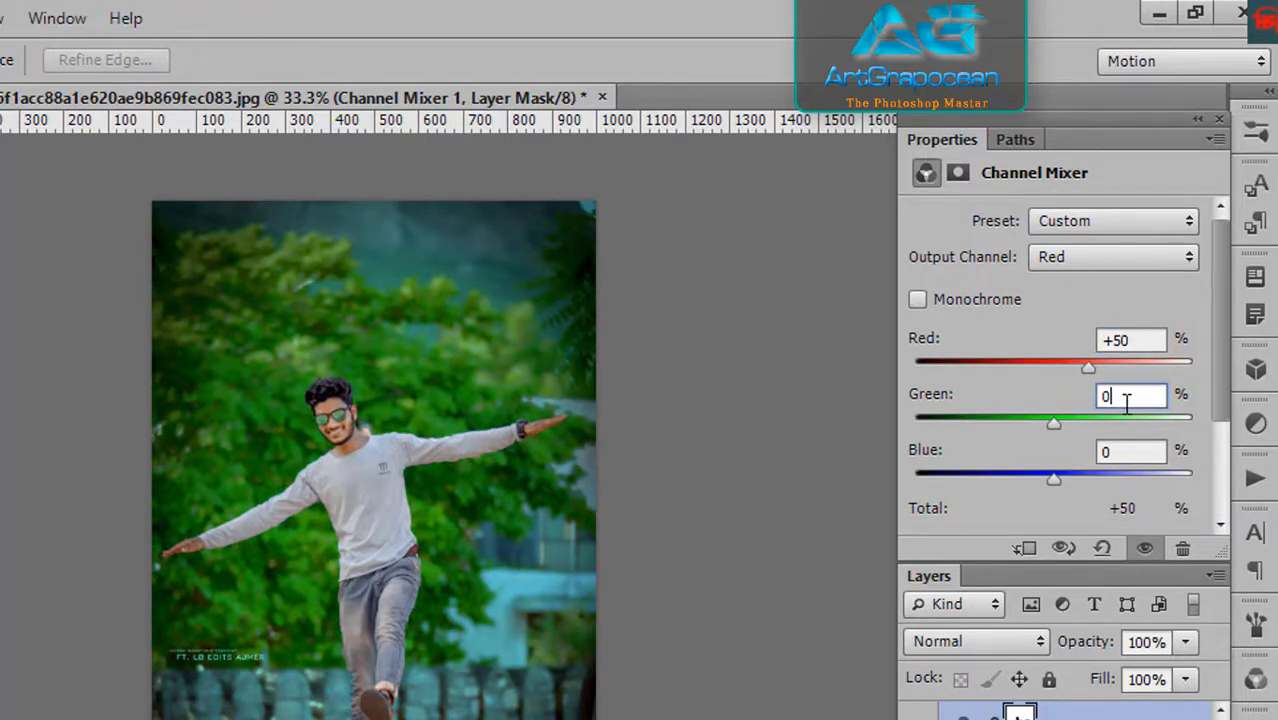
left_click_drag(1120, 396, 1095, 396)
type("-150")
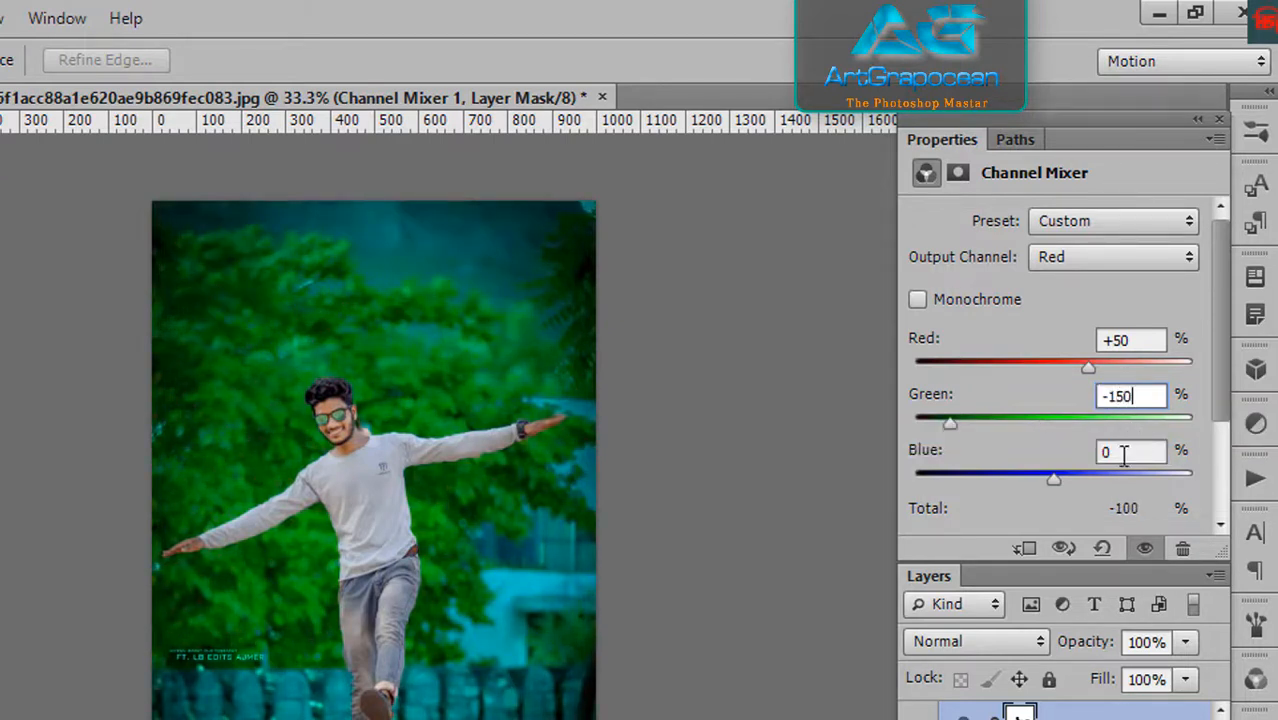
left_click_drag(1120, 451, 1098, 451)
type("15")
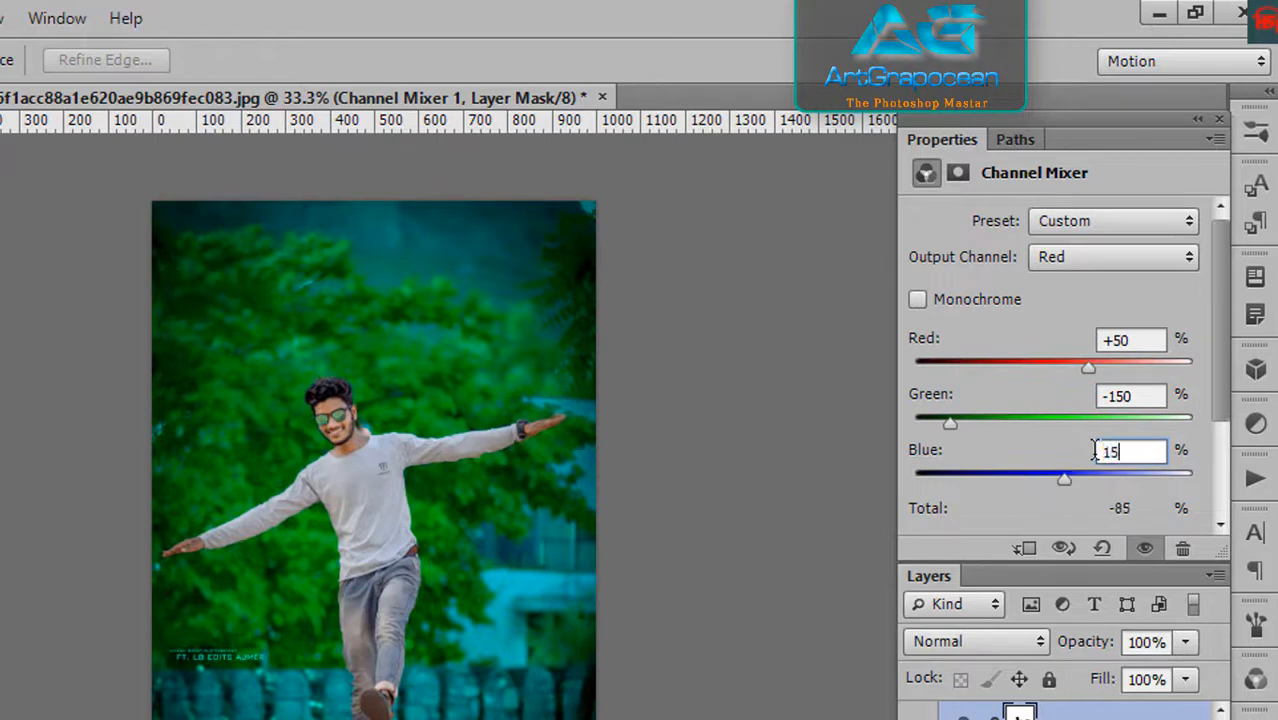
type("0")
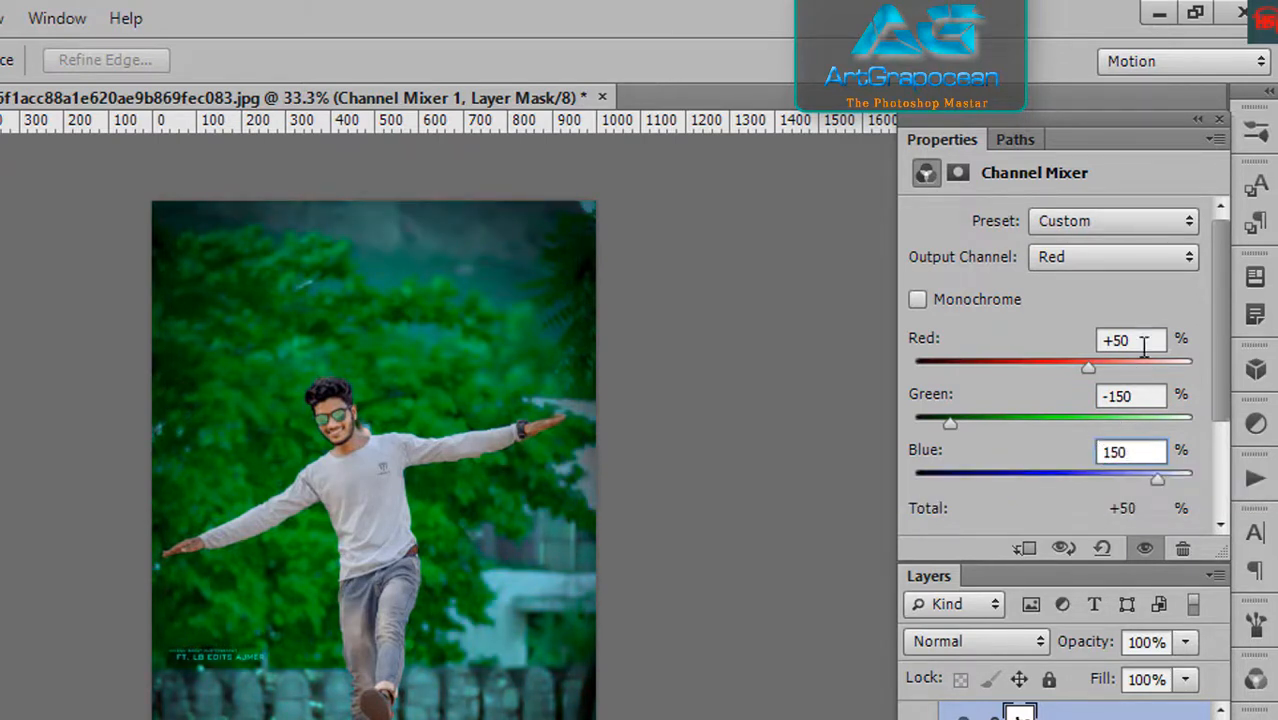
Step: In the Channel Mixer's Blue output channel, set Green to -50% and Blue to +200%
left_click(1143, 262)
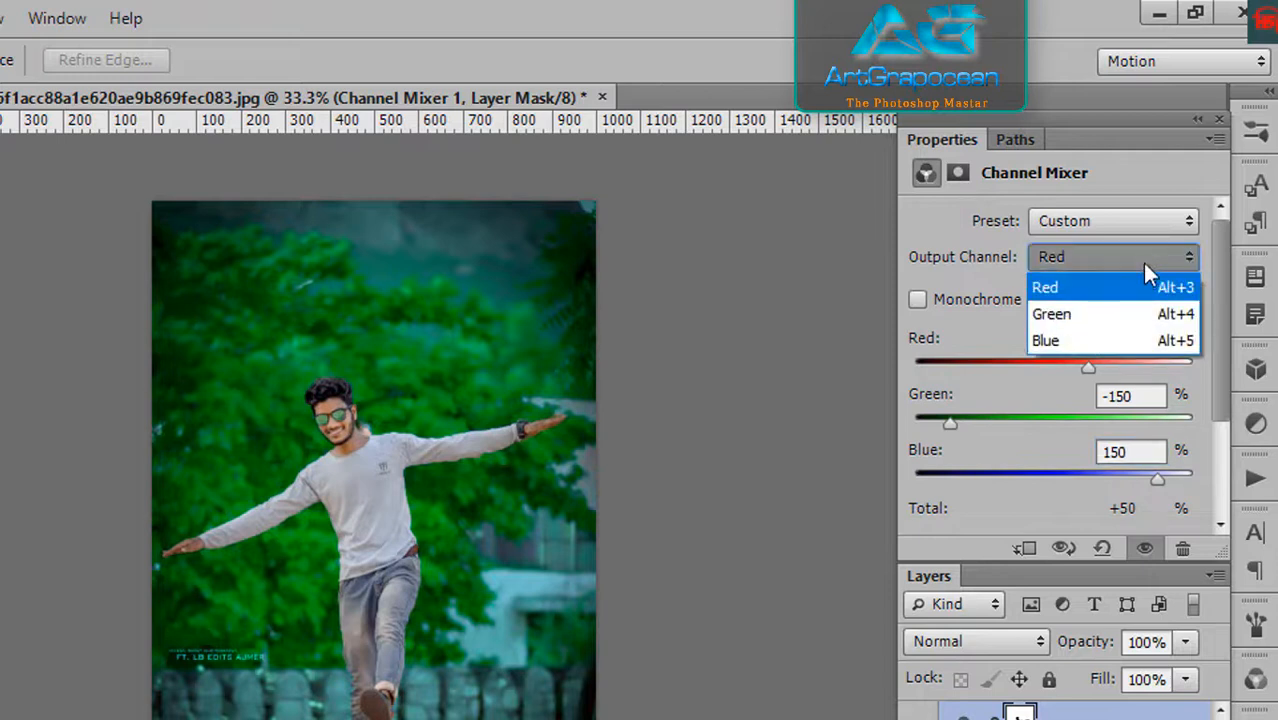
left_click(1102, 338)
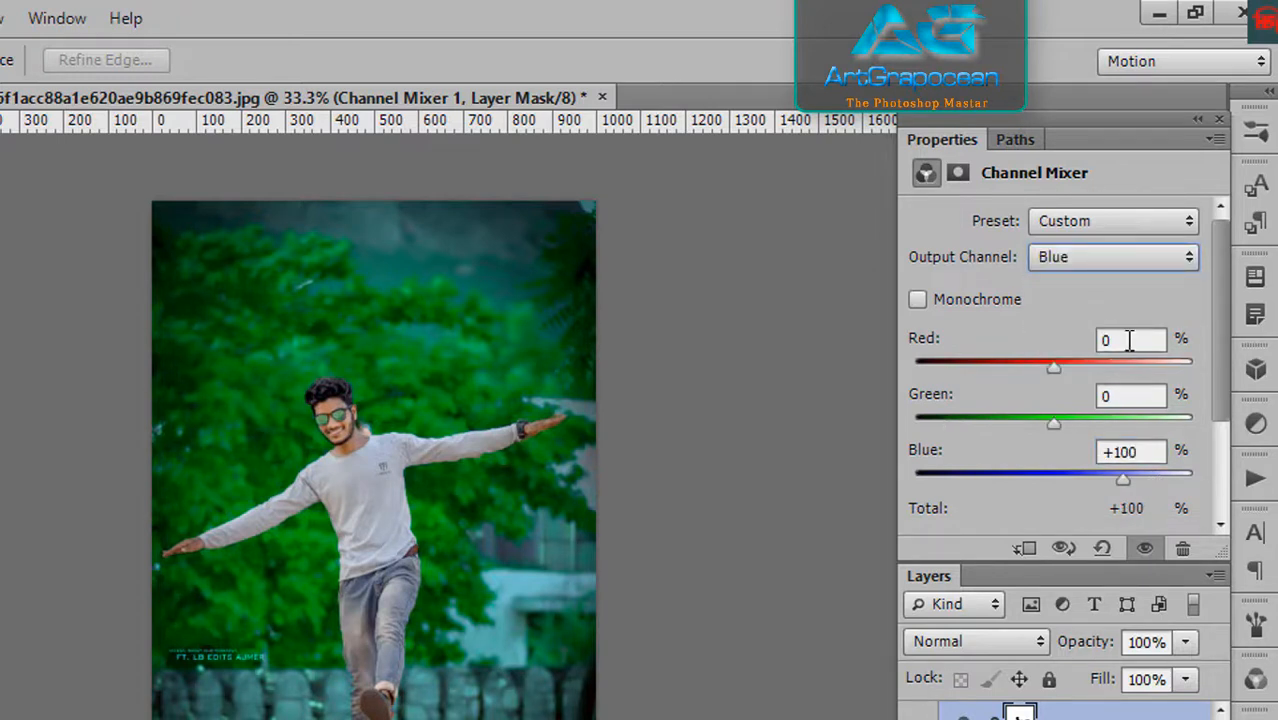
left_click_drag(1129, 341, 1097, 338)
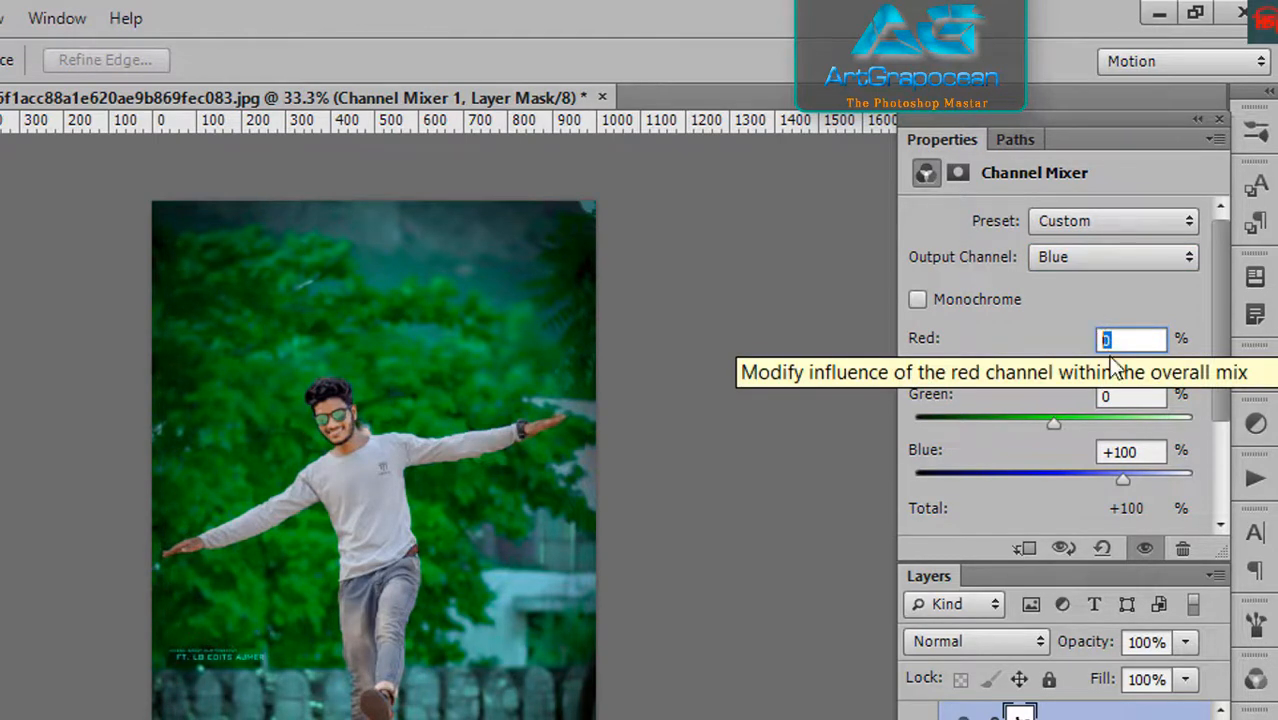
left_click_drag(1110, 395, 1090, 397)
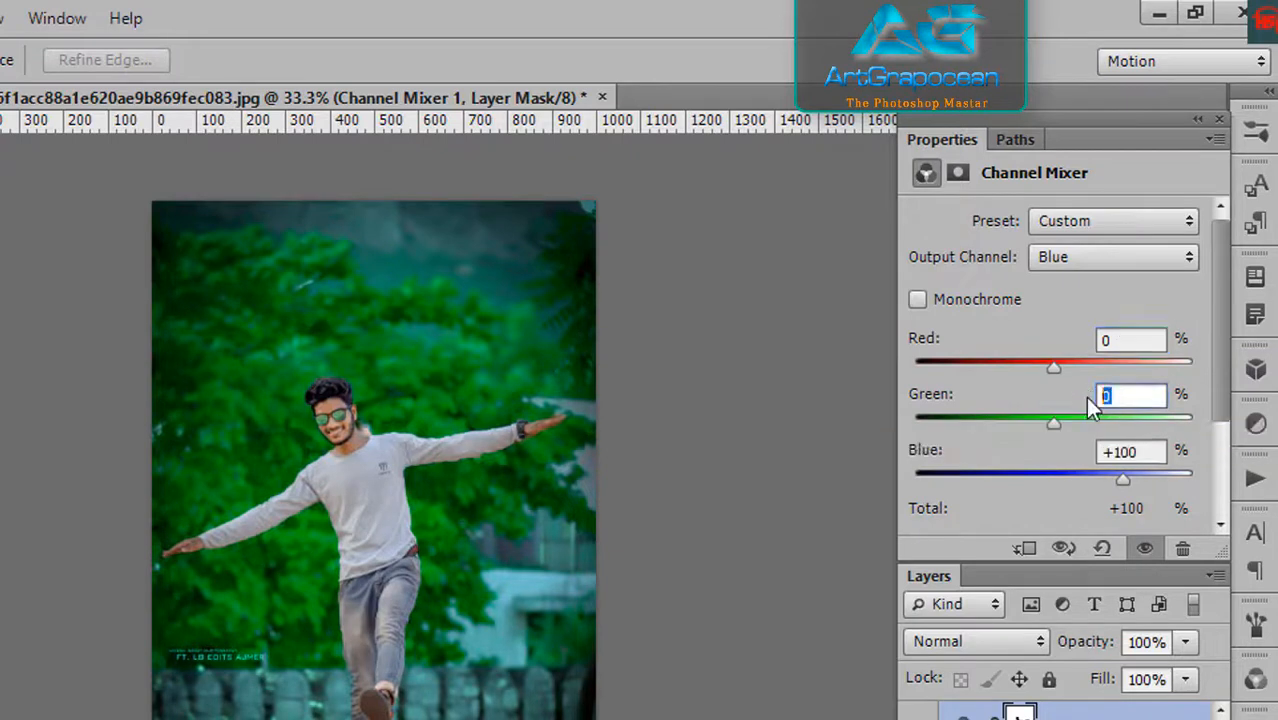
type("-50")
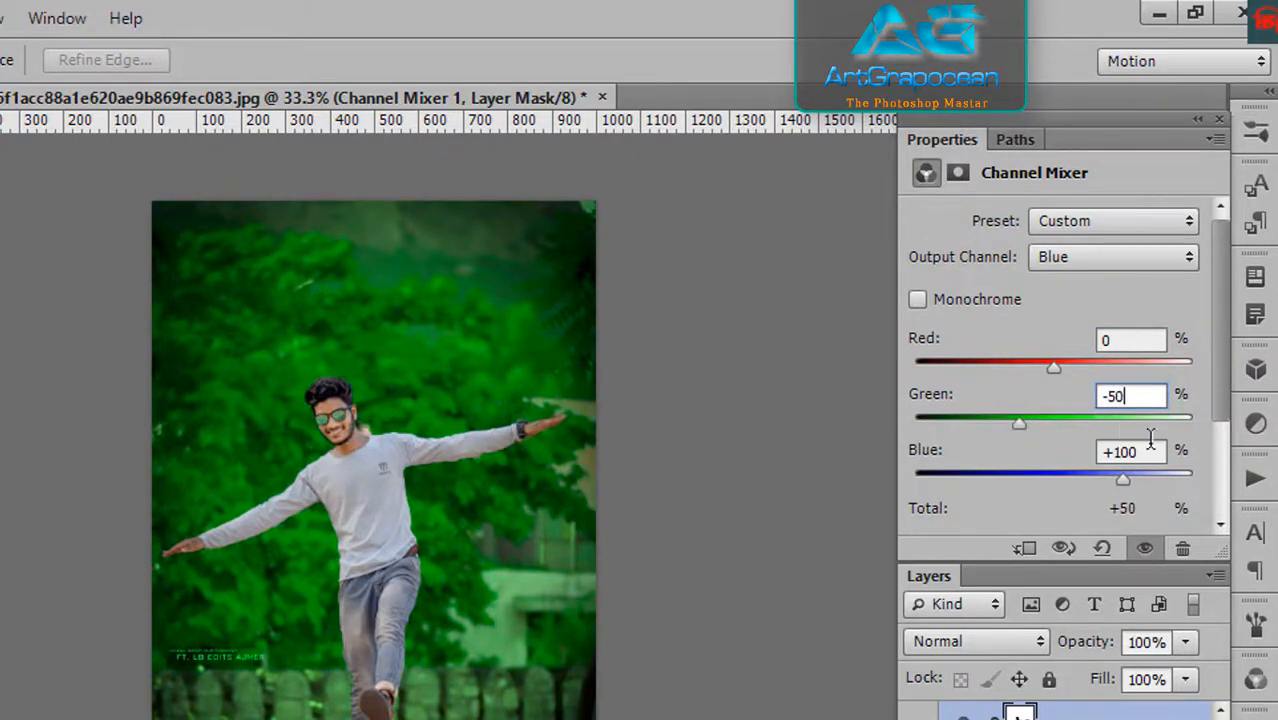
left_click_drag(1146, 452, 1112, 452)
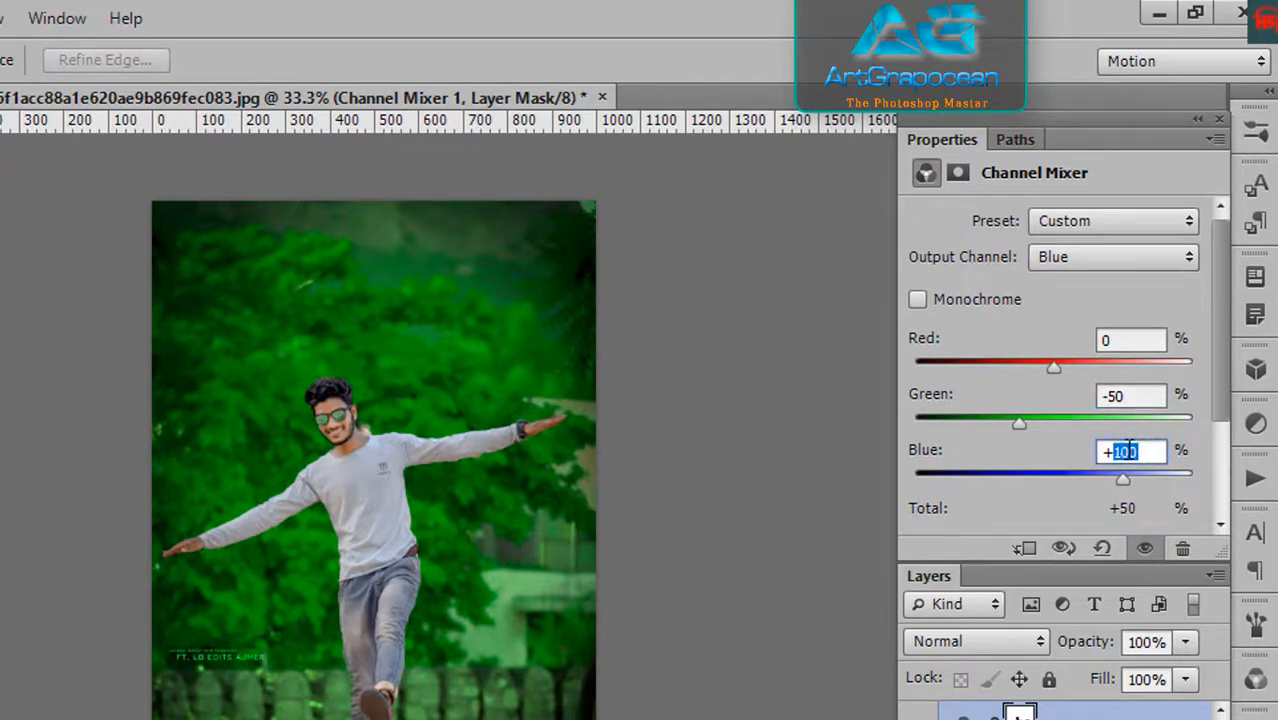
type("200")
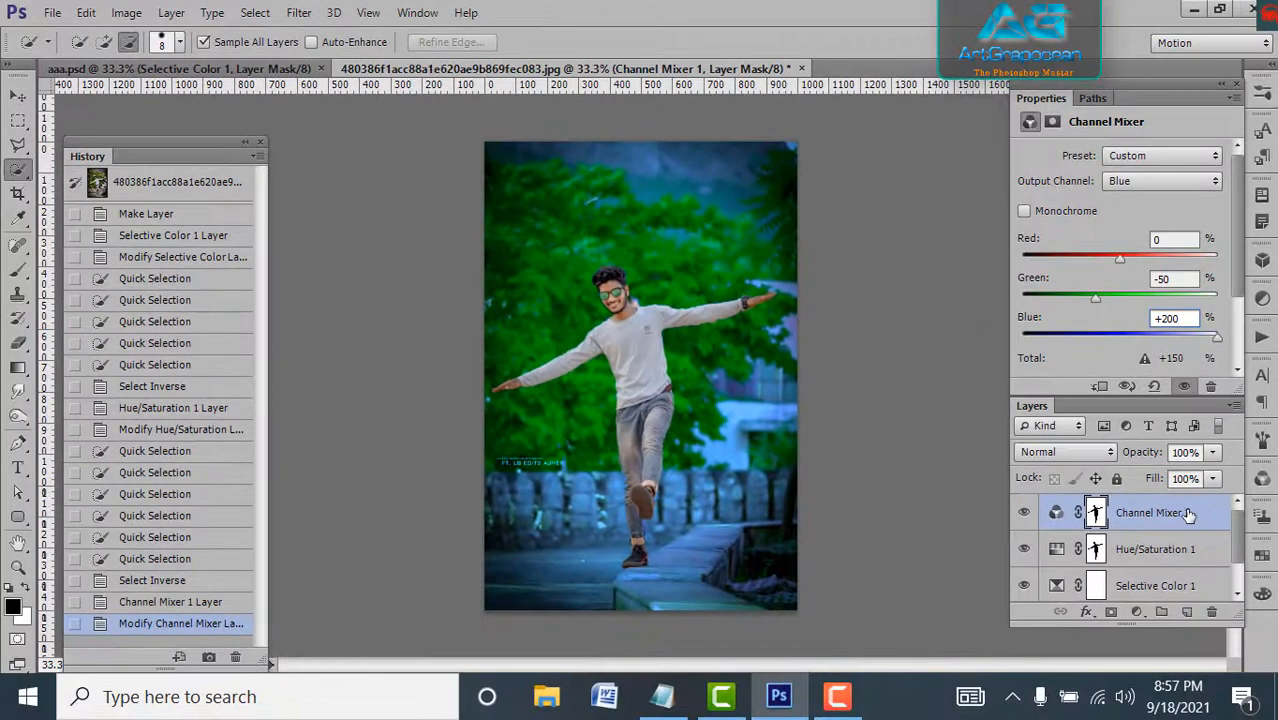
Step: Add a Color Balance adjustment layer and set its Highlights to Cyan–Red 17, Magenta–Green 10 and Yellow–Blue 18
left_click(1135, 612)
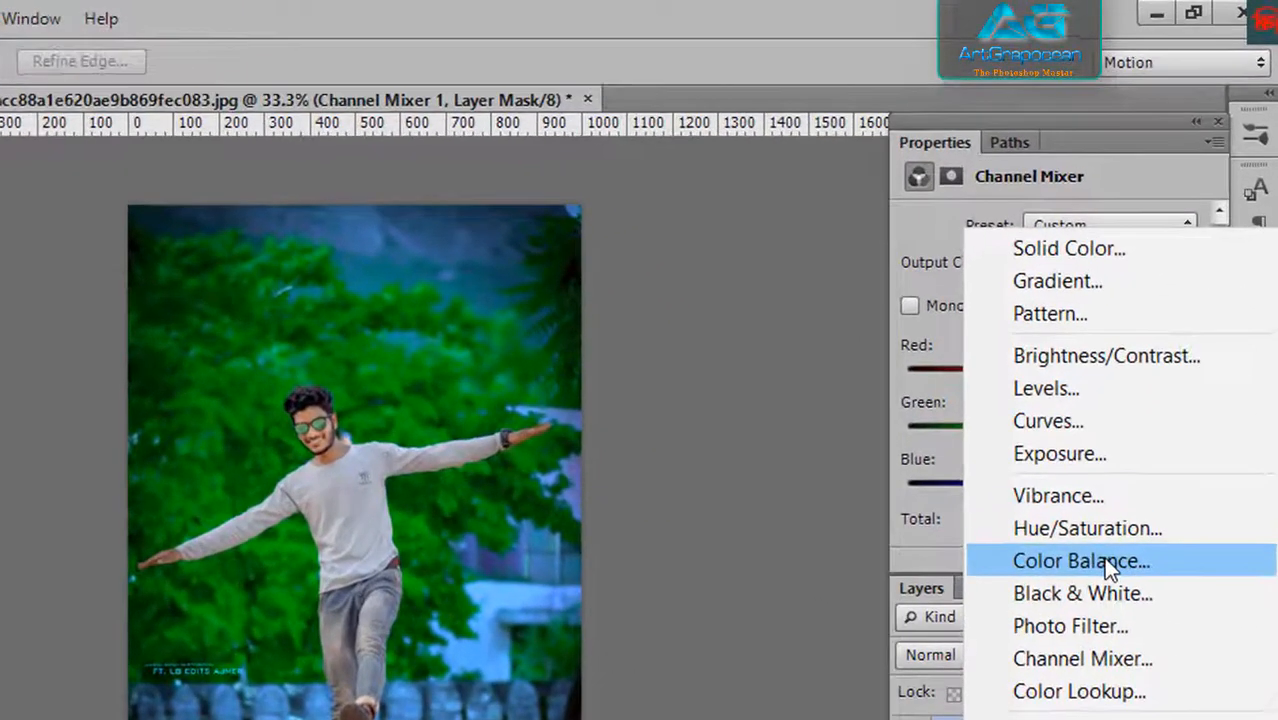
left_click(1108, 562)
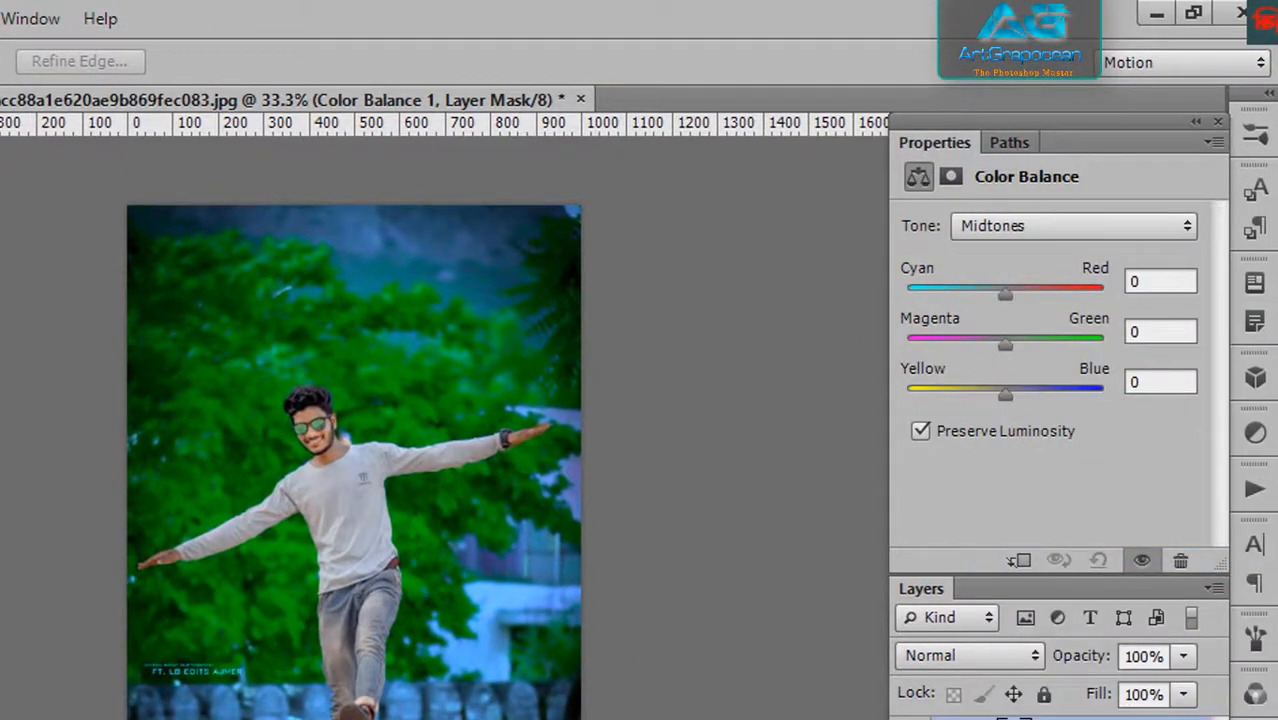
left_click(1130, 281)
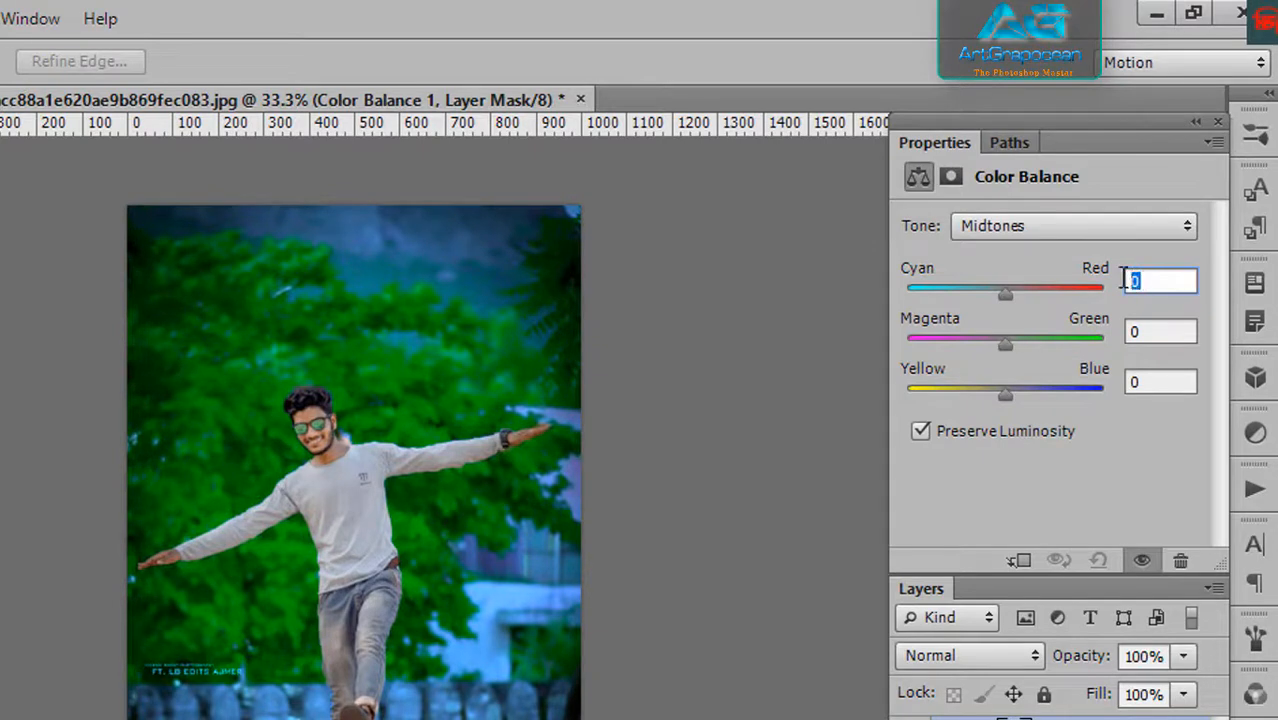
left_click(1127, 222)
left_click(1036, 316)
left_click(1130, 281)
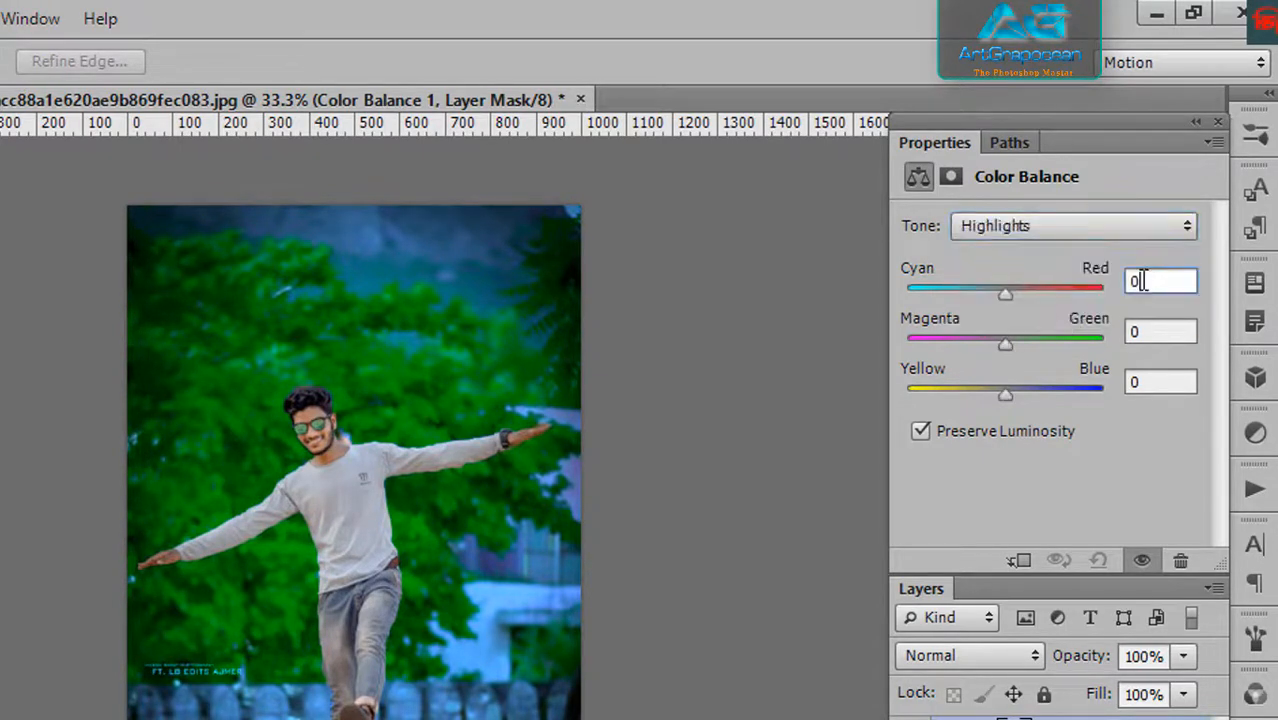
type("17")
left_click(1152, 330)
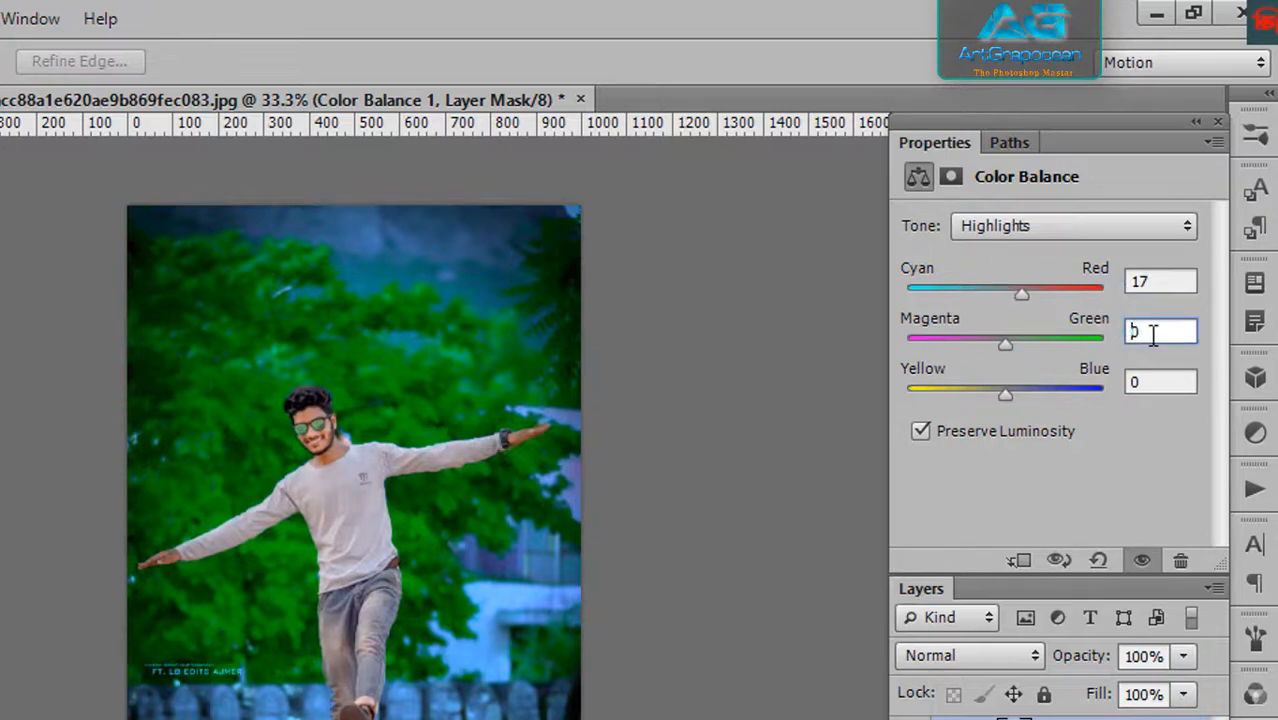
type("10")
key("Tab")
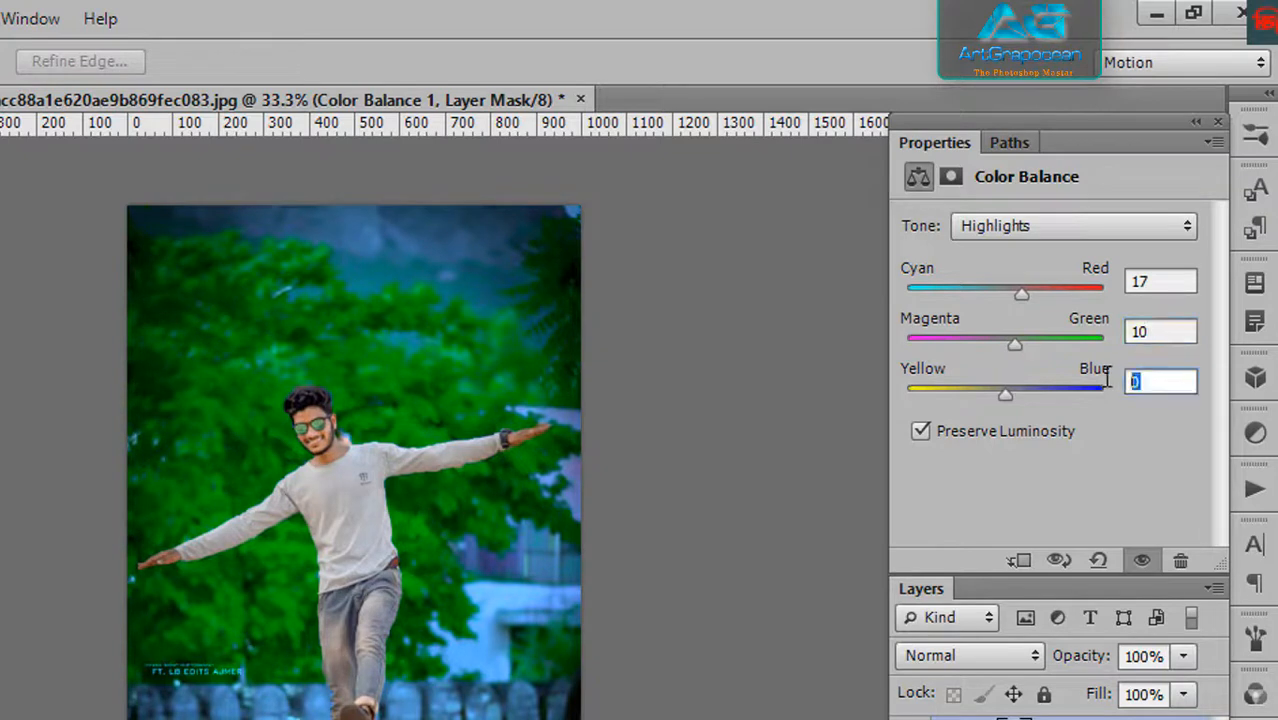
type("18")
Step: Set the Color Balance Midtones to Cyan–Red 31 and Magenta–Green 11
left_click(1089, 224)
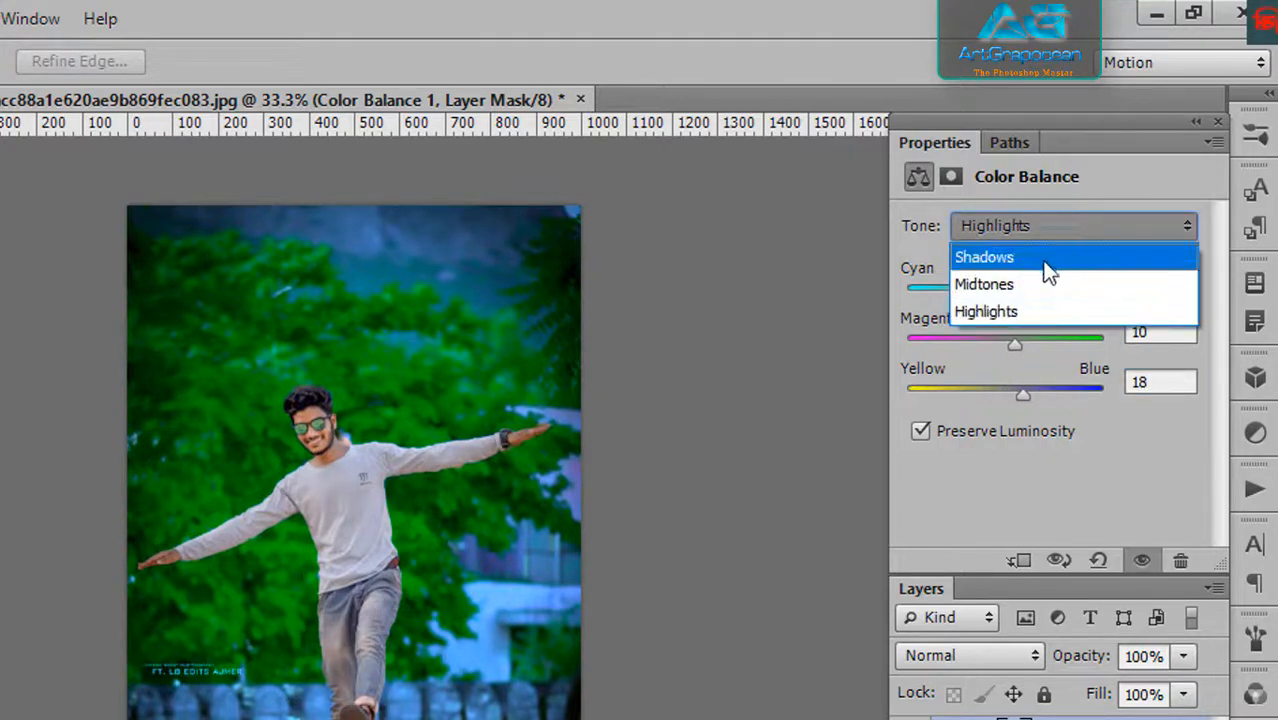
left_click(1027, 284)
double_click(1127, 280)
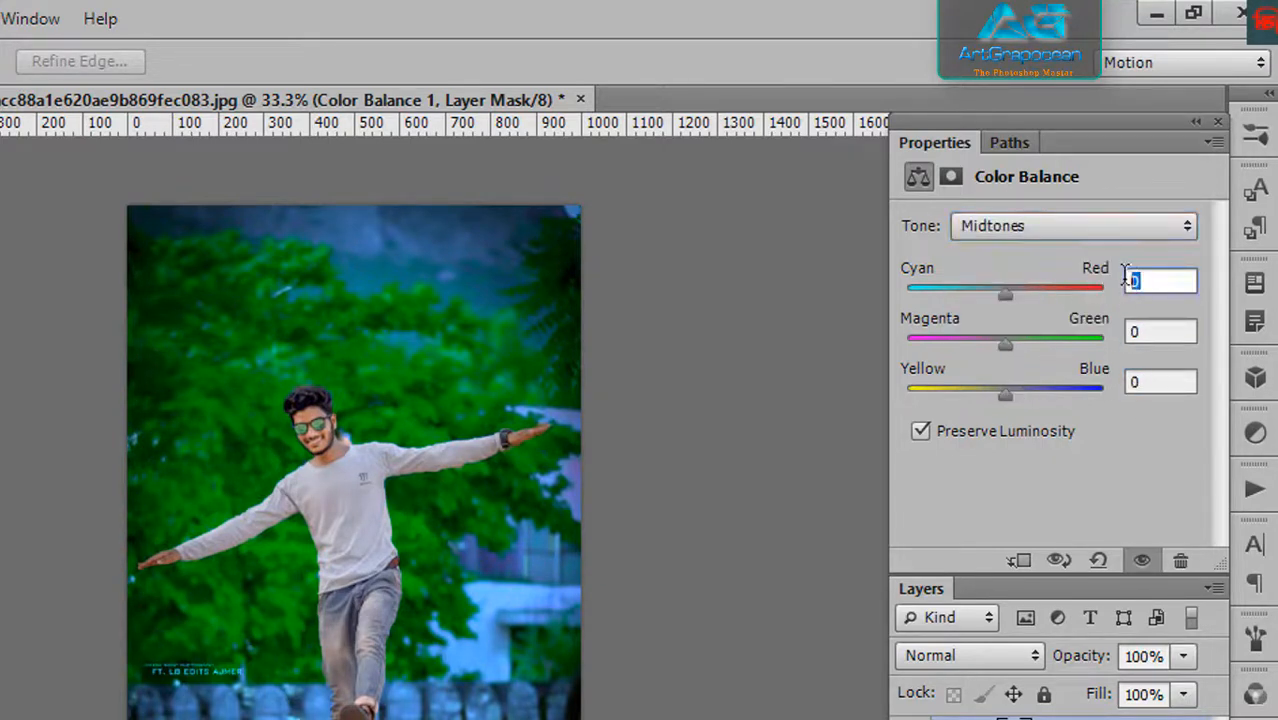
type("31")
double_click(1123, 332)
type("11")
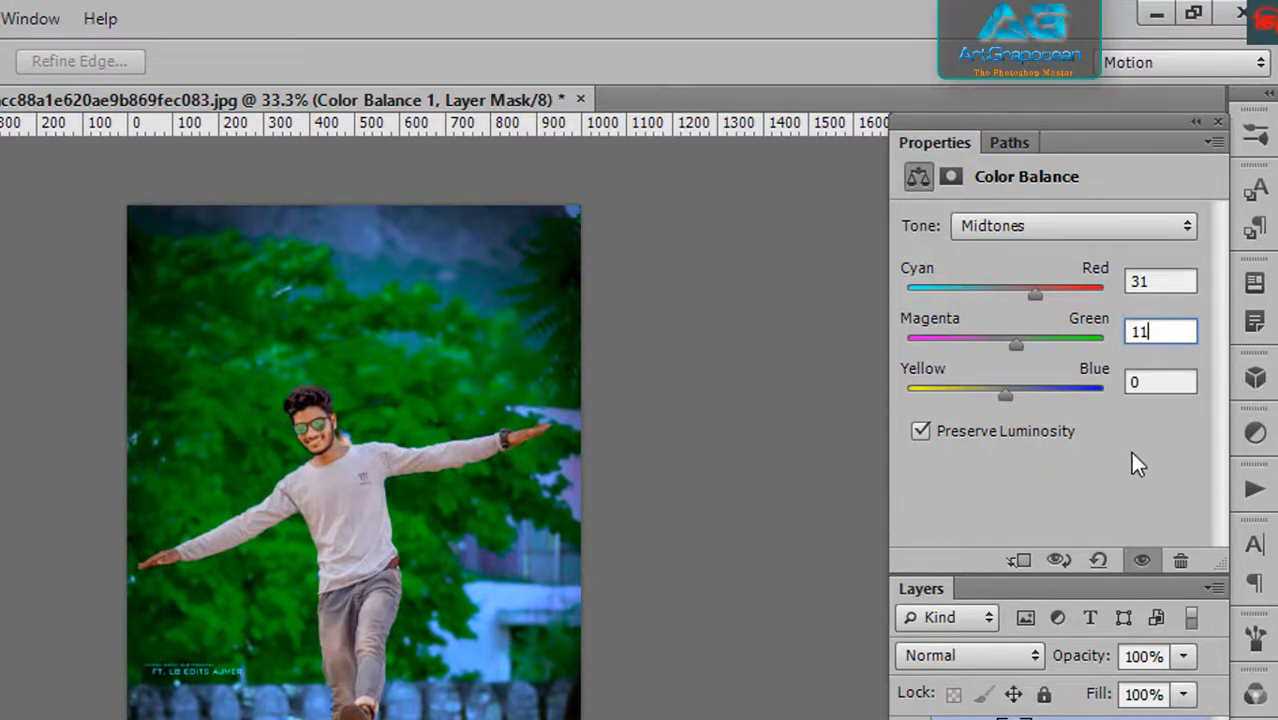
Step: Set the Midtones Yellow–Blue value to -53
double_click(1125, 383)
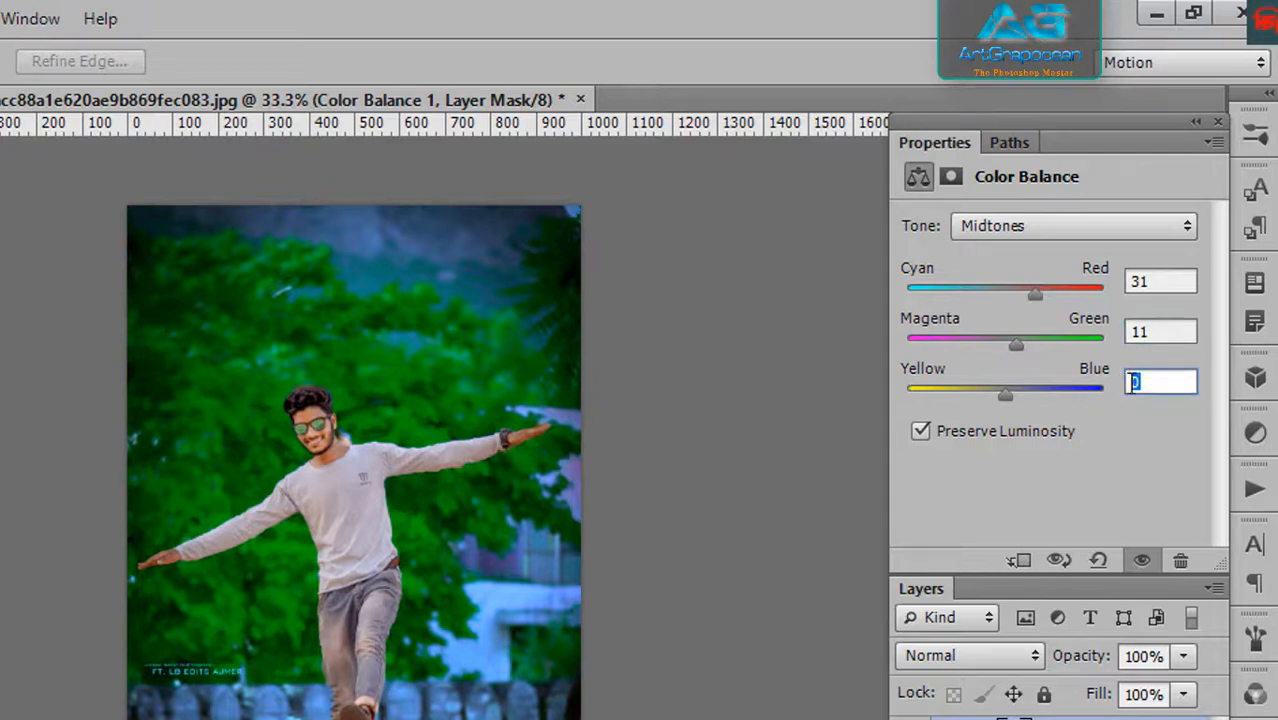
left_click(1130, 383)
type("-53")
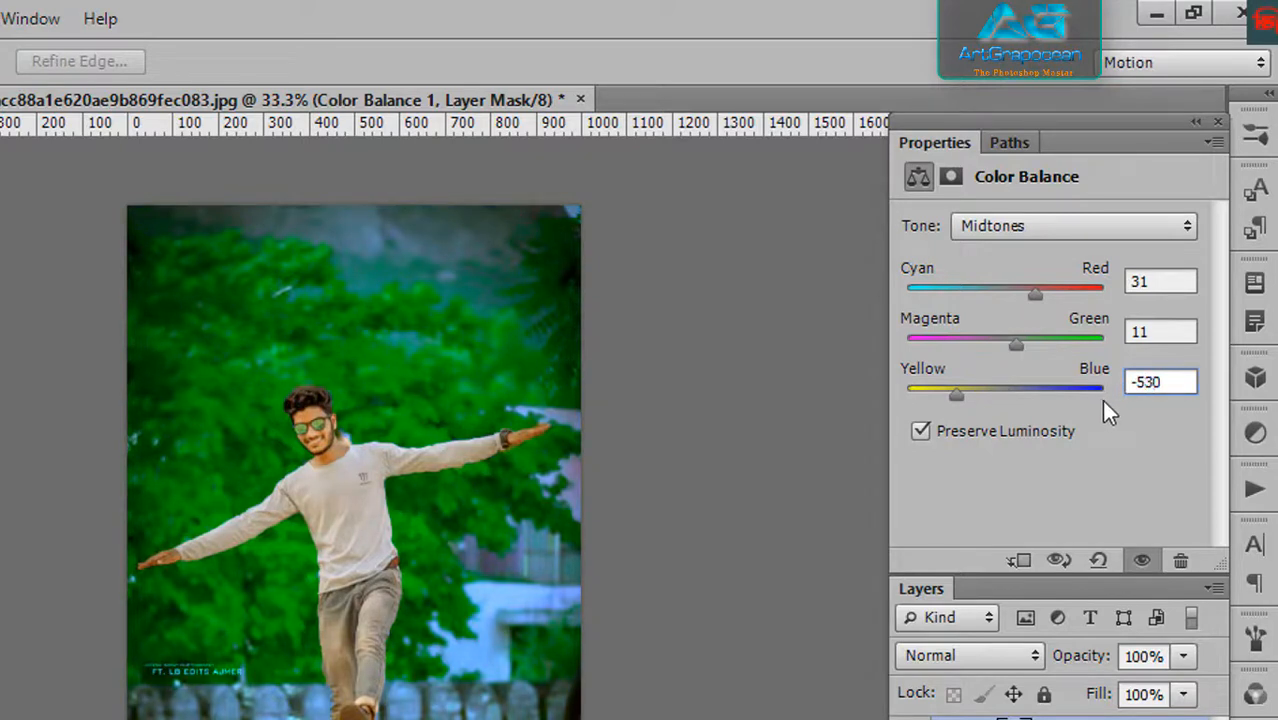
left_click_drag(1160, 383, 1156, 381)
key("BackSpace")
left_click(1121, 226)
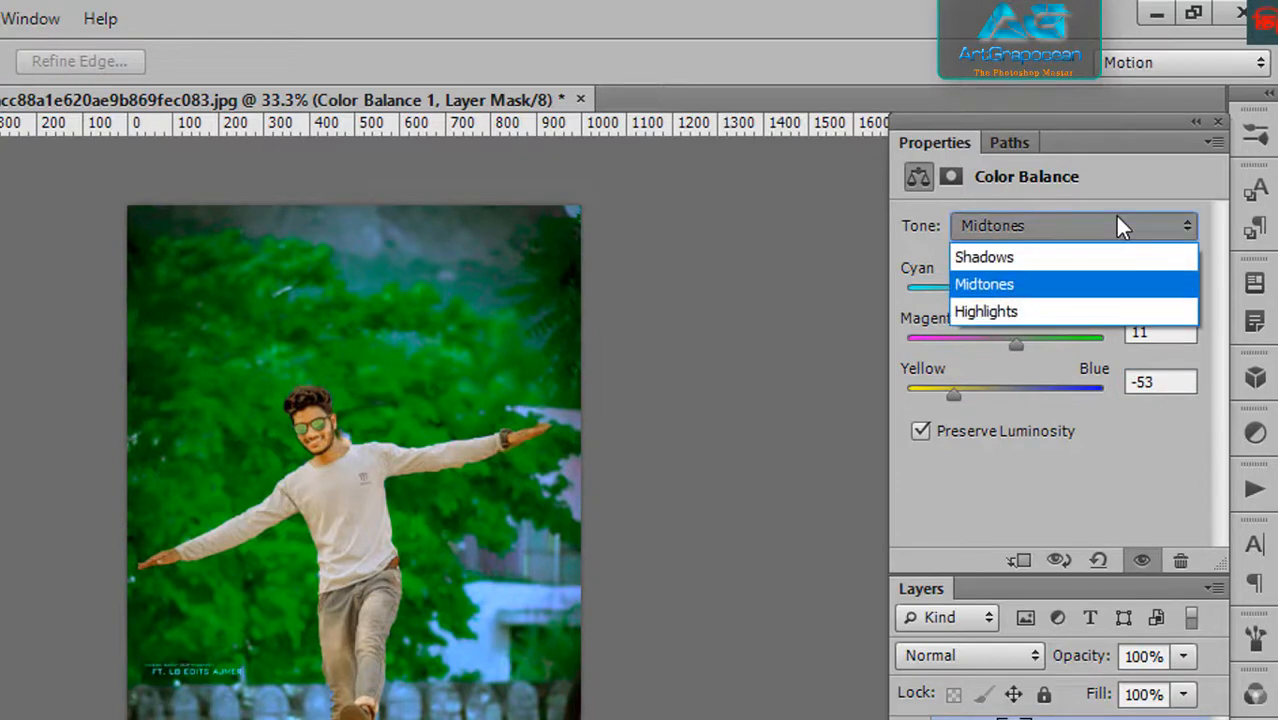
left_click(1021, 257)
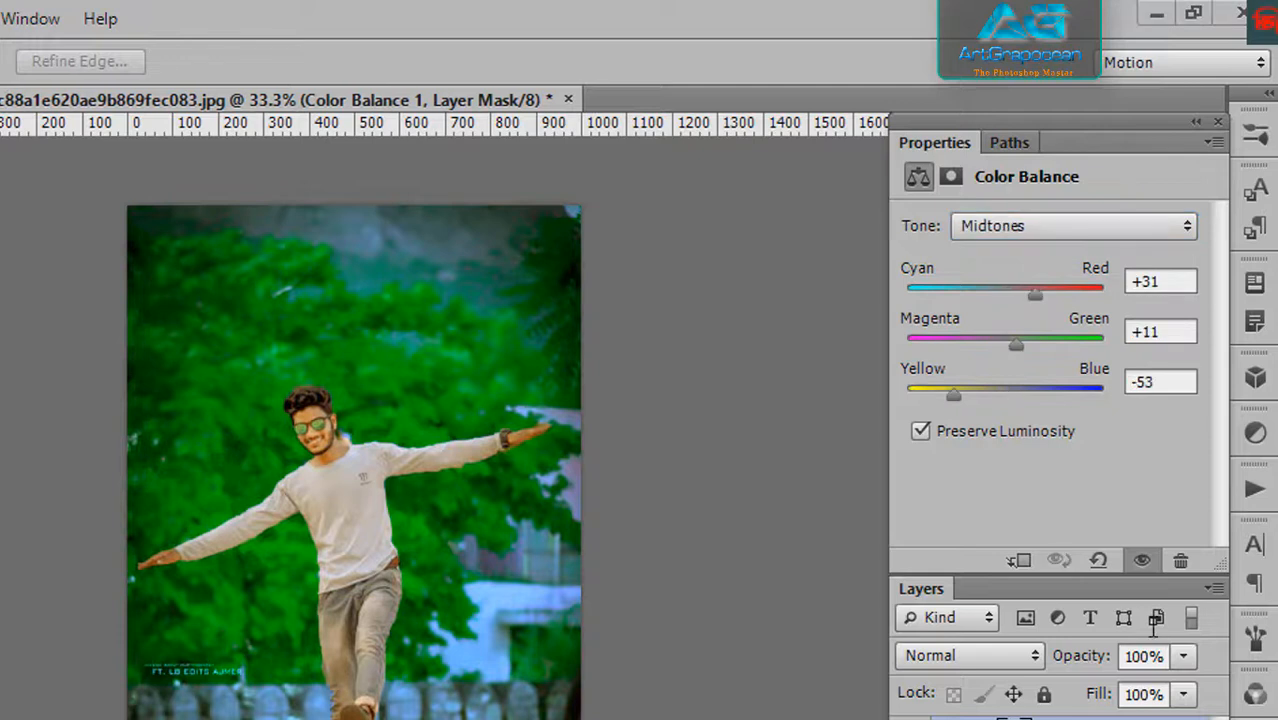
Step: Set the Yellow–Blue value of the Midtones to 100
left_click(1135, 386)
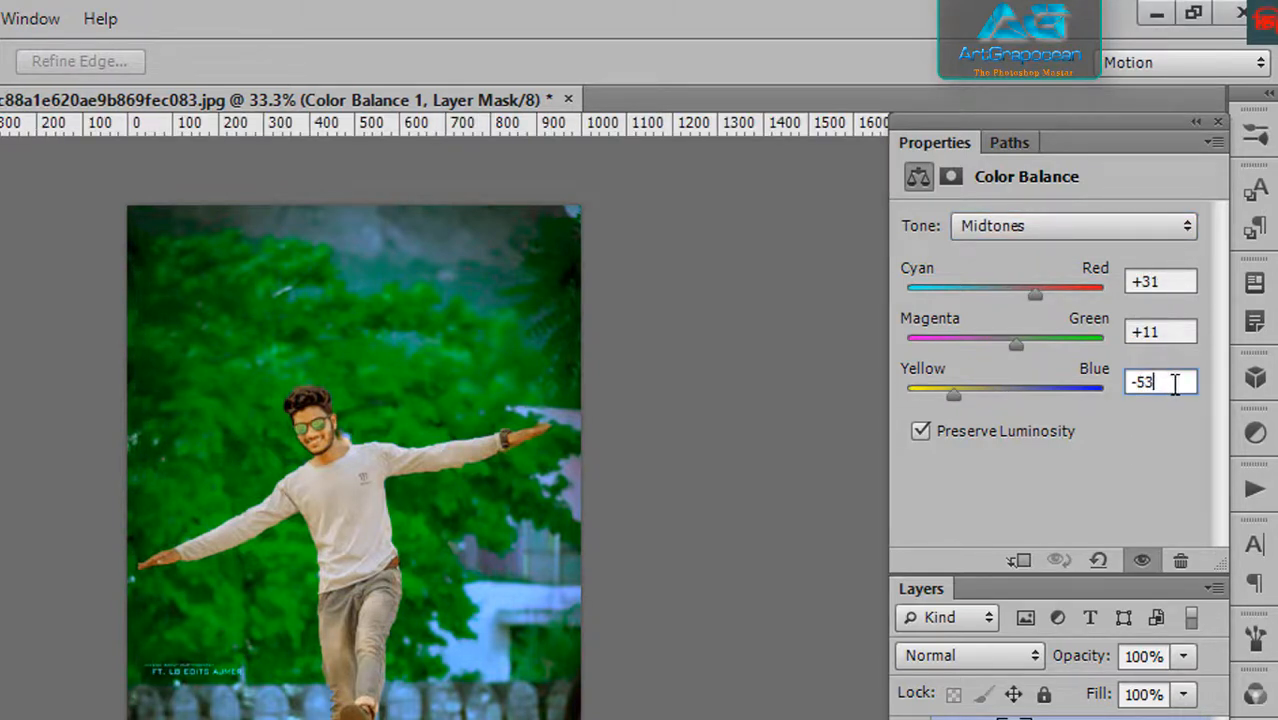
double_click(1137, 386)
left_click_drag(1138, 386, 1110, 380)
type("100")
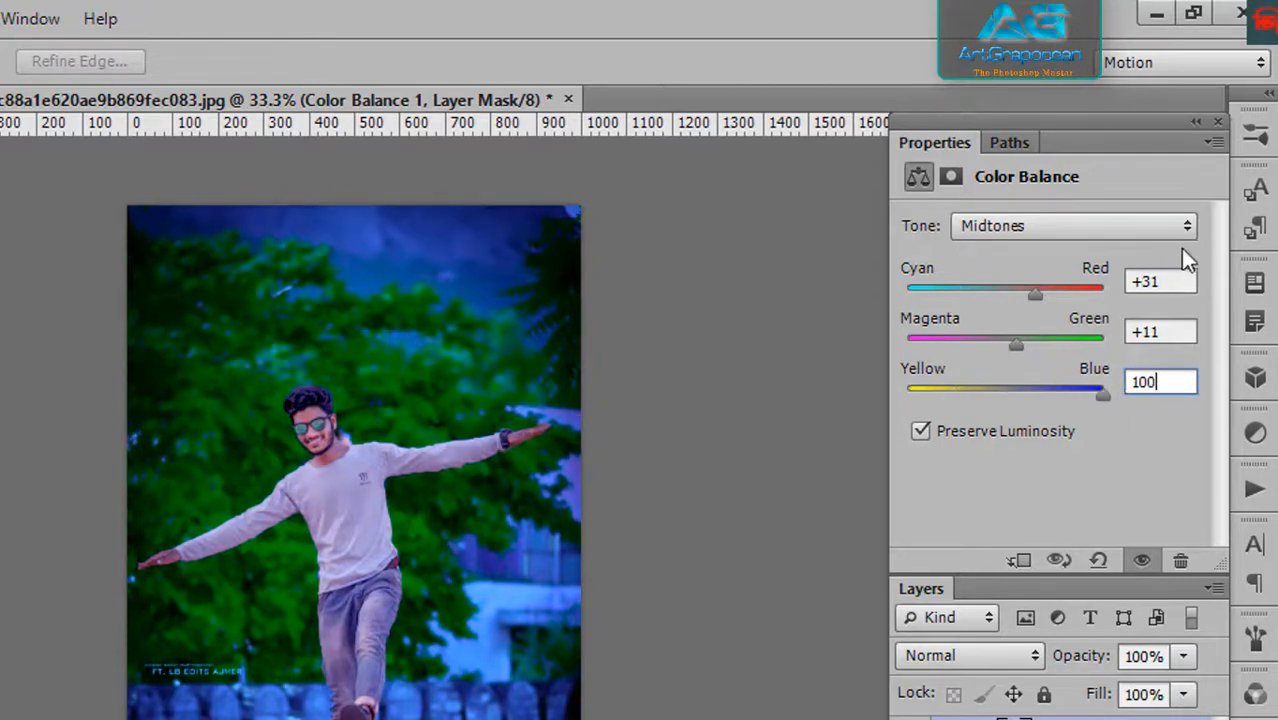
Step: Set the Color Balance Shadows to Cyan–Red 3, Magenta–Green 4 and Yellow–Blue -53
left_click(1150, 234)
left_click(1024, 262)
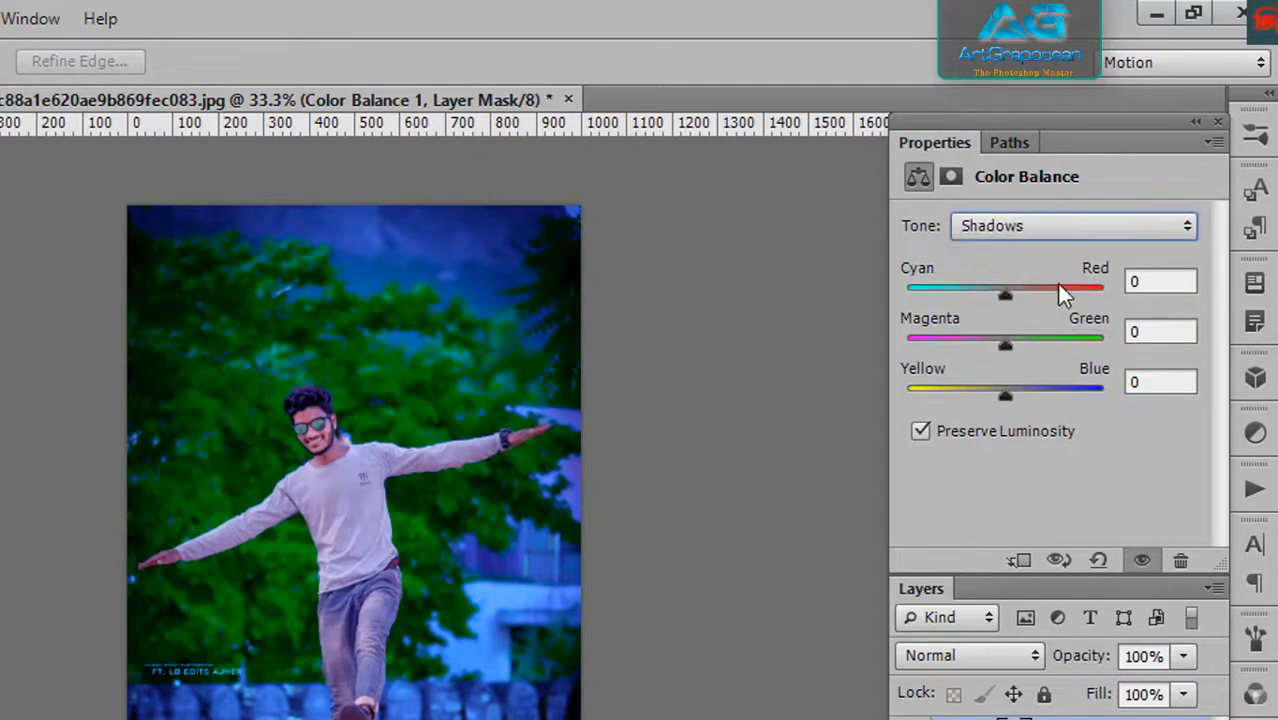
left_click(1152, 284)
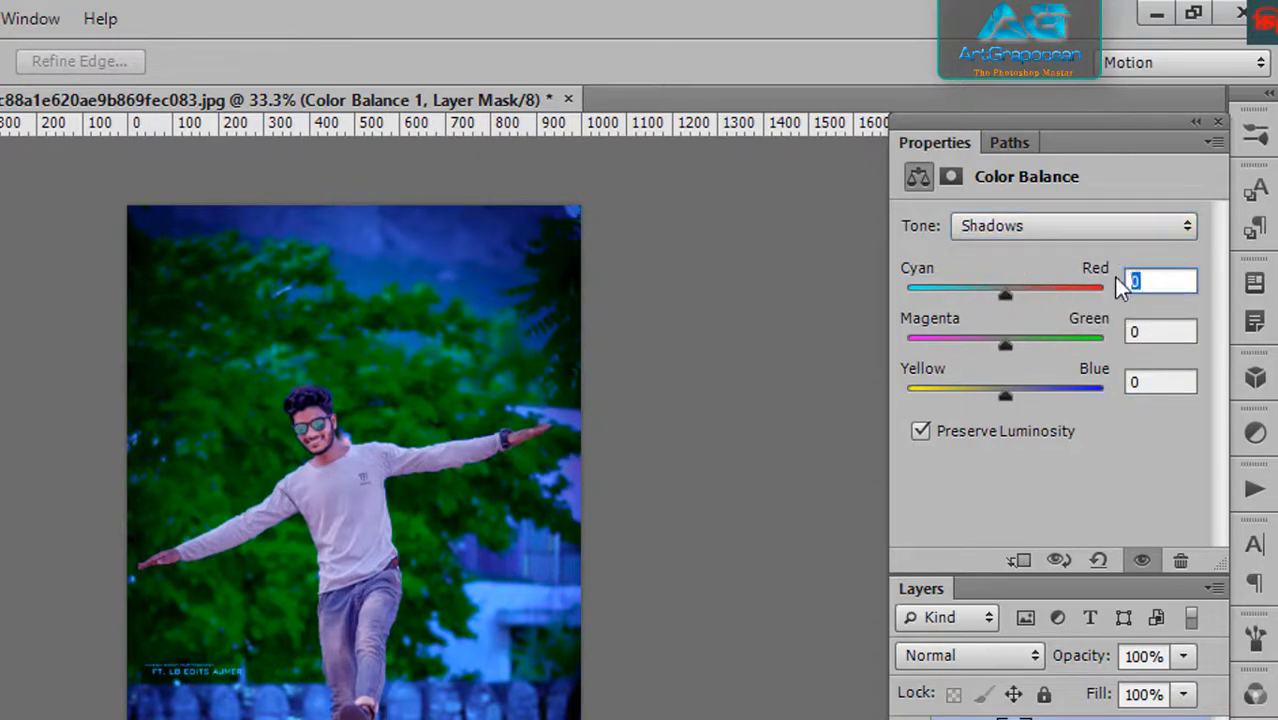
type("3")
left_click(1150, 332)
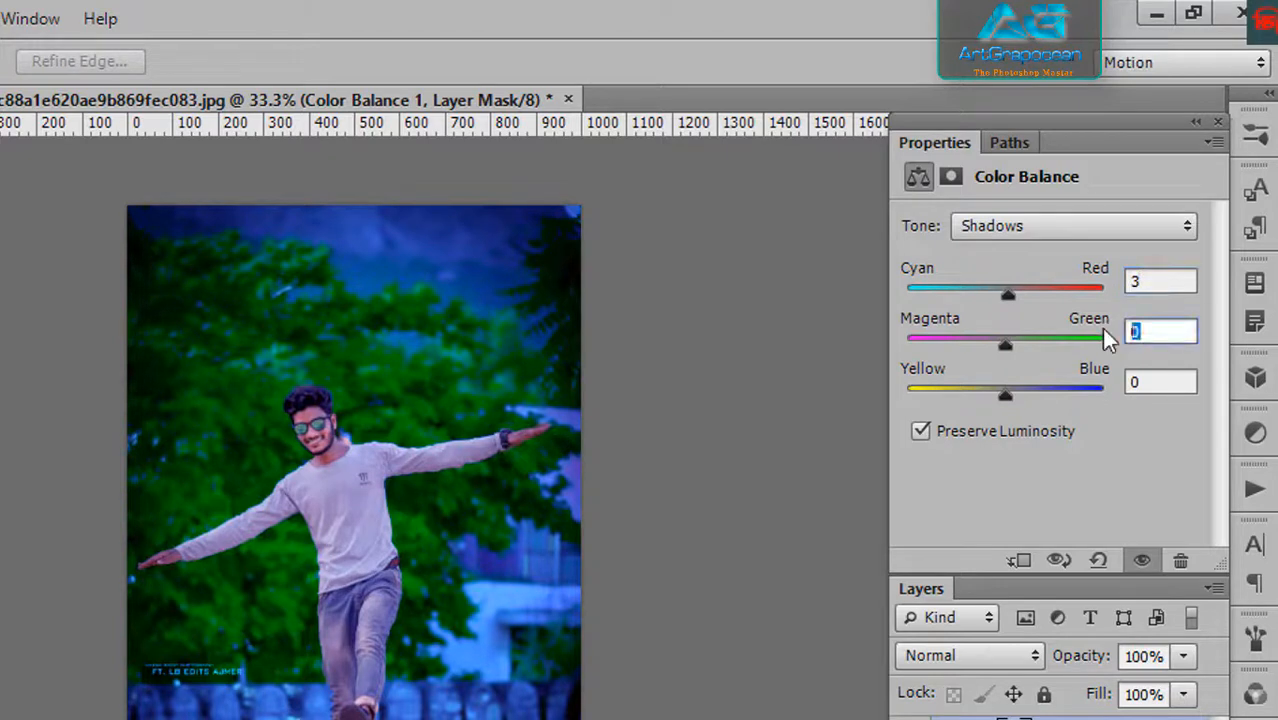
type("4")
left_click(1138, 381)
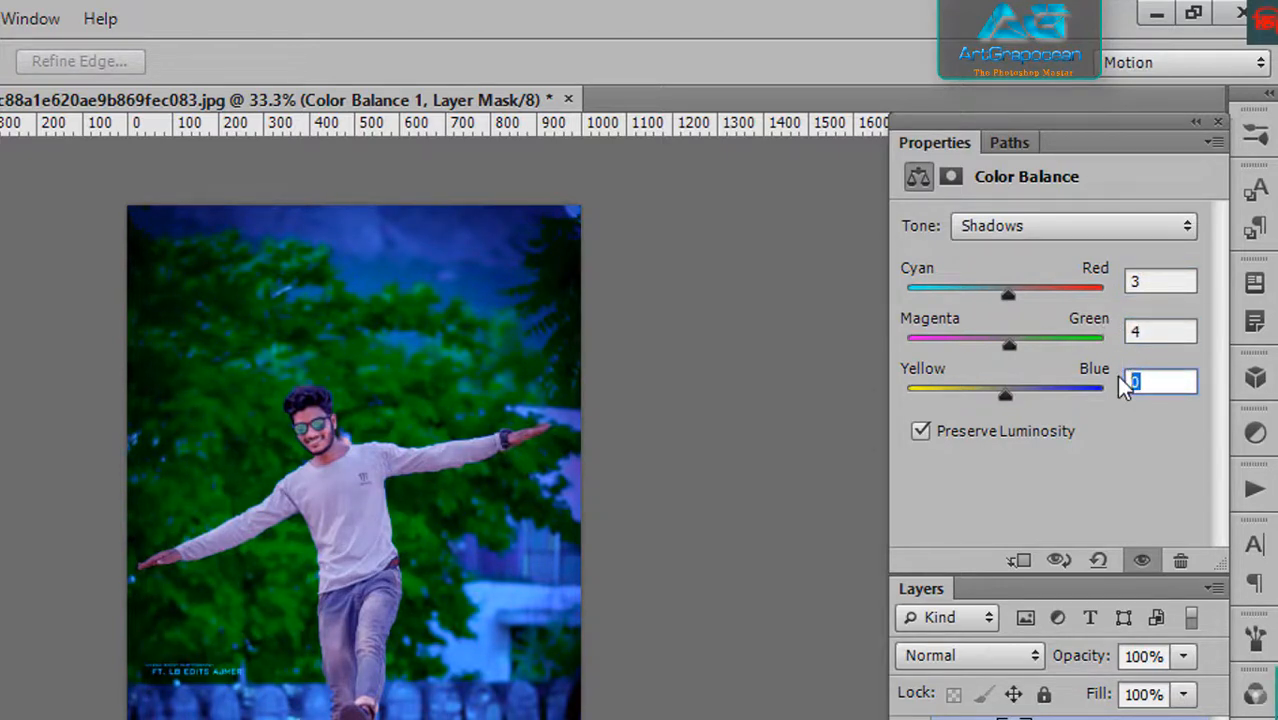
type("-53")
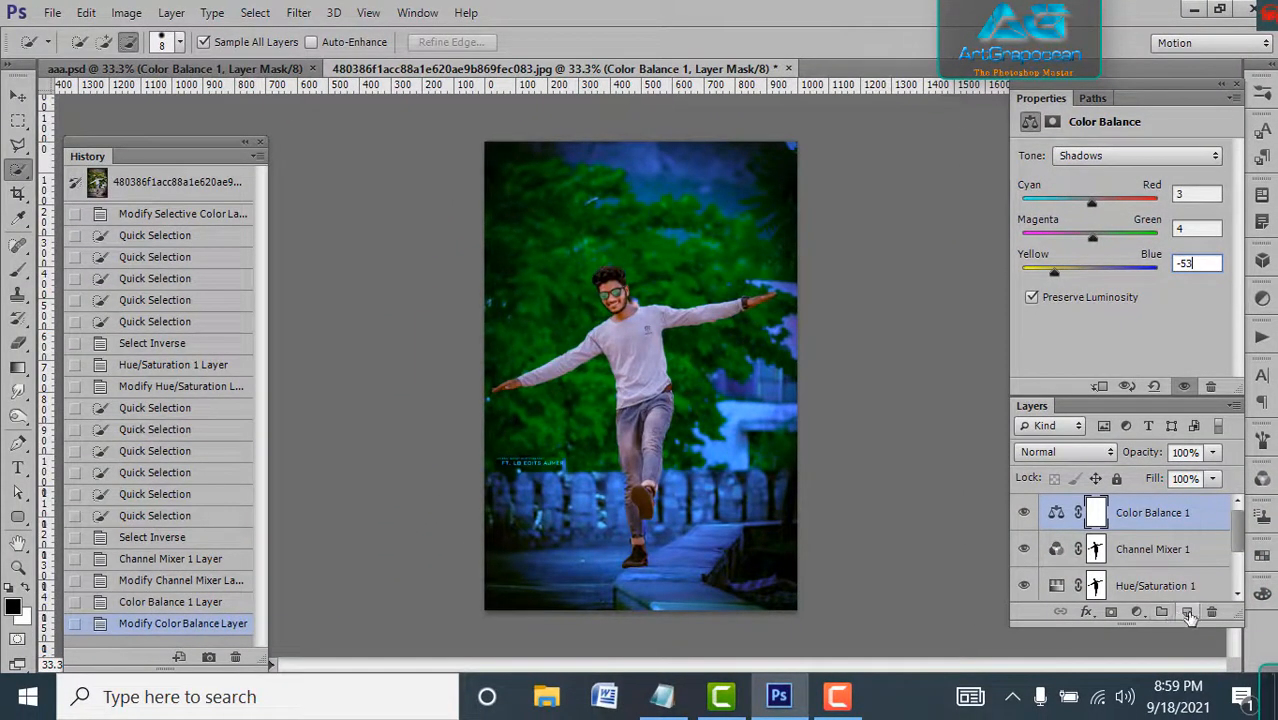
Step: Add a new empty layer above the Color Balance adjustment and set its blend mode to Soft Light
left_click(1187, 613)
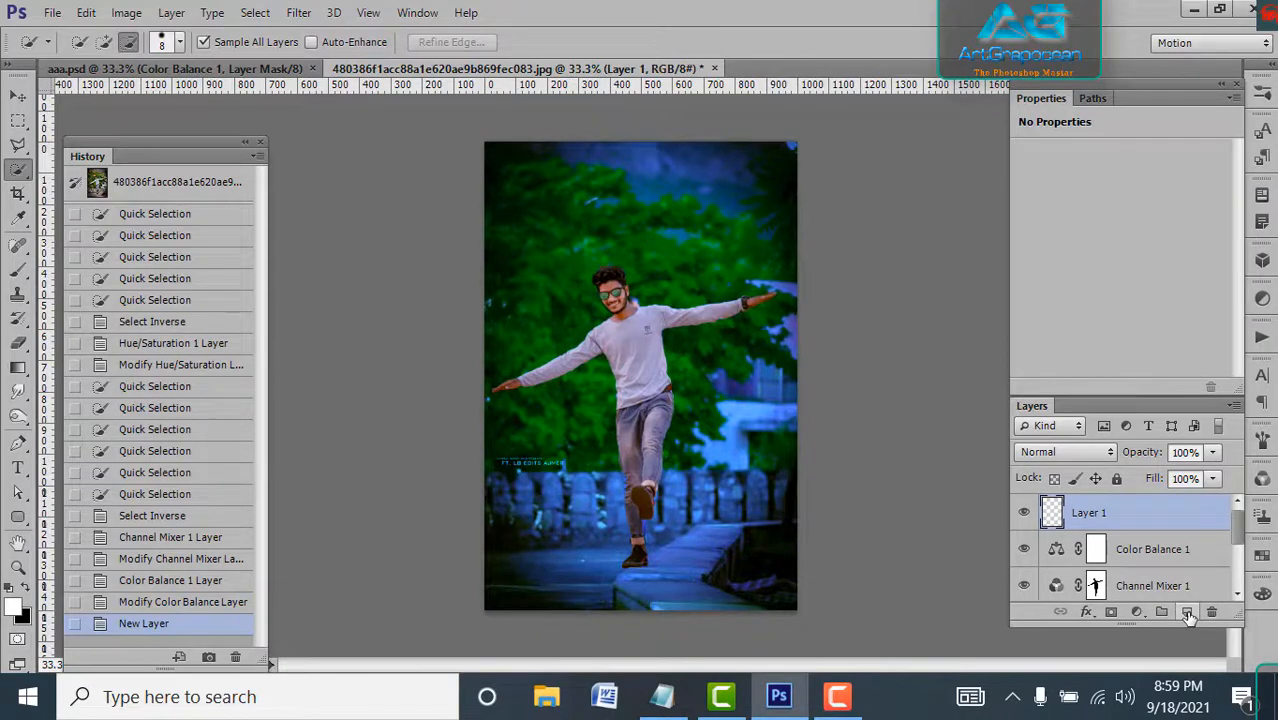
left_click(1085, 451)
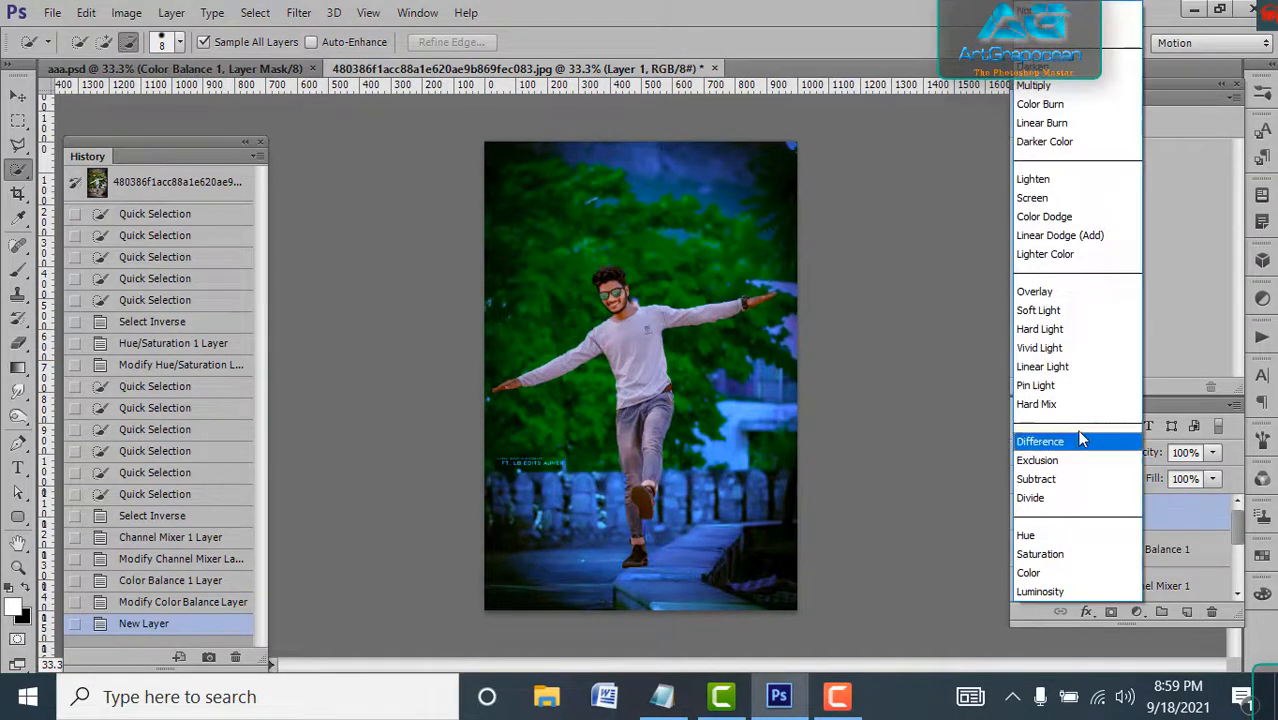
left_click(1038, 311)
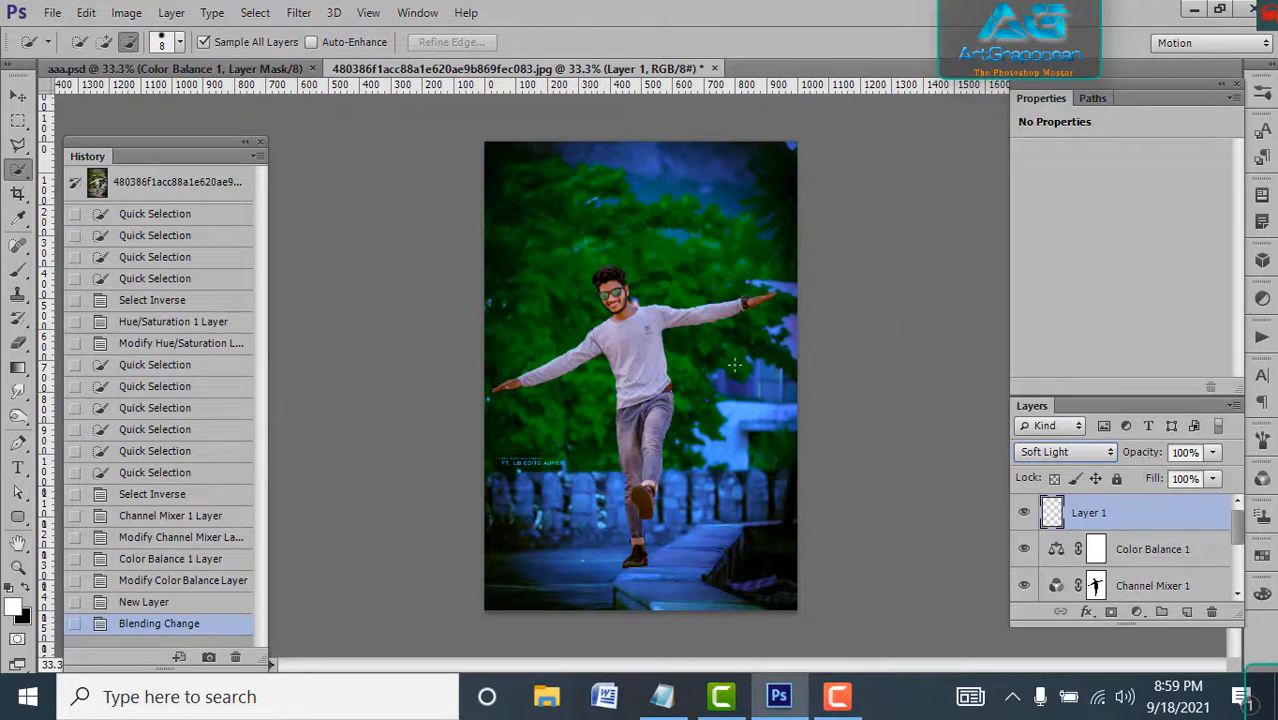
Step: Set up the Brush tool with white, size 35 and 100% opacity for painting on the man's face
left_click(16, 272)
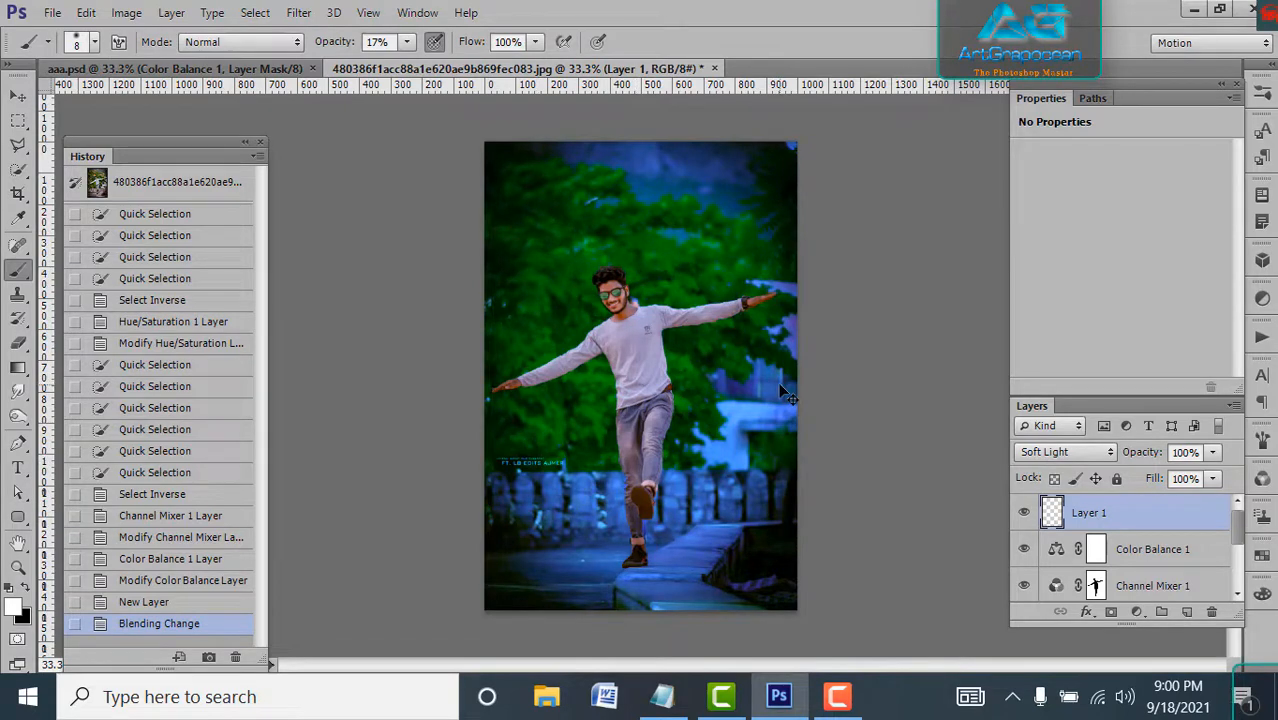
key("ctrl+plus")
key("ctrl+plus")
key("ctrl+plus")
key("ctrl+plus")
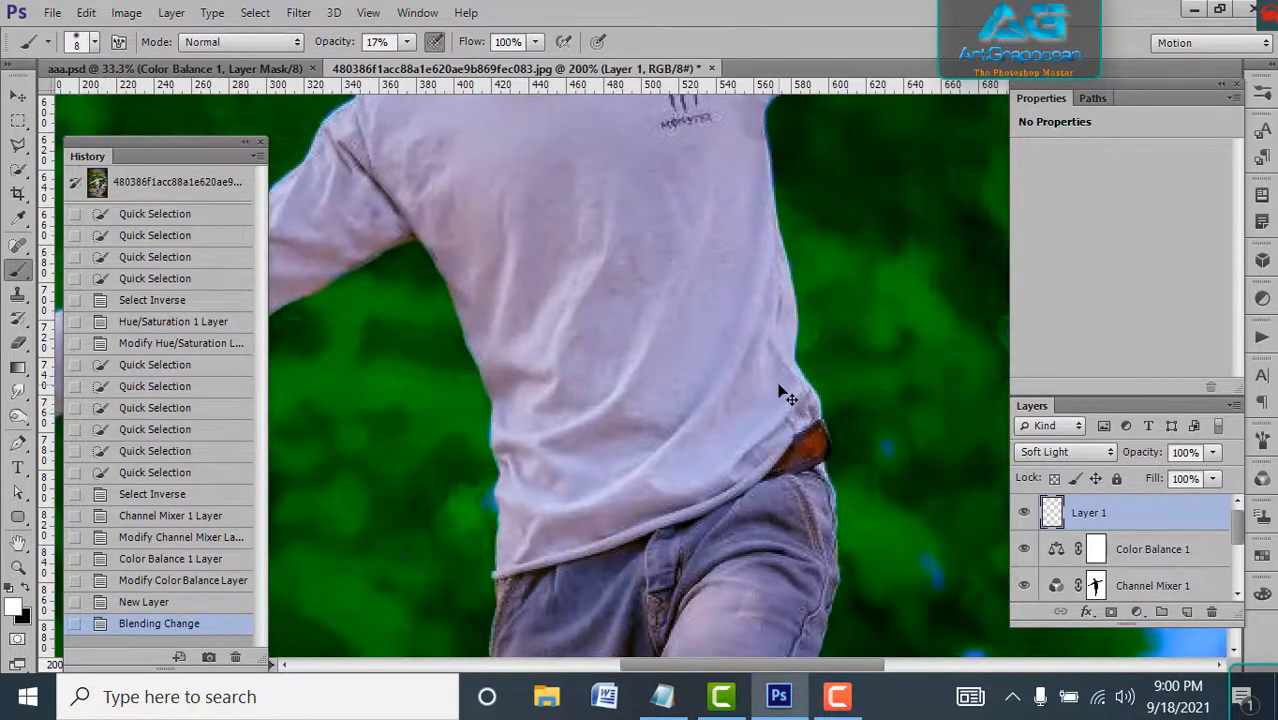
scroll(662, 379, "up", 8)
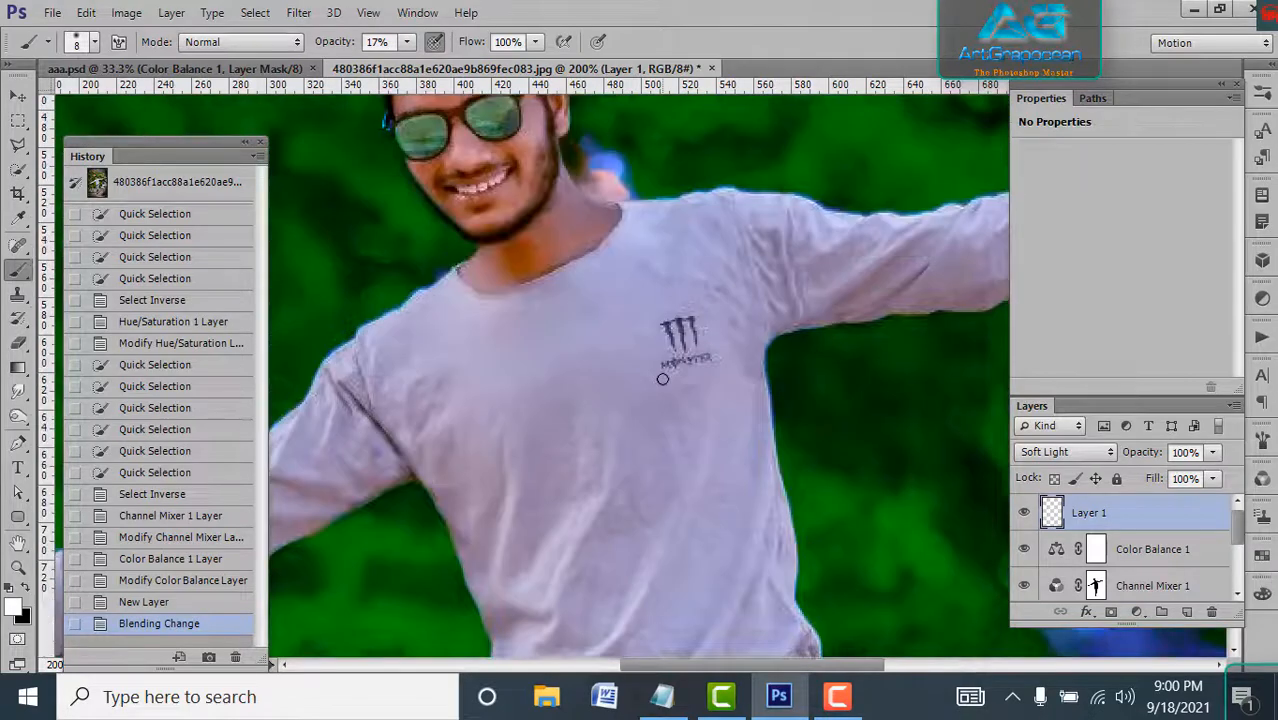
scroll(662, 379, "up", 2)
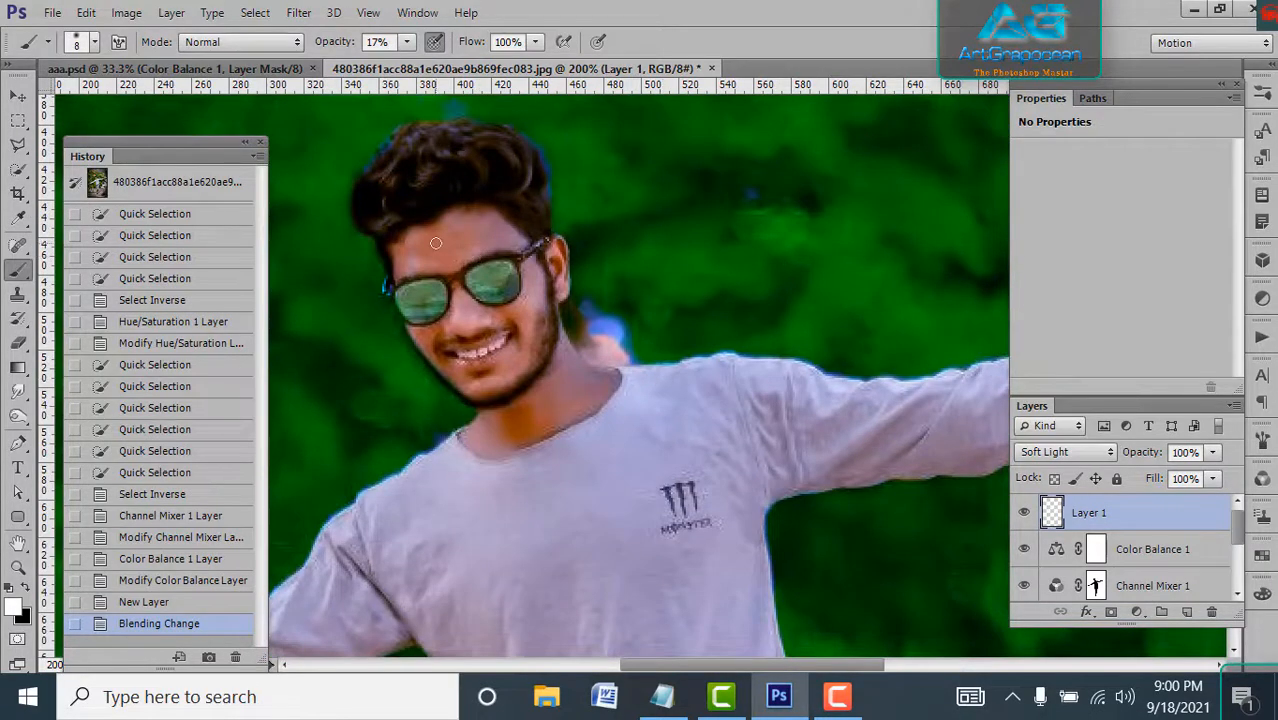
key("bracketright")
key("bracketright")
key("bracketright")
key("bracketright")
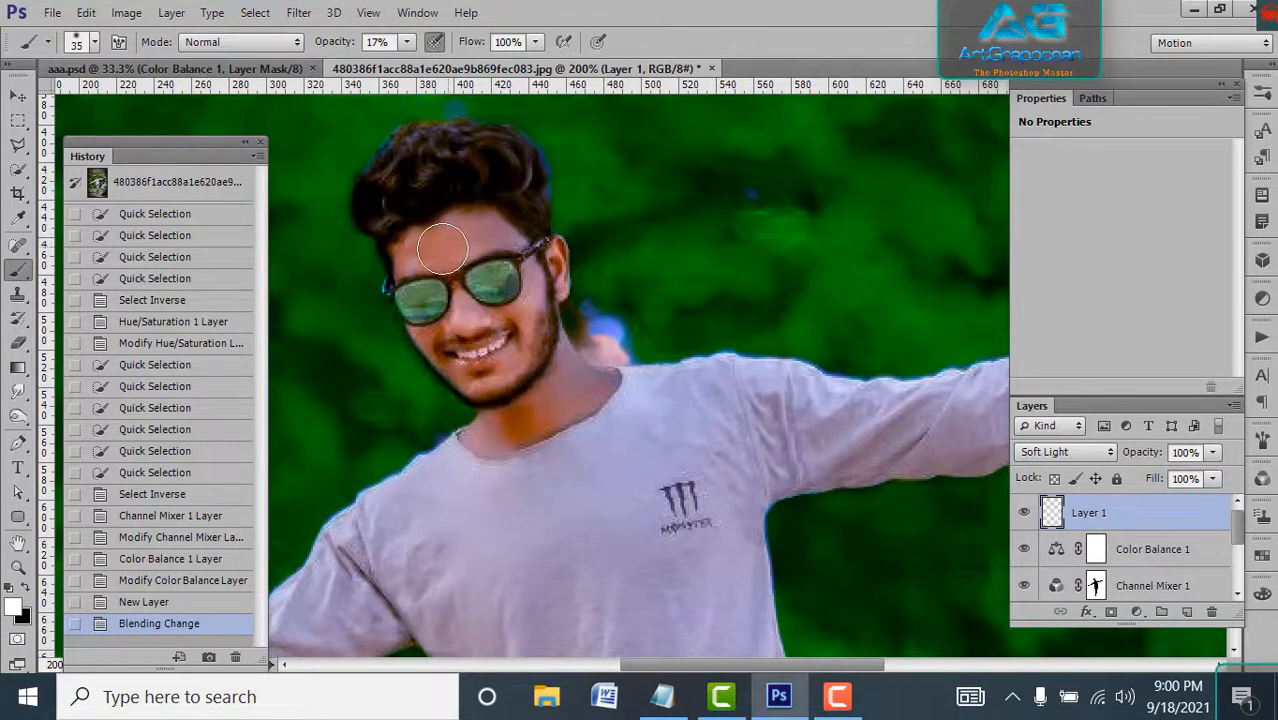
left_click_drag(472, 242, 412, 262)
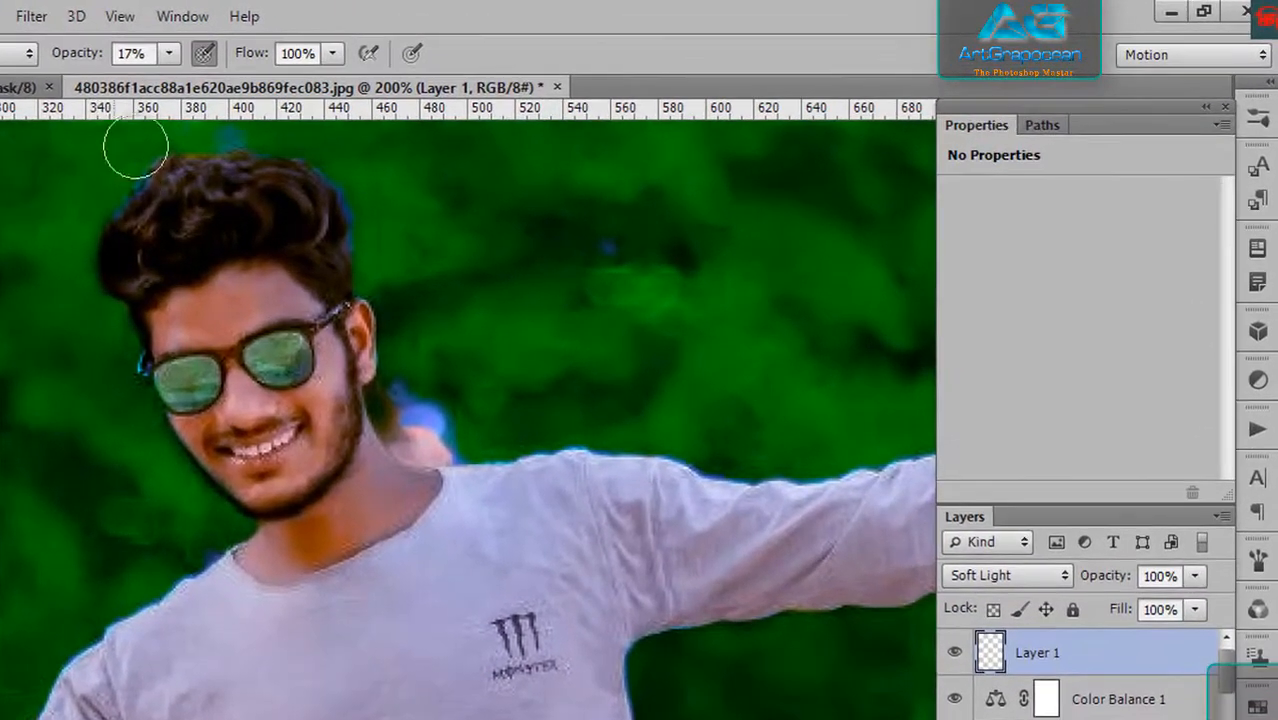
left_click(406, 42)
left_click_drag(170, 82, 272, 82)
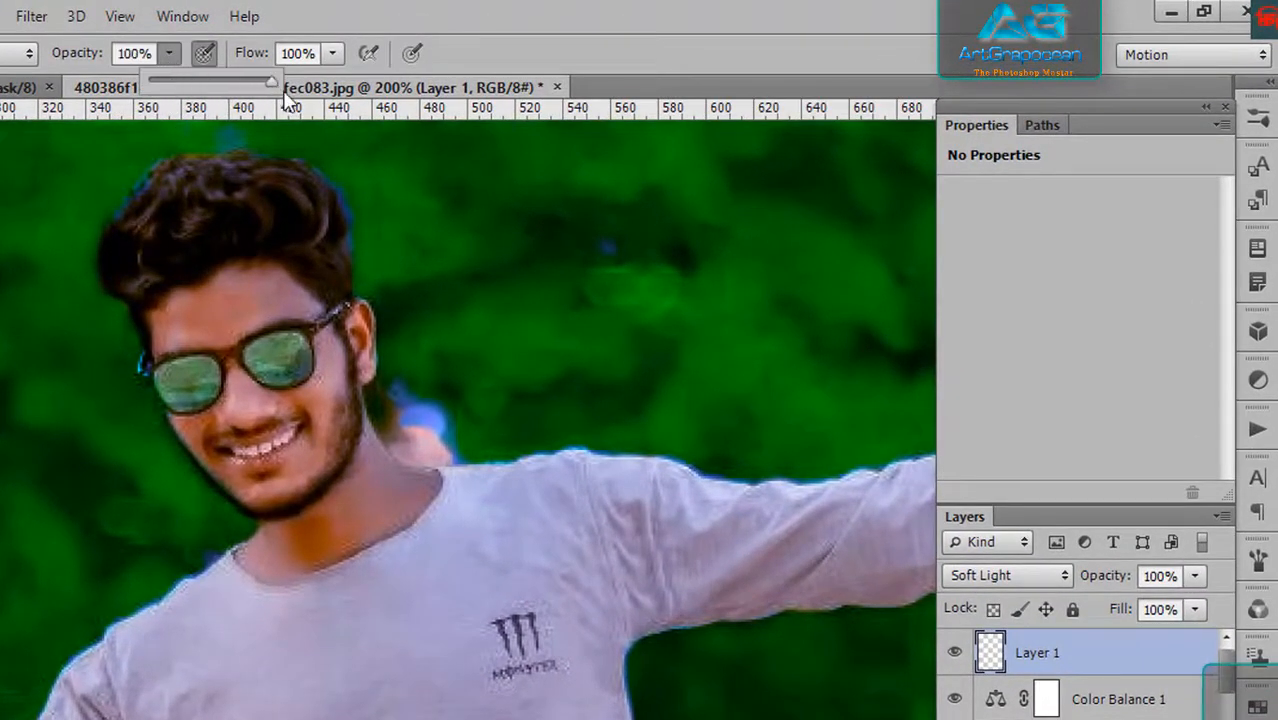
Step: Paint white over the man's forehead, and over the cheek below his ear with a size 30 brush
mouse_move(248, 306)
left_mouse_down()
mouse_move(178, 333)
mouse_move(273, 316)
left_mouse_up()
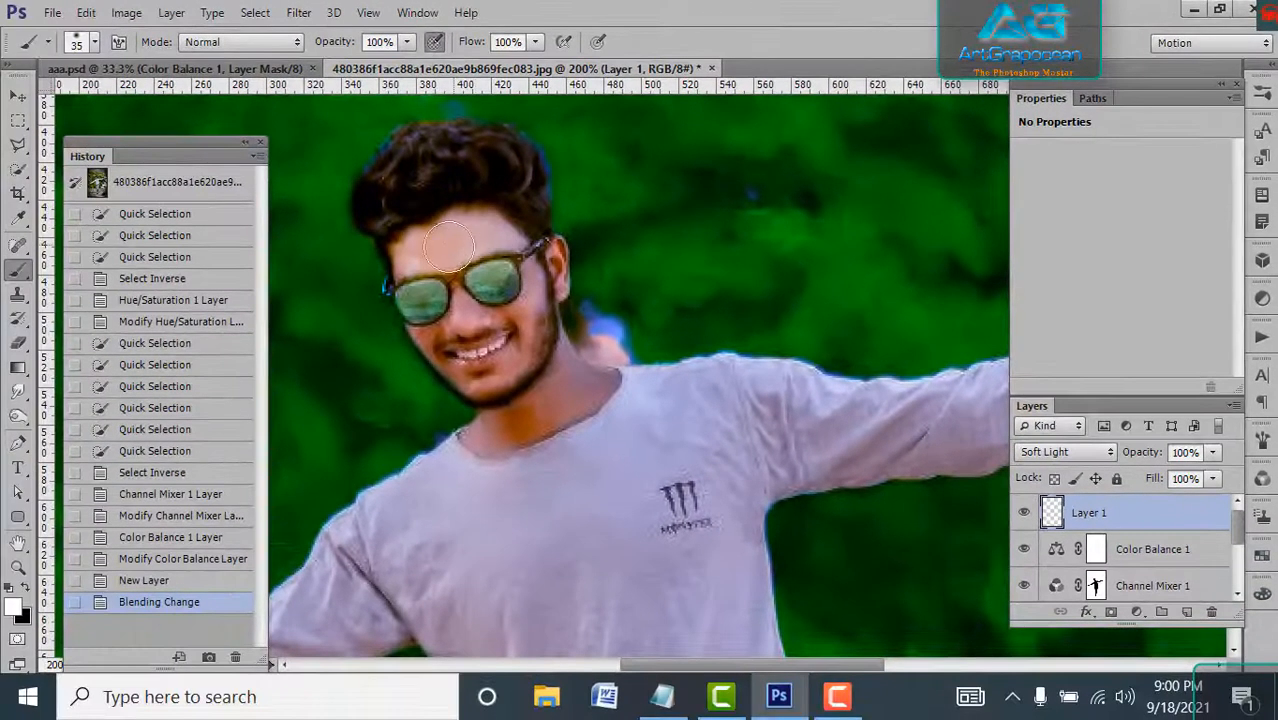
mouse_move(462, 240)
left_mouse_down()
mouse_move(505, 235)
mouse_move(424, 230)
mouse_move(410, 265)
left_mouse_up()
key("bracketleft")
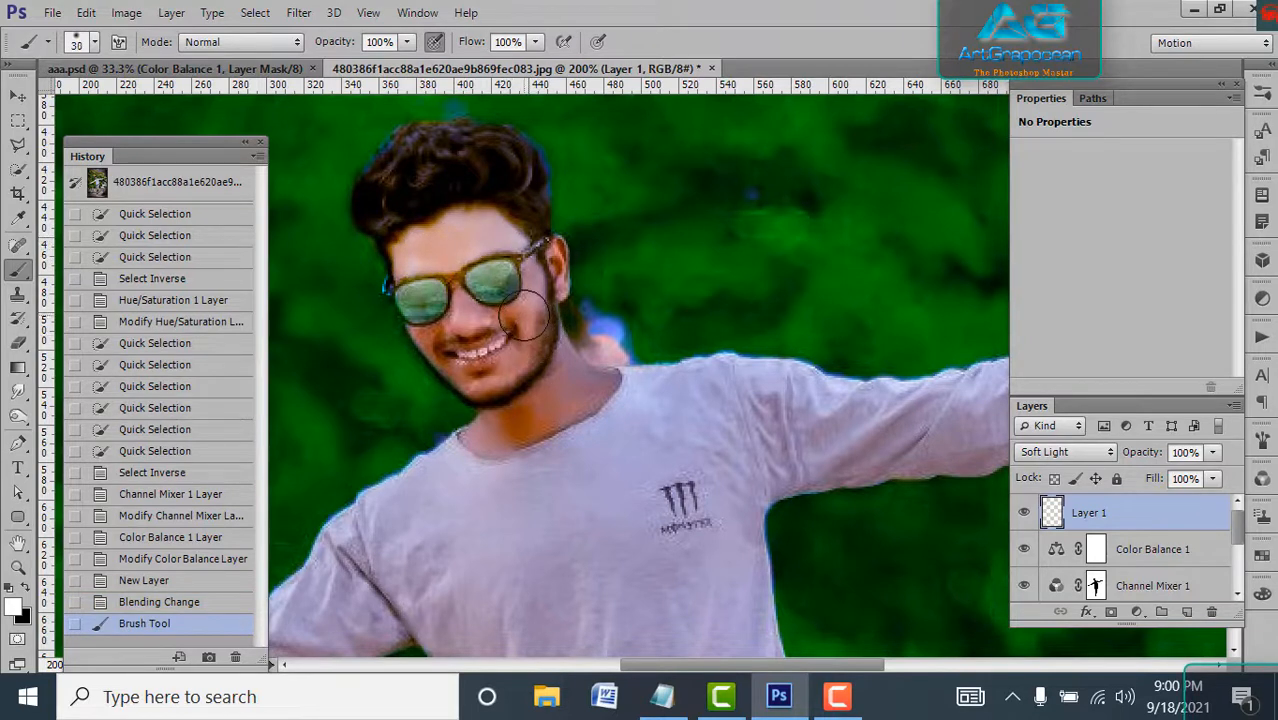
mouse_move(524, 316)
left_mouse_down()
mouse_move(519, 357)
mouse_move(502, 358)
left_mouse_up()
Step: Brighten the skin beside the nose with a size 15 white brush and the chin with a size 5 brush
key("bracketleft")
key("bracketleft")
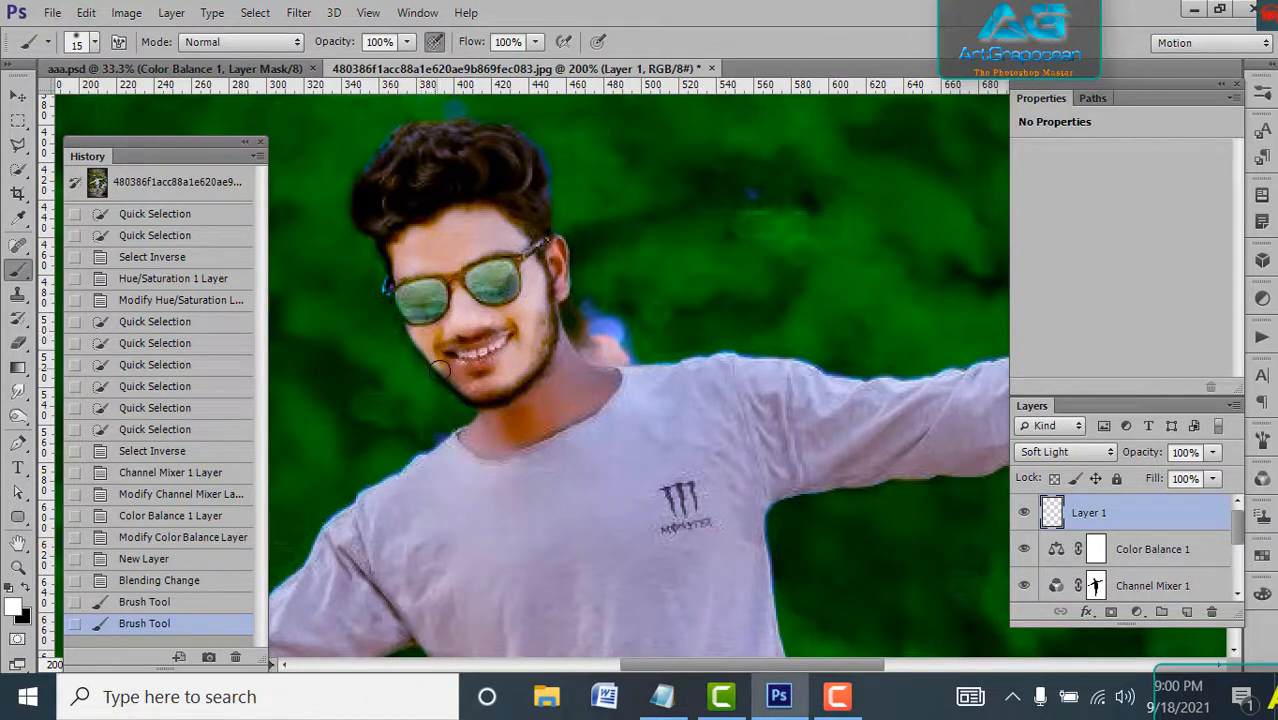
left_click_drag(459, 376, 417, 455)
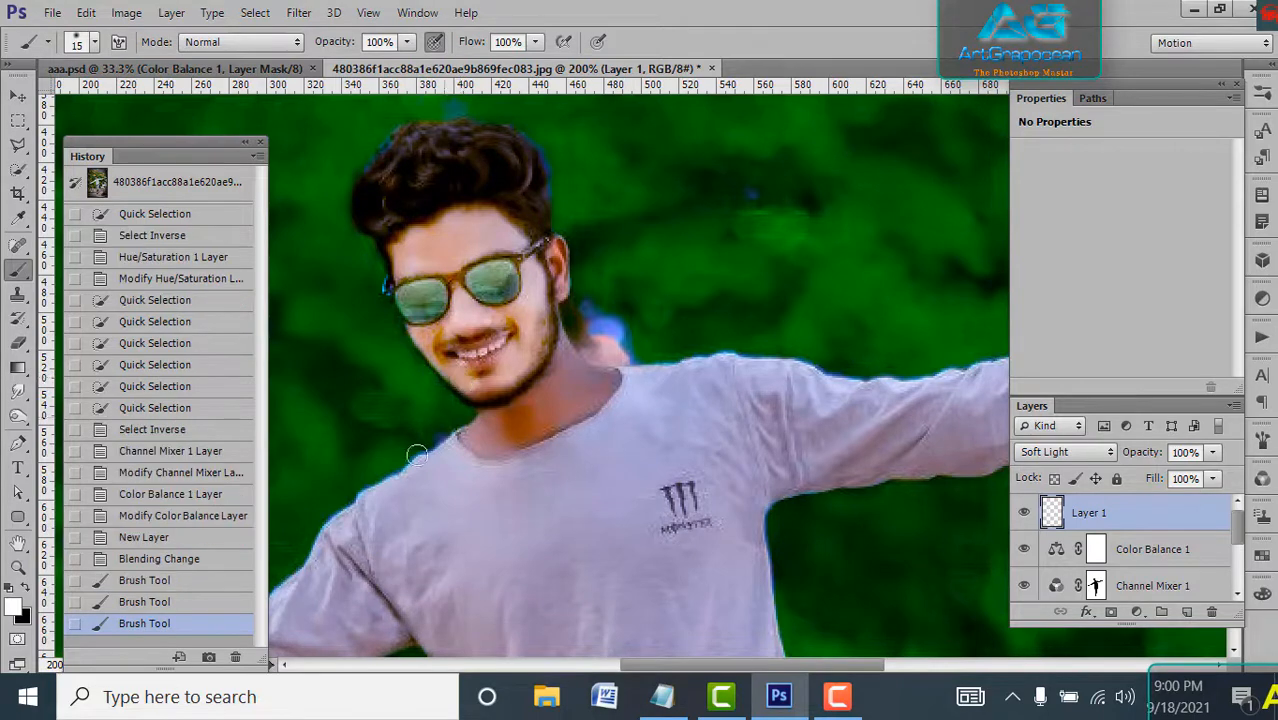
left_click_drag(230, 632, 235, 657)
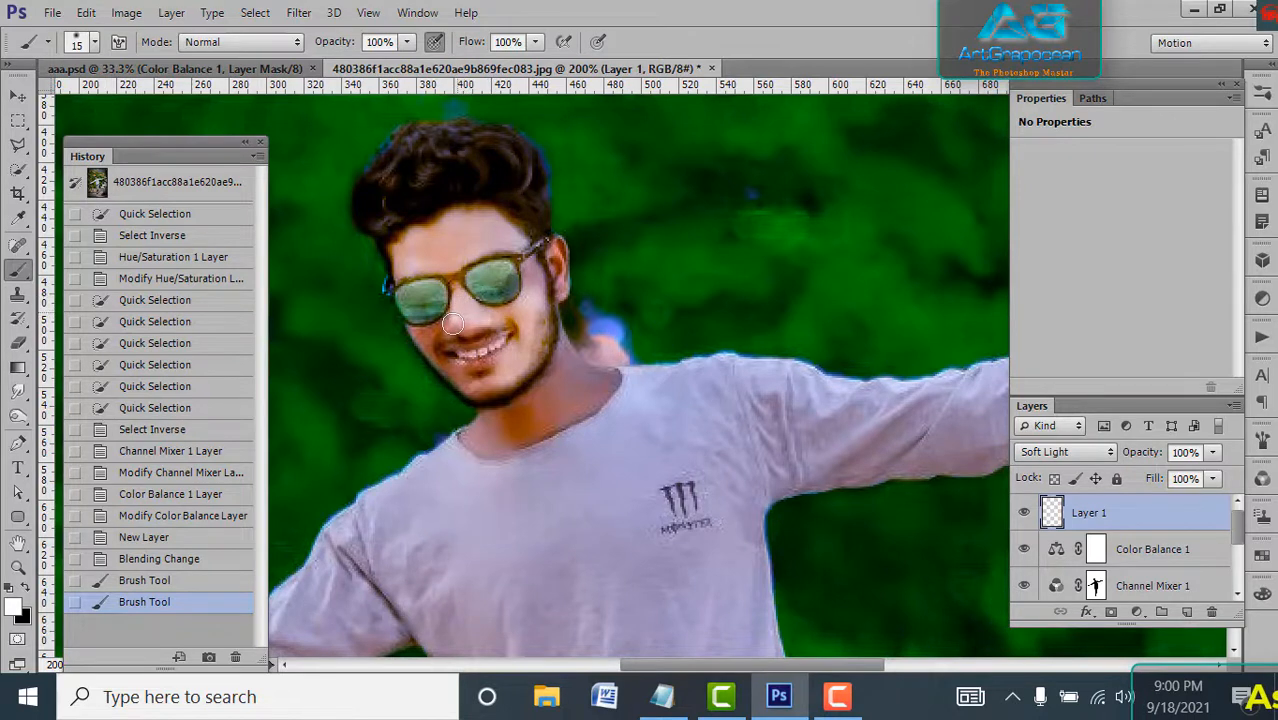
left_click_drag(456, 321, 450, 322)
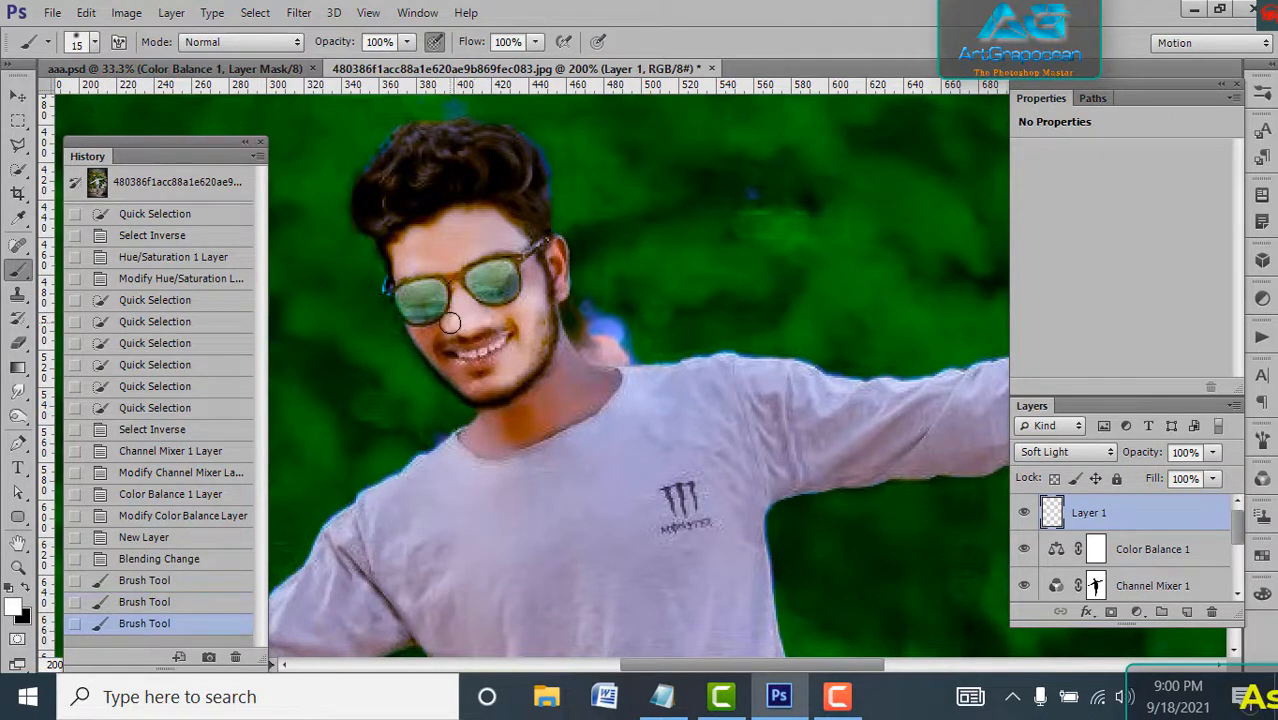
key("p")
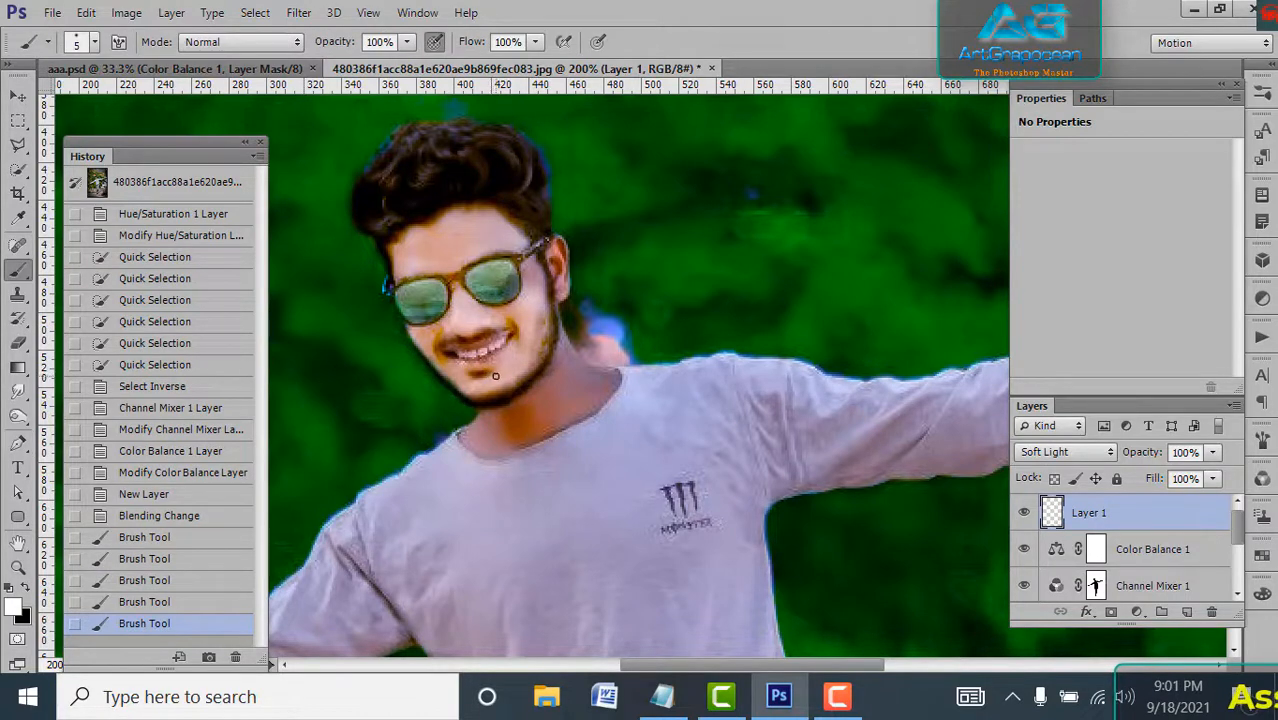
mouse_move(495, 366)
left_mouse_down()
mouse_move(474, 387)
mouse_move(501, 383)
left_mouse_up()
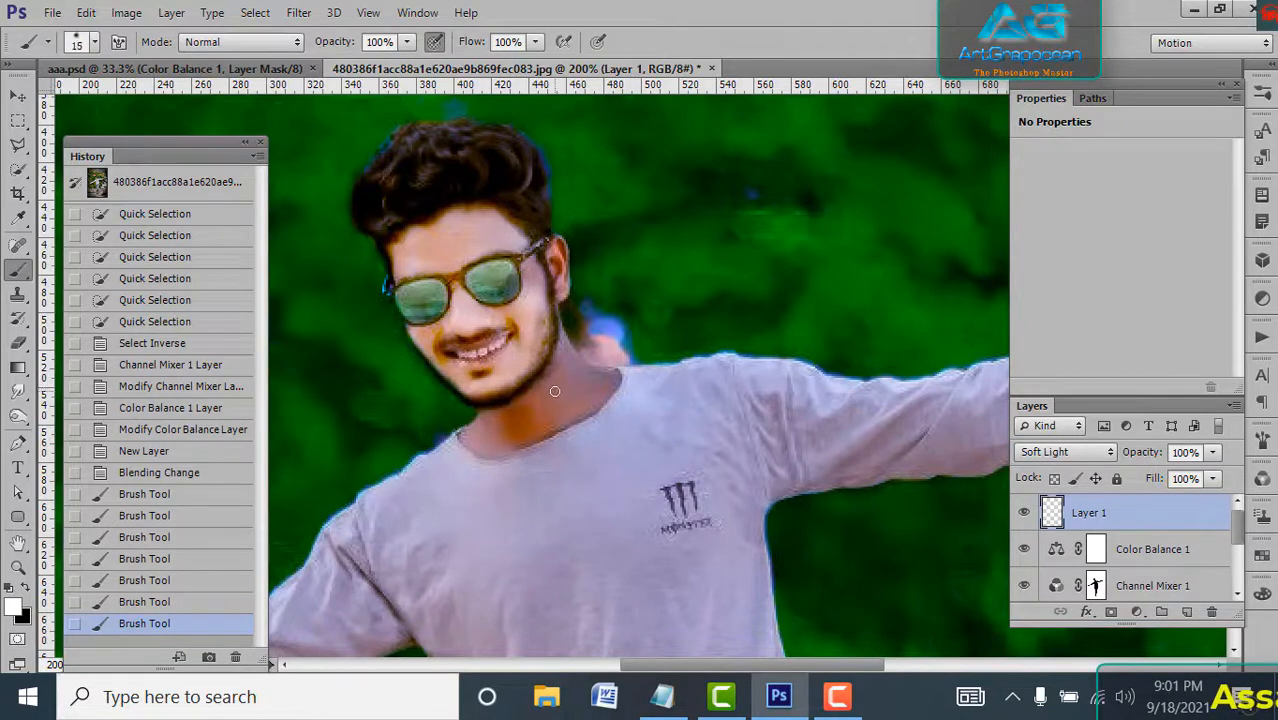
Step: Brighten the man's neck above the collar using a size 25 white brush
key("bracketright")
key("bracketright")
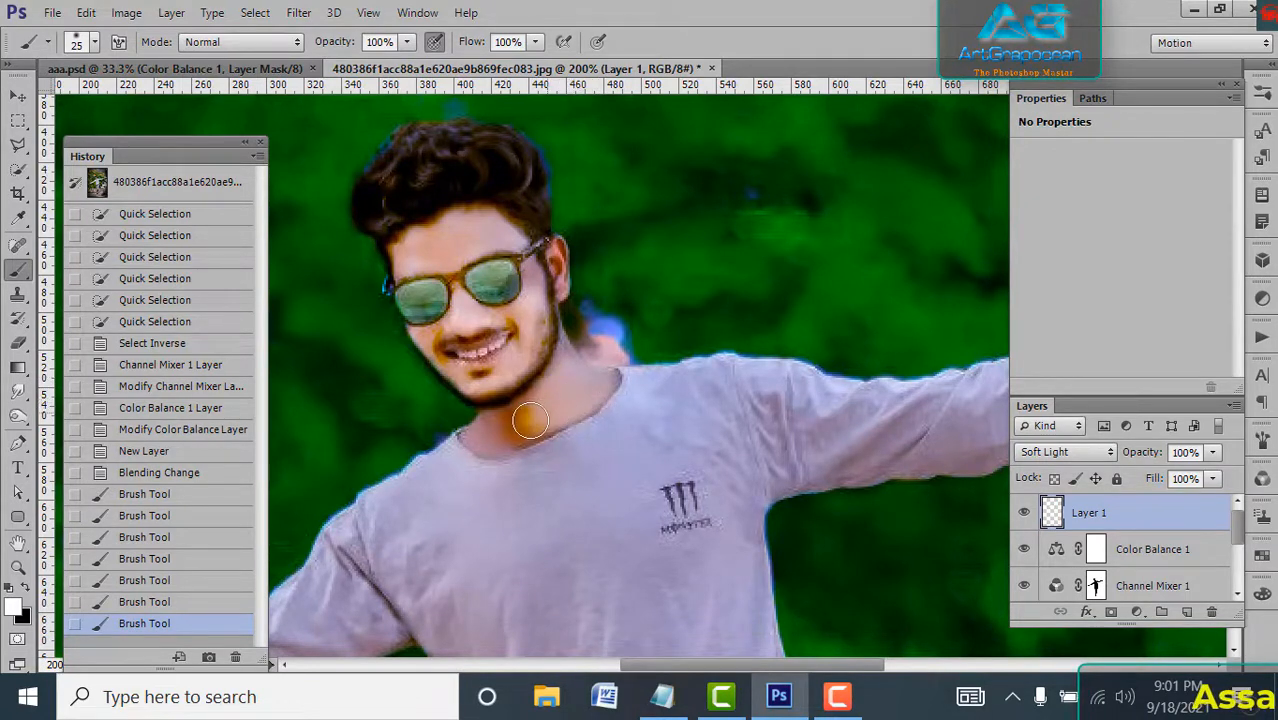
left_click(524, 419)
left_click(519, 421)
Step: Brighten the skin of the hand wearing the watch using a size 25 white brush
key("bracketleft")
key("bracketleft")
key("bracketleft")
left_click_drag(872, 424, 448, 502)
left_click_drag(853, 432, 765, 476)
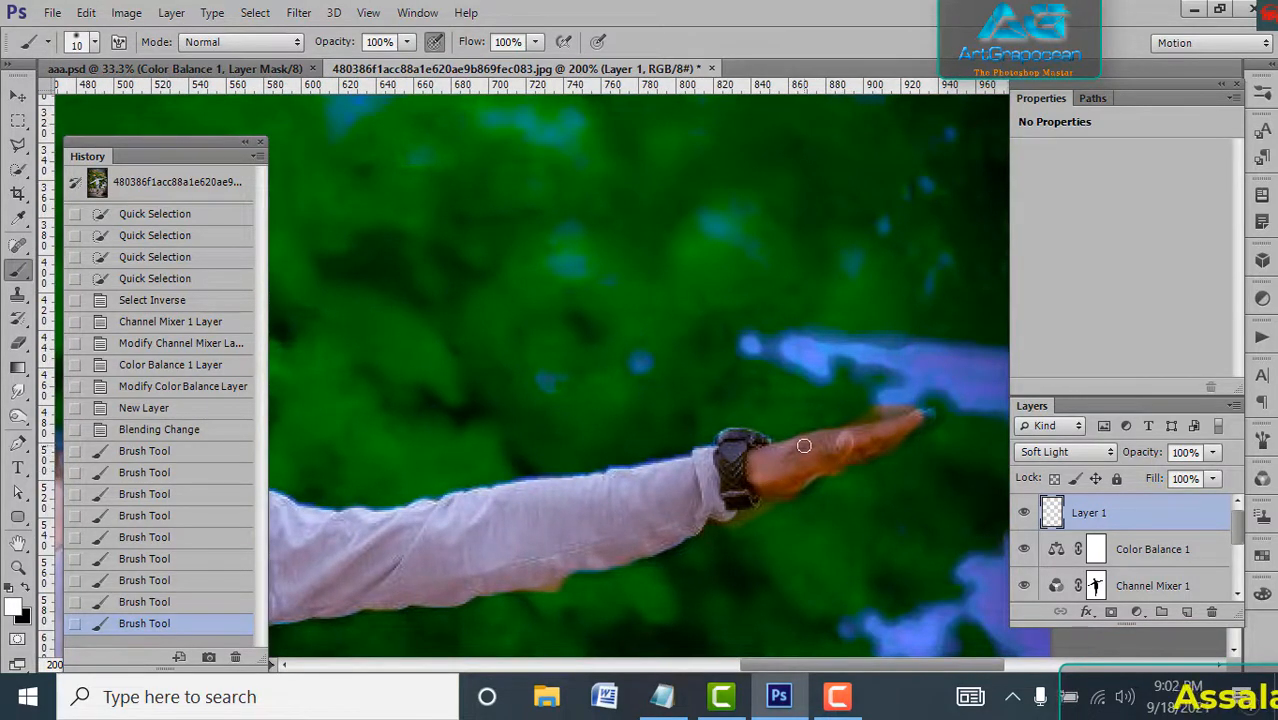
key("bracketright")
key("bracketright")
key("bracketright")
key("bracketright")
key("bracketleft")
key("bracketleft")
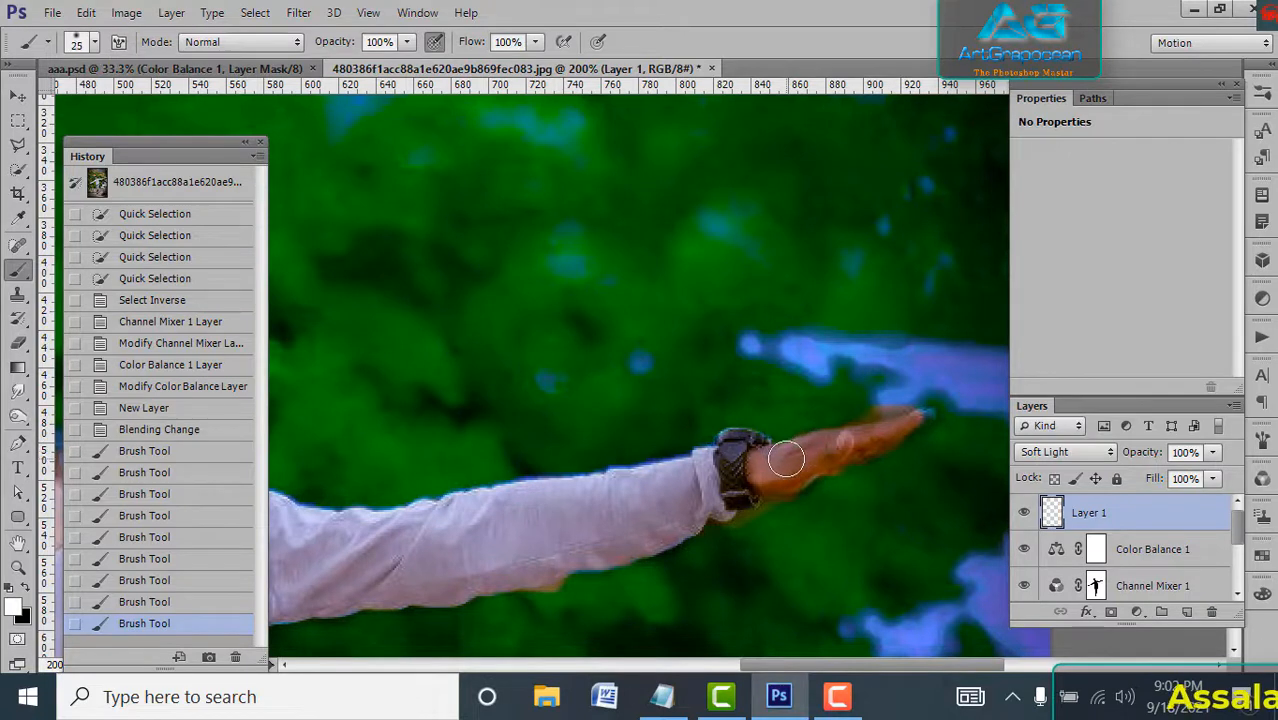
mouse_move(759, 459)
left_mouse_down()
mouse_move(795, 476)
mouse_move(773, 468)
mouse_move(888, 431)
left_mouse_up()
Step: Paint white over the fingers of the watch hand with a size 9 brush
key("bracketleft")
key("bracketleft")
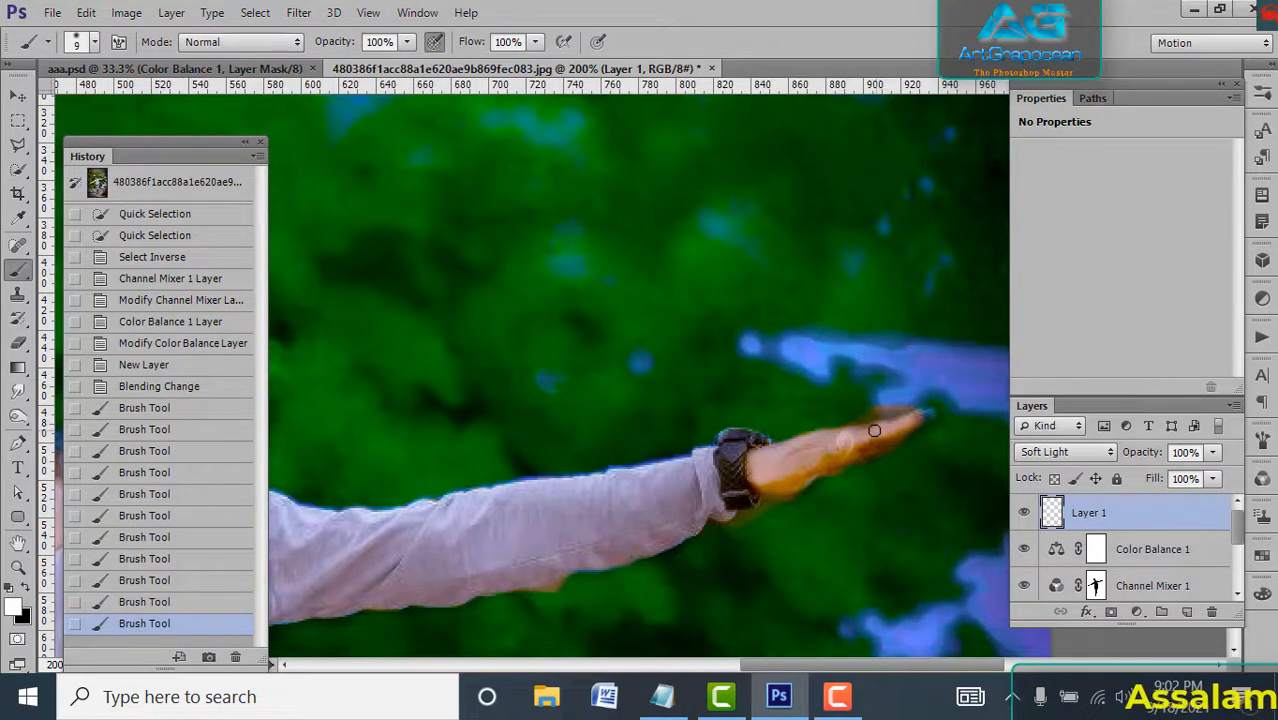
left_click_drag(866, 434, 824, 449)
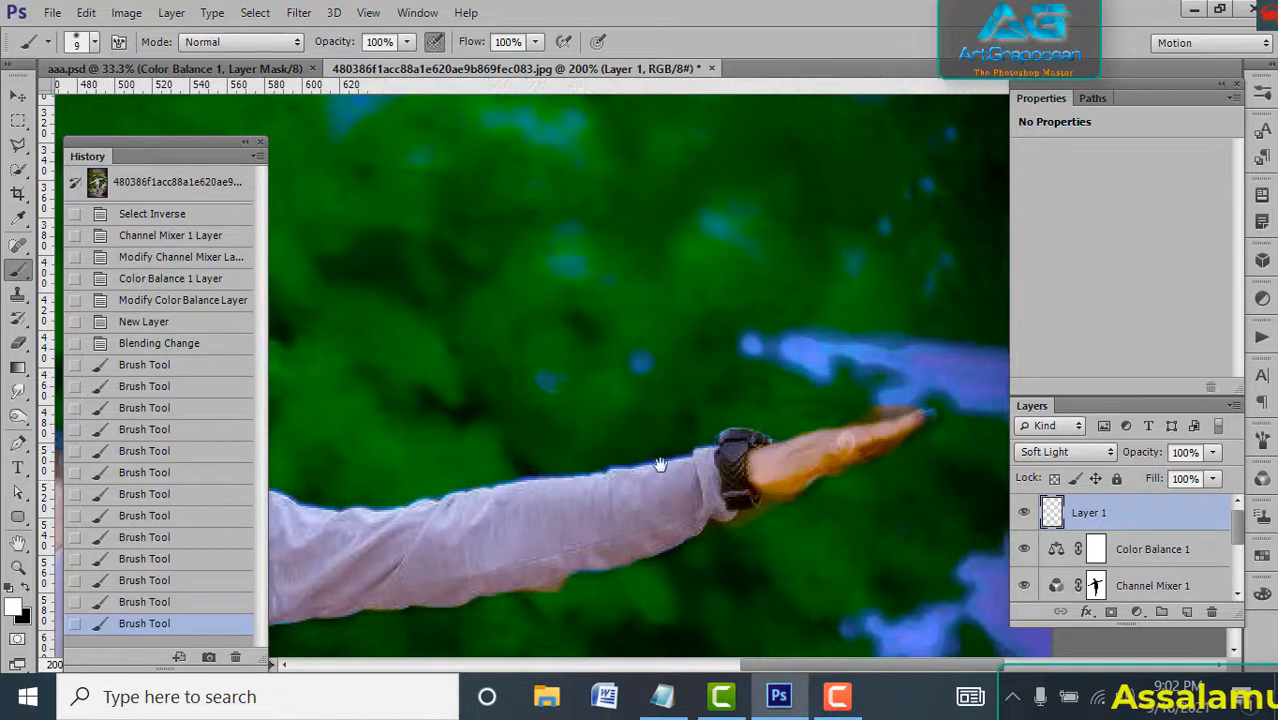
Step: Brighten the man's other hand from fingertips to cuff with the size 9 white brush
left_click_drag(662, 462, 930, 385)
left_click_drag(479, 487, 950, 370)
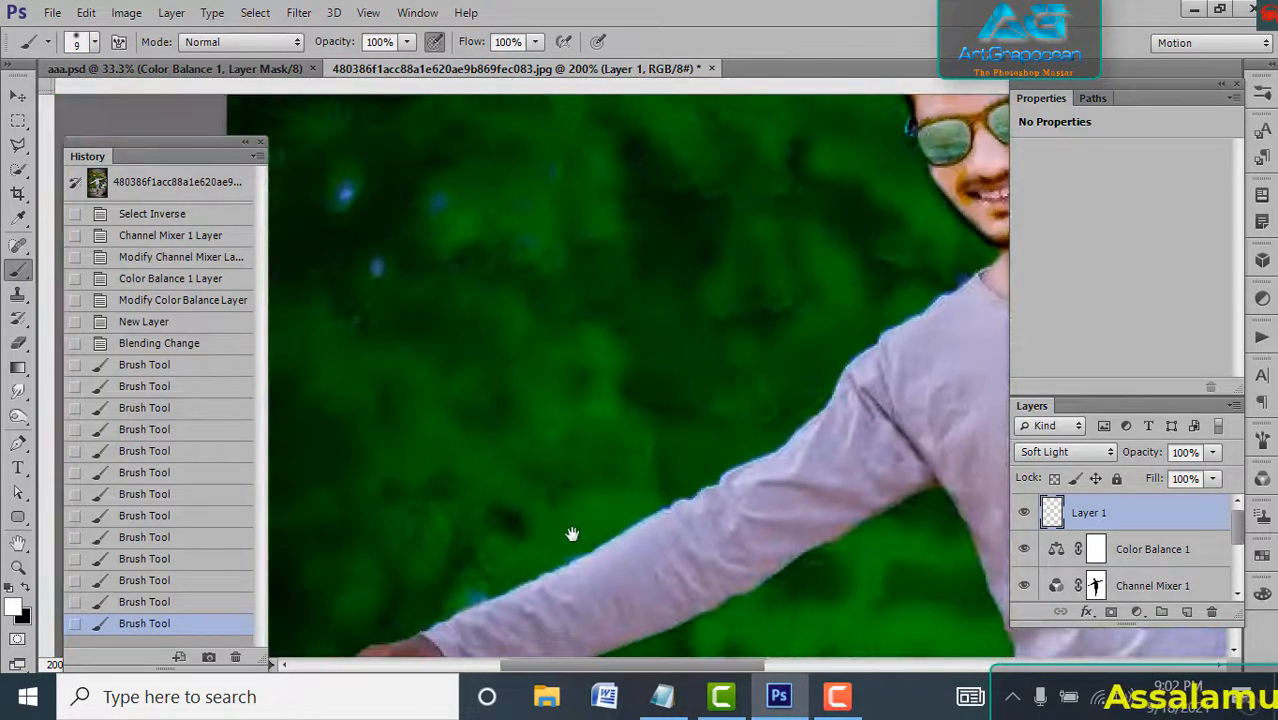
mouse_move(592, 492)
left_mouse_down()
mouse_move(688, 425)
mouse_move(676, 397)
left_mouse_up()
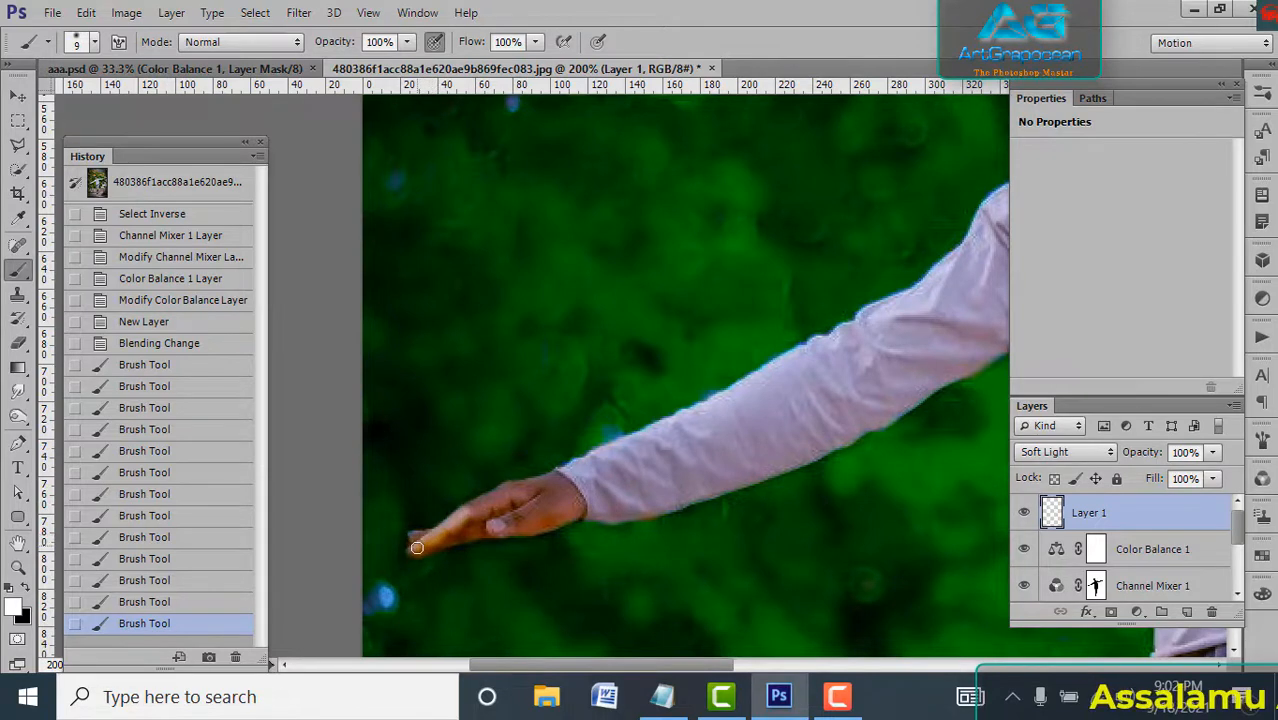
mouse_move(418, 547)
left_mouse_down()
mouse_move(512, 492)
mouse_move(550, 487)
mouse_move(568, 502)
left_mouse_up()
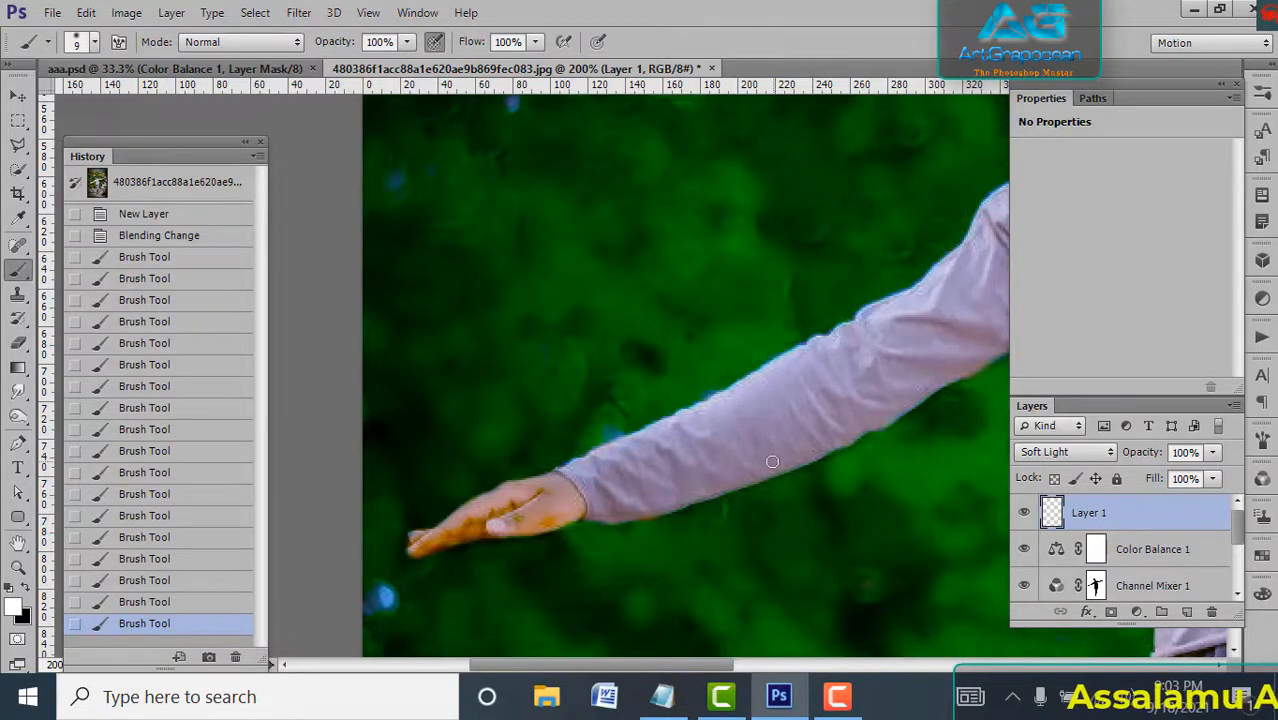
Step: Brighten the skin at the ankle above the raised shoe with the size 9 white brush
key("ctrl+minus")
key("ctrl+minus")
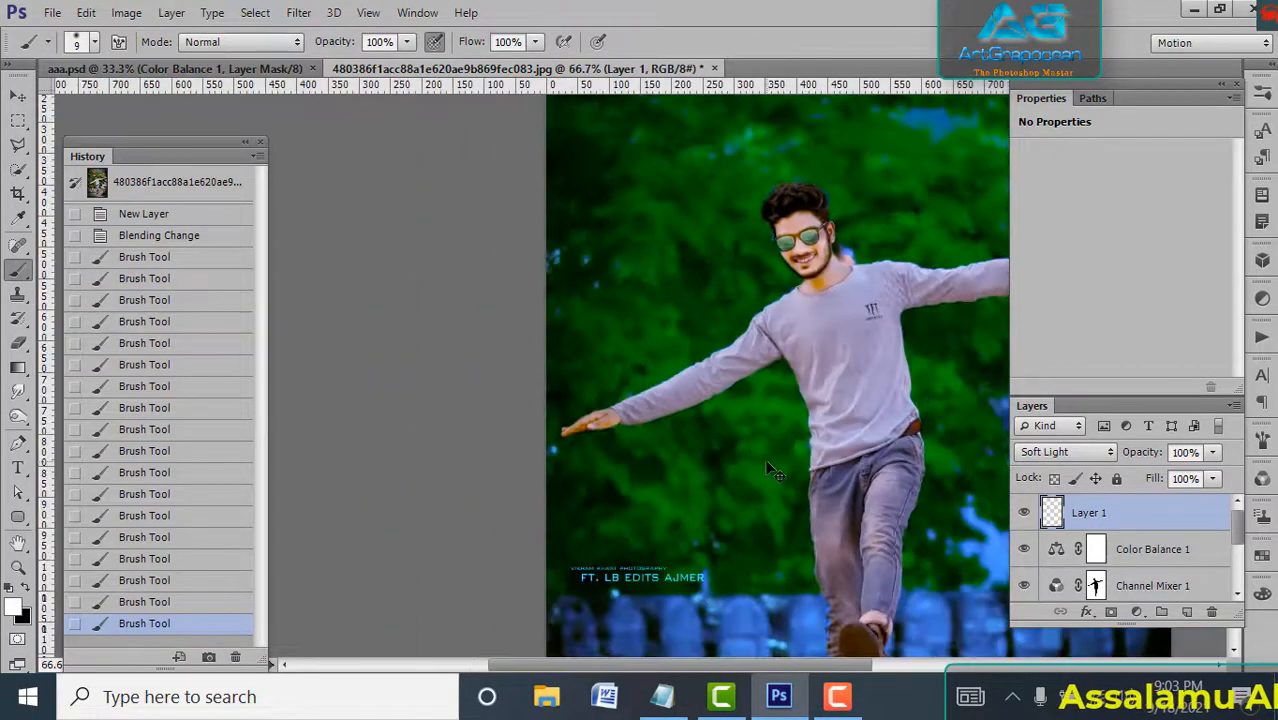
left_click_drag(863, 462, 582, 427)
left_click_drag(604, 531, 596, 486)
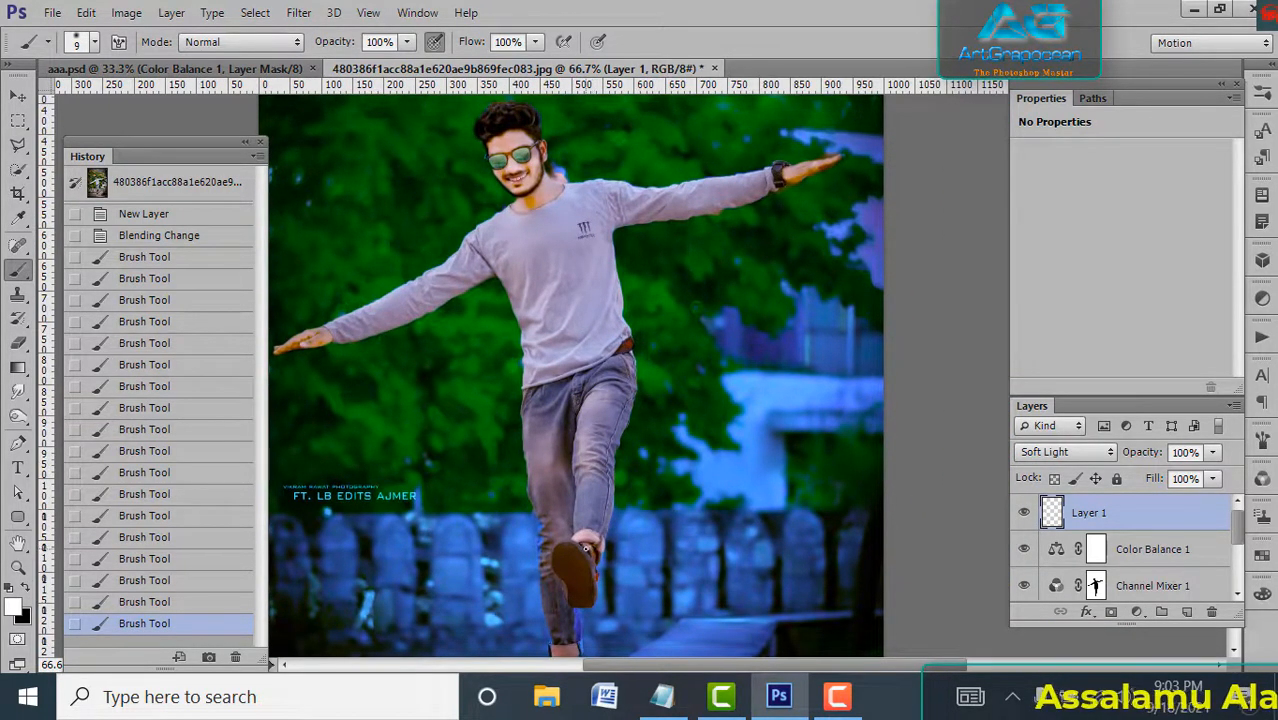
left_click(590, 544)
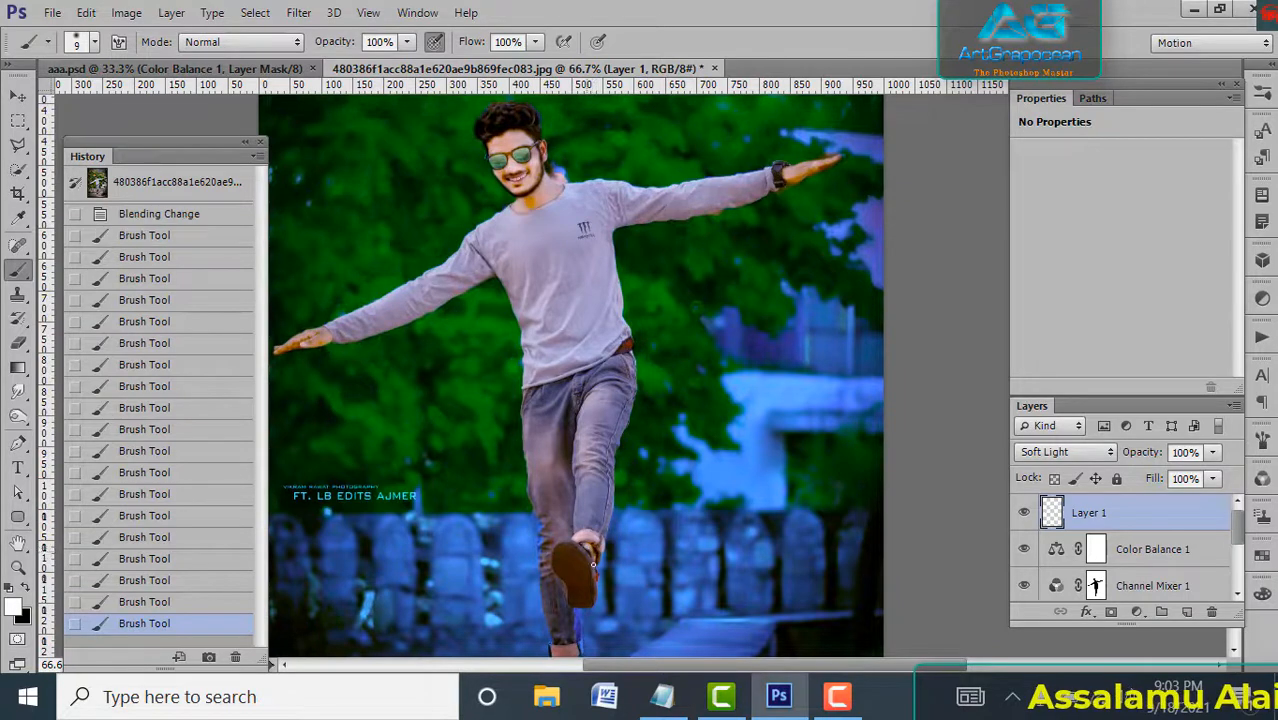
left_click_drag(572, 598, 575, 527)
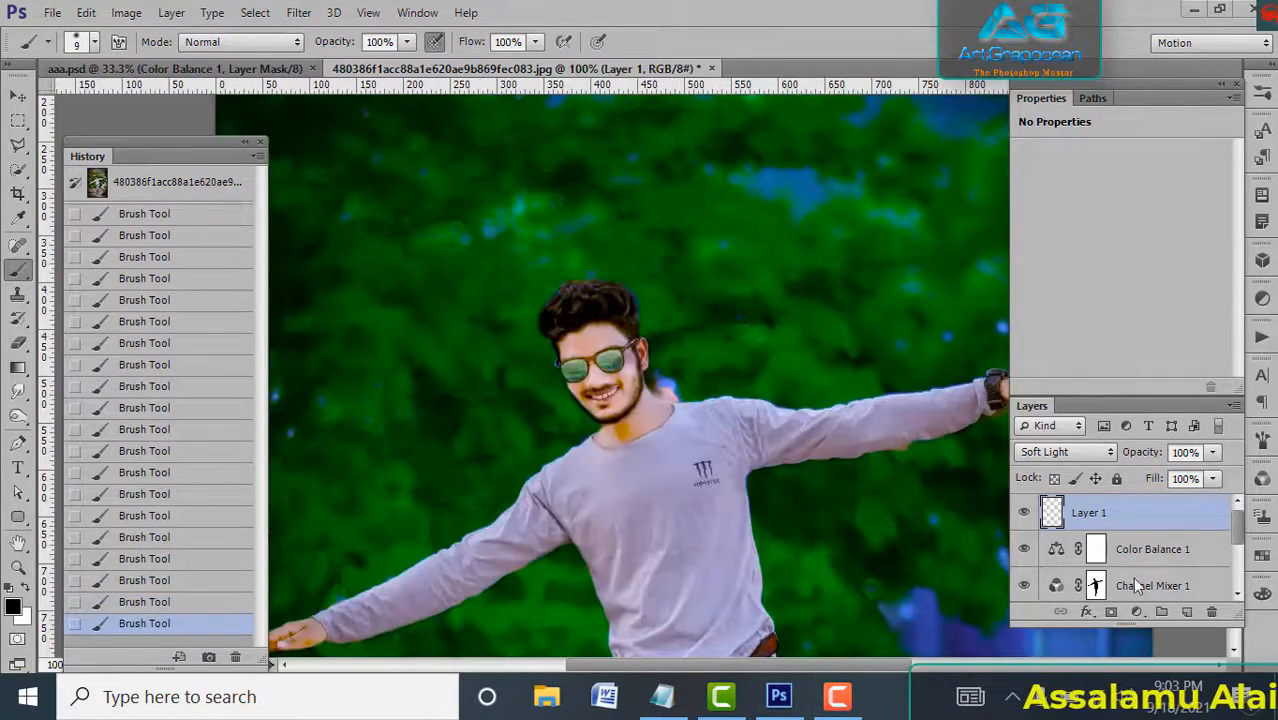
Step: Select Layer 0 and set the brush to white, size 40 and 14% opacity
scroll(1134, 561, "down", 4)
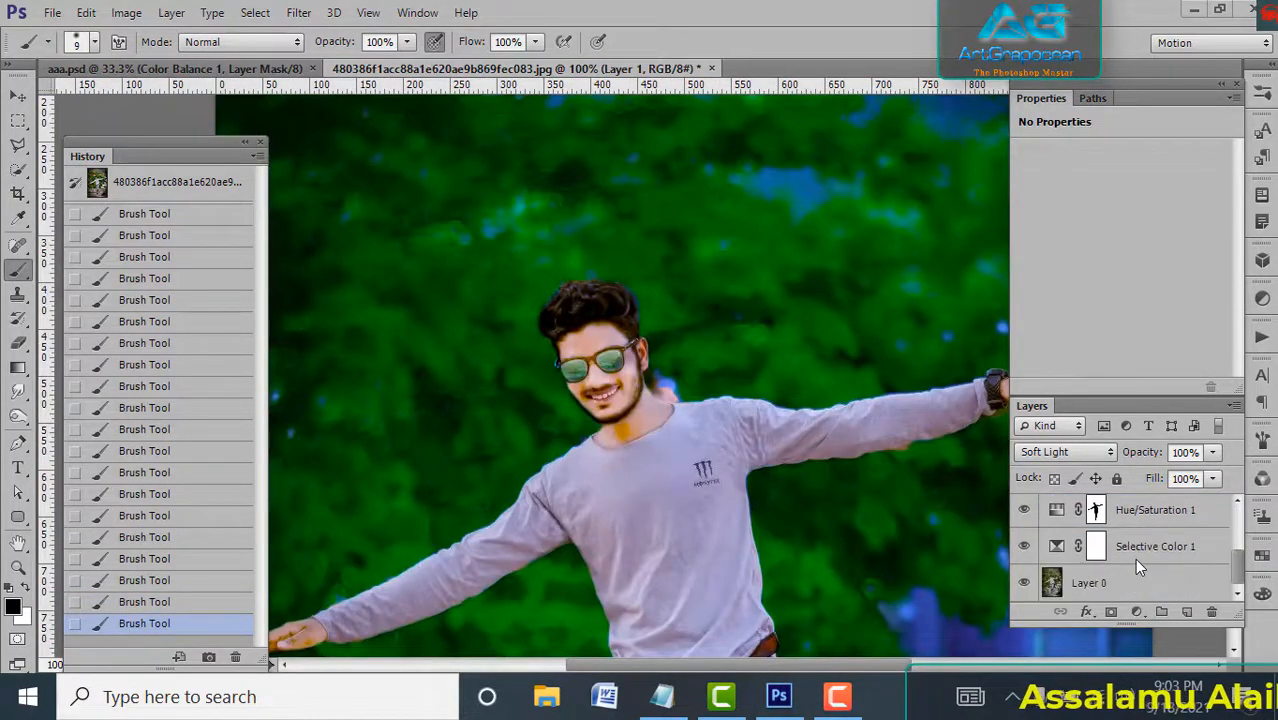
left_click(1053, 585)
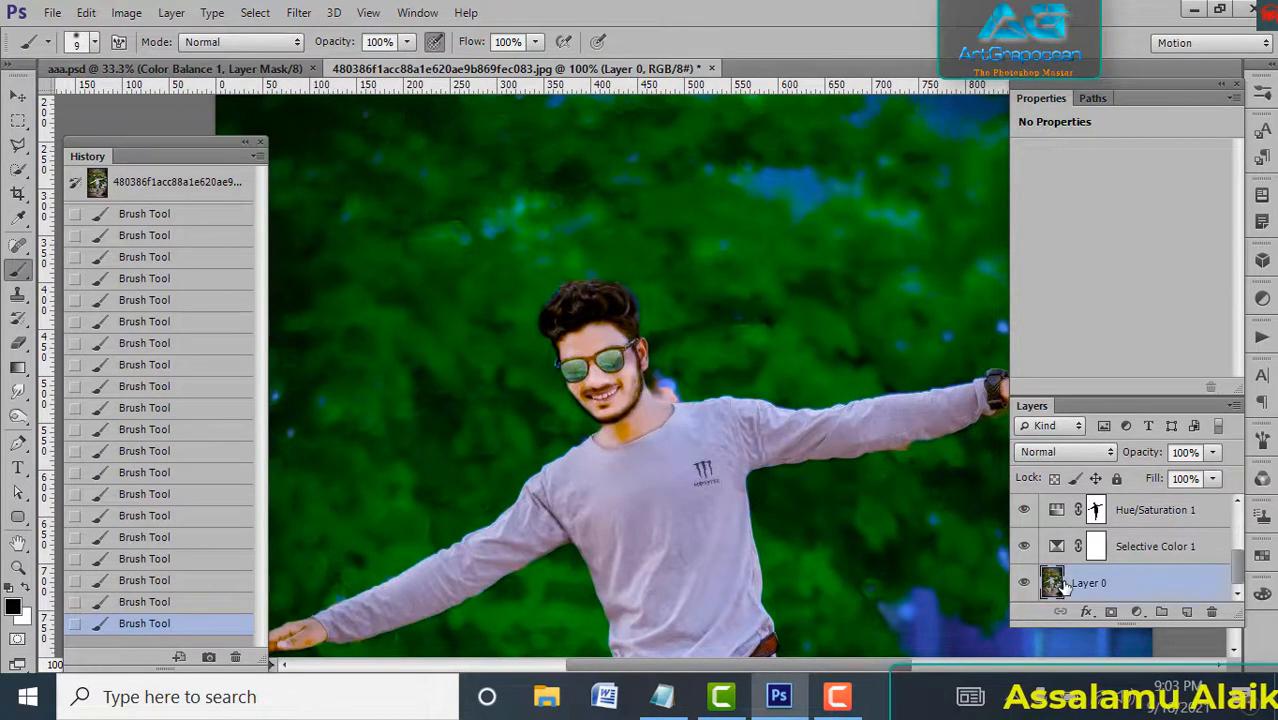
key("bracketright")
key("bracketright")
key("bracketright")
key("bracketright")
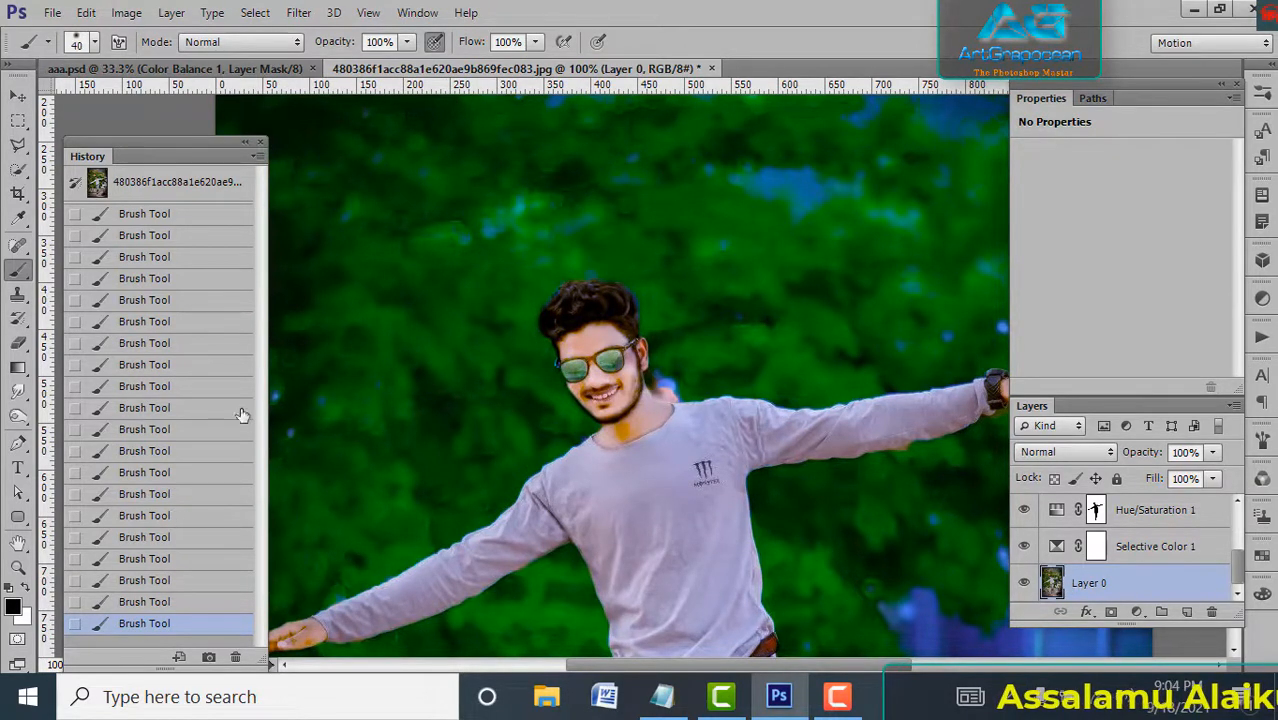
left_click(25, 591)
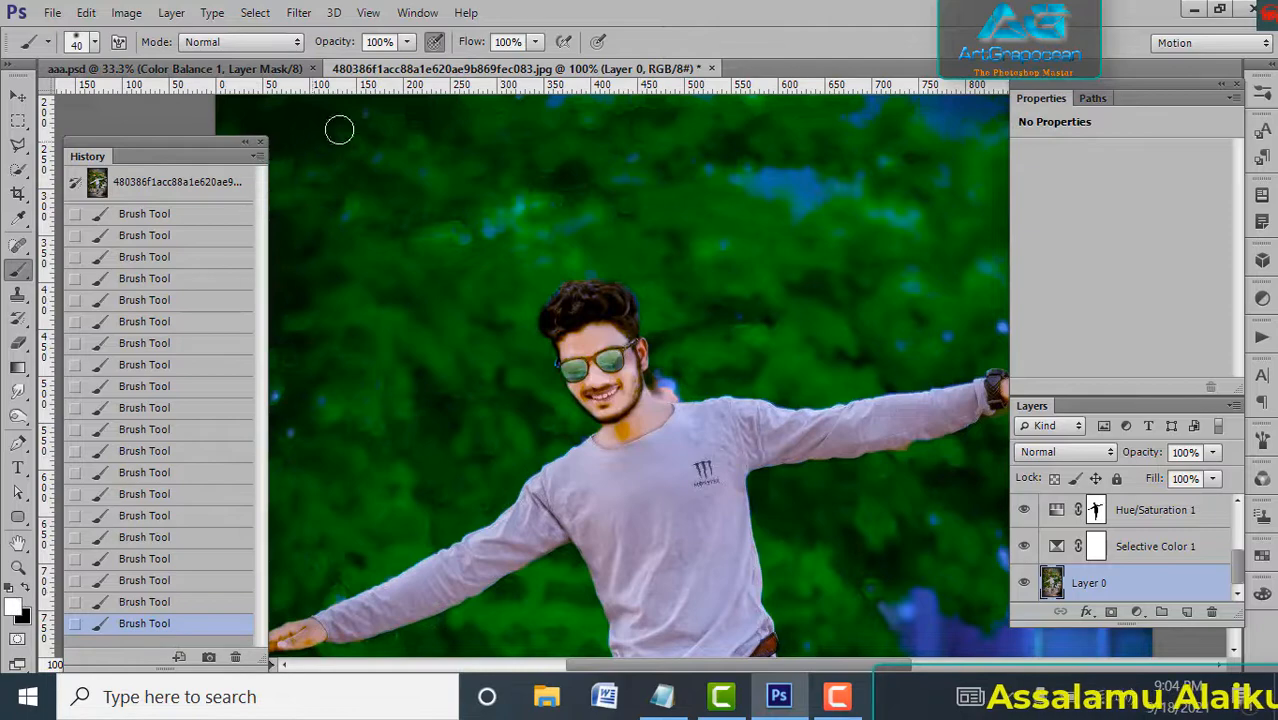
left_click(407, 42)
left_click_drag(410, 64, 325, 64)
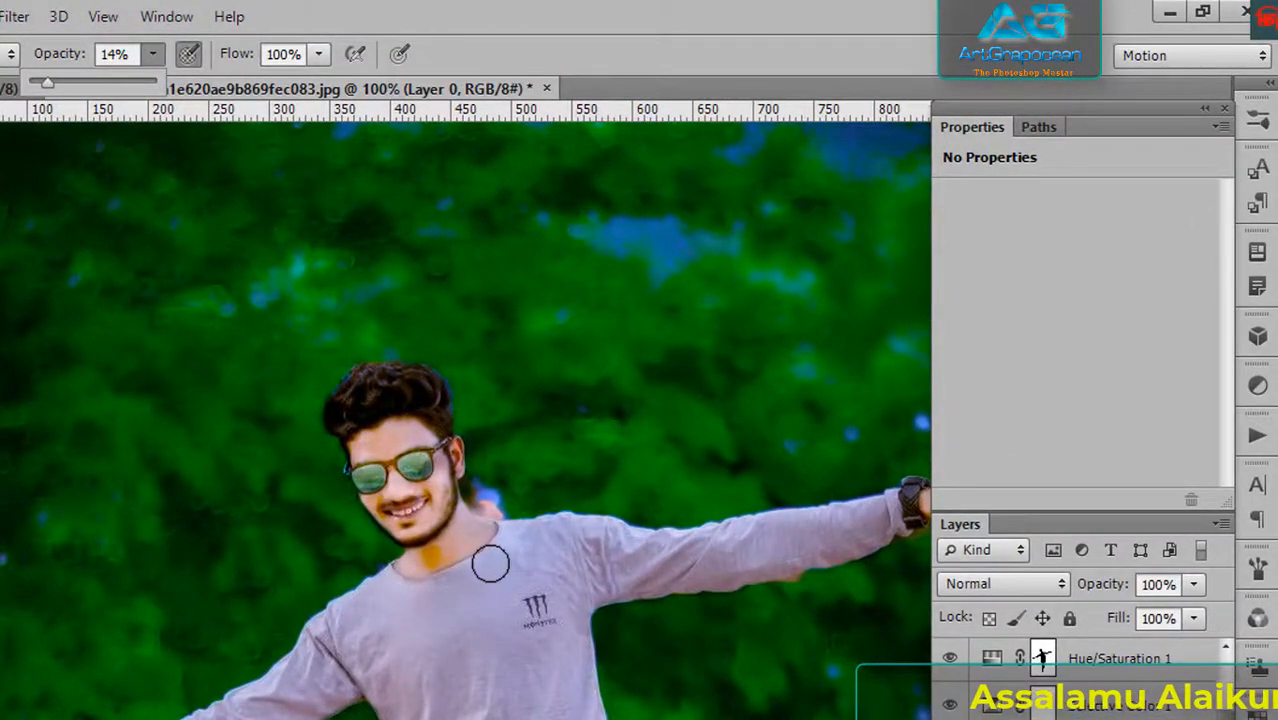
Step: Paint over the orange patch on the neck with a smaller white brush at 14% opacity
scroll(490, 565, "up", 2)
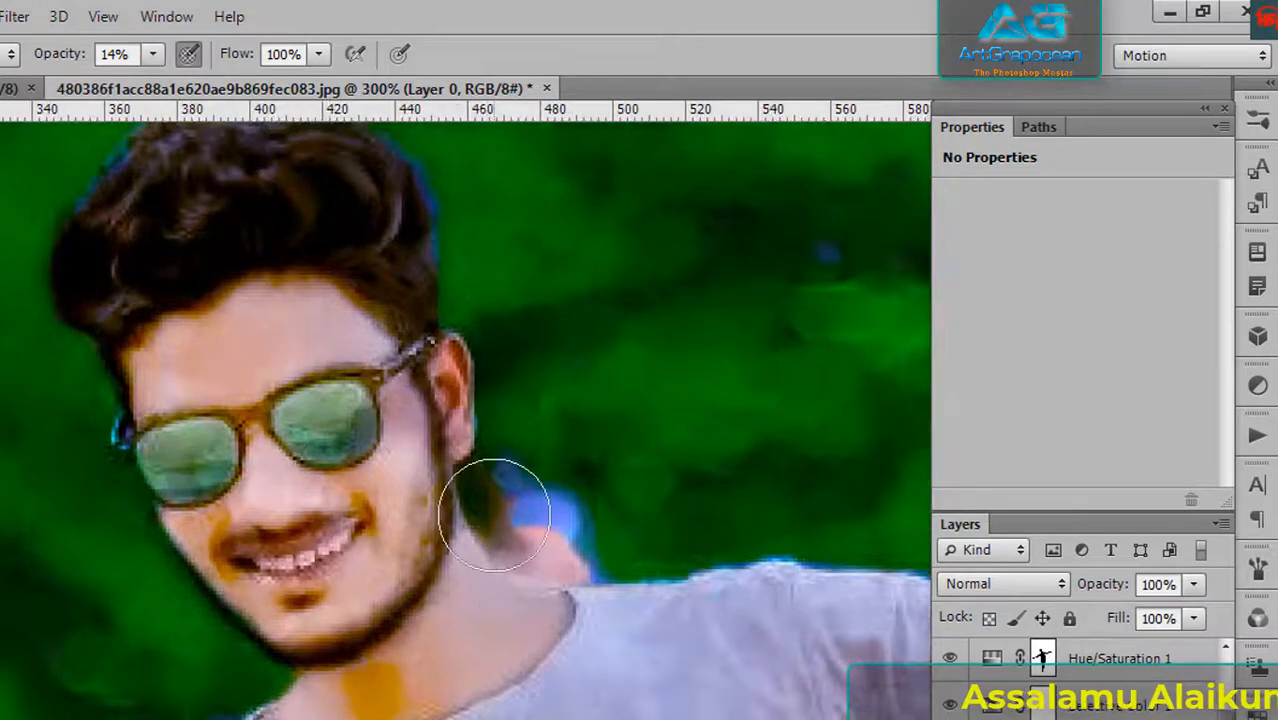
left_click_drag(383, 583, 385, 462)
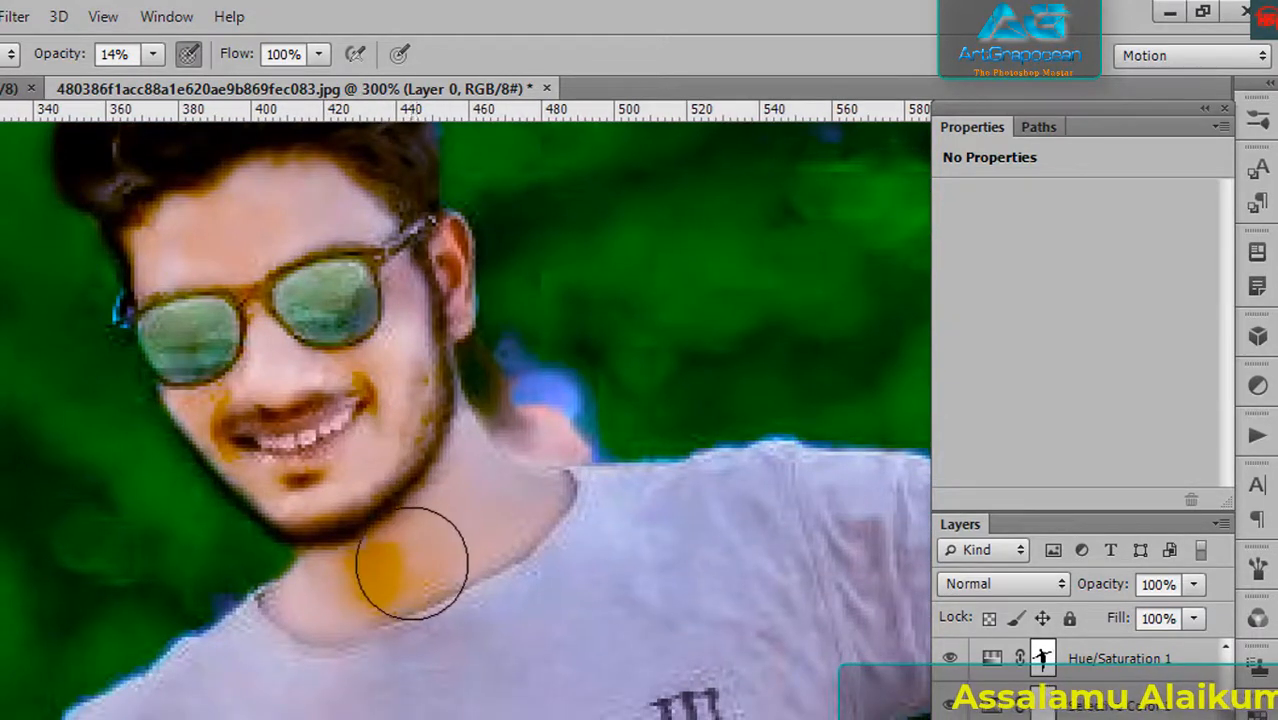
key("[")
key("[")
key("[")
key("[")
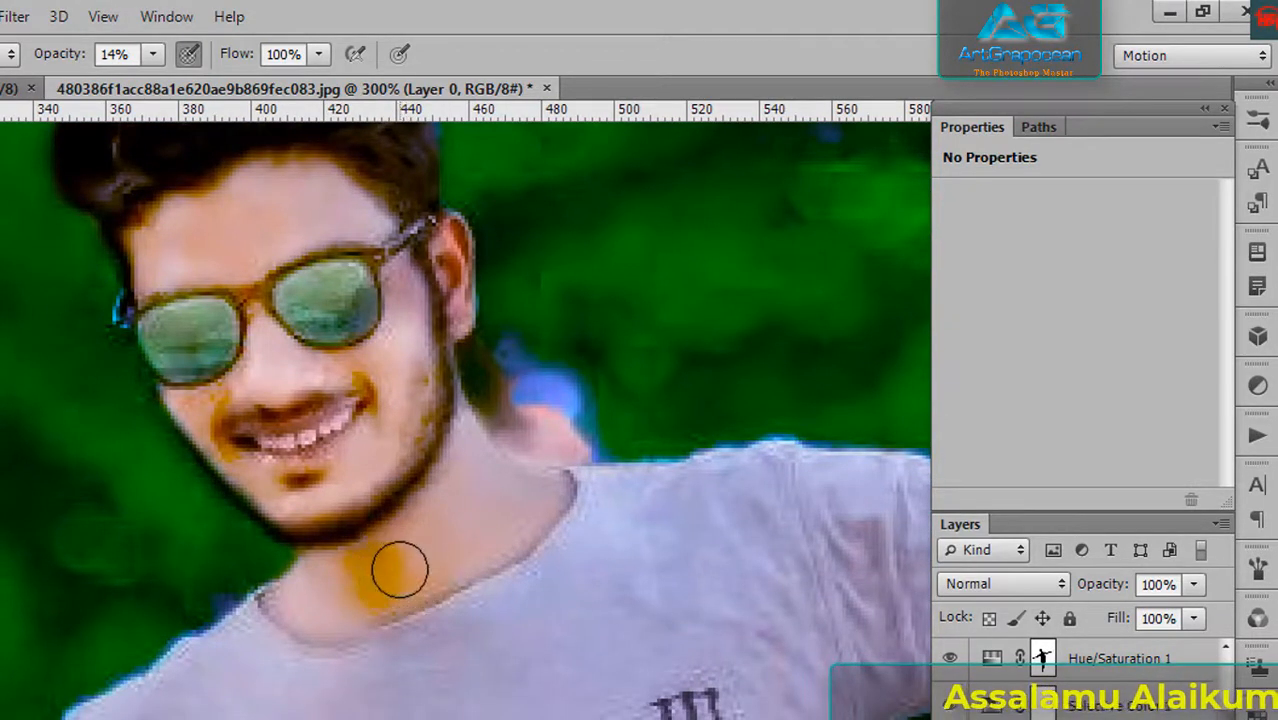
mouse_move(400, 570)
left_mouse_down()
mouse_move(351, 577)
mouse_move(404, 556)
mouse_move(369, 583)
mouse_move(387, 590)
mouse_move(420, 576)
mouse_move(381, 562)
mouse_move(382, 589)
mouse_move(434, 568)
mouse_move(457, 533)
mouse_move(493, 556)
left_mouse_up()
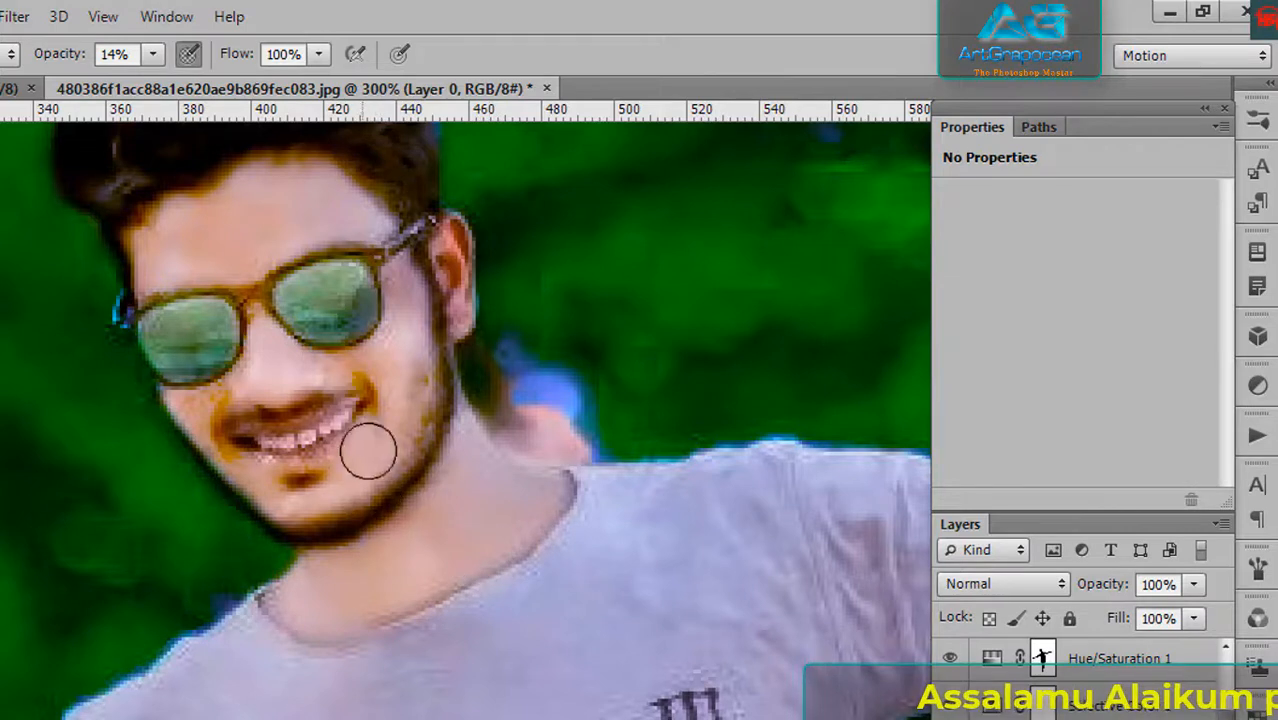
Step: Lighten the orange patches at the mouth corners with white at 19% opacity, and reduce the brush opacity to 14%
left_click(152, 55)
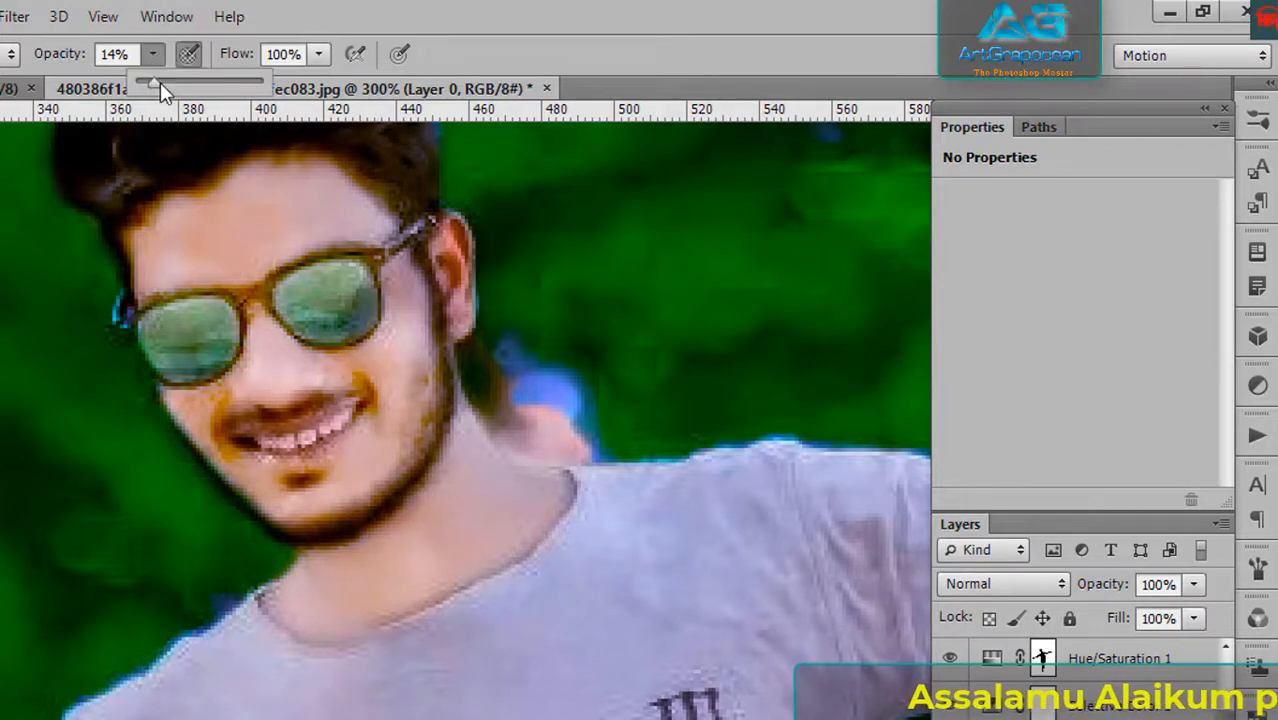
left_click(283, 447)
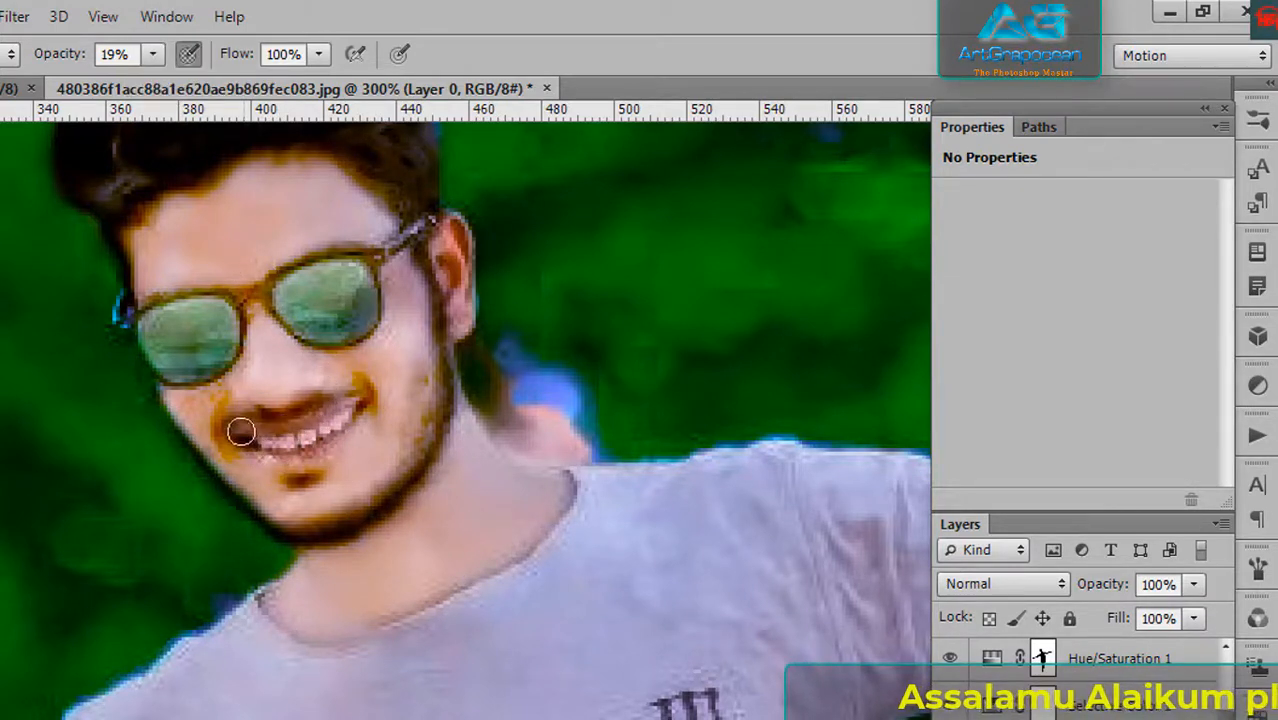
left_click_drag(228, 400, 219, 437)
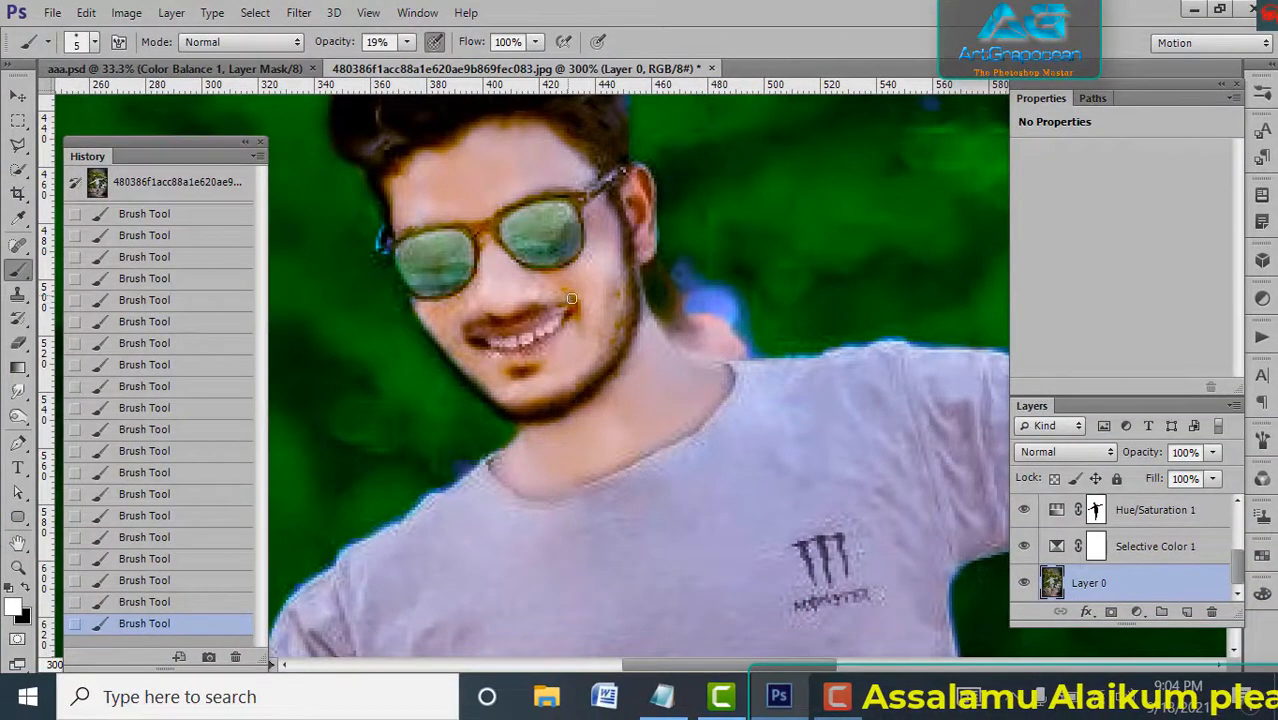
left_click_drag(567, 291, 575, 312)
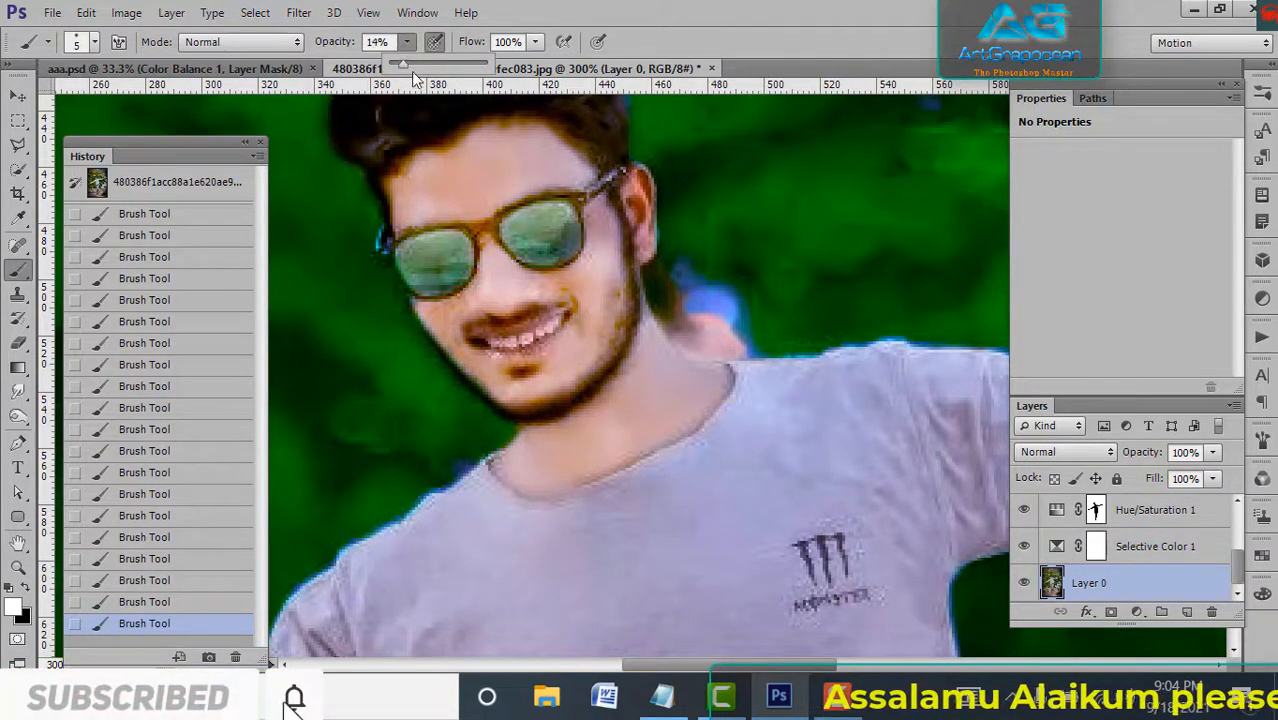
key("1")
key("4")
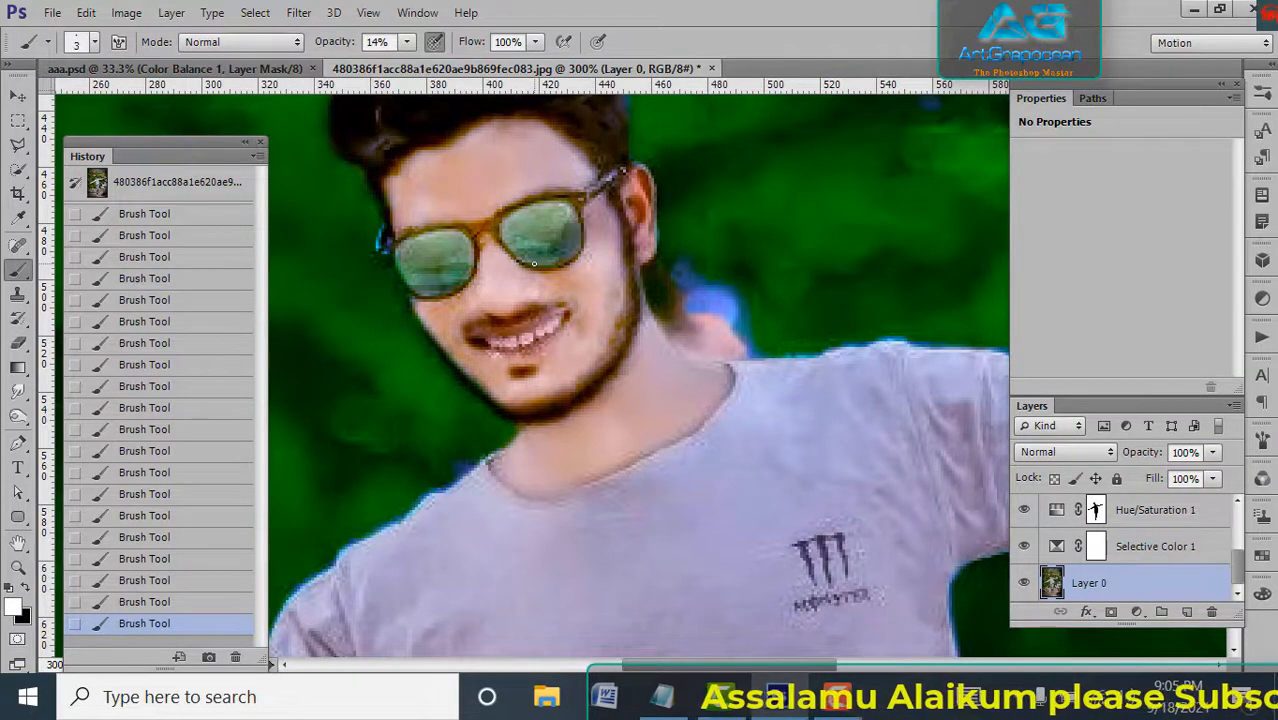
Step: Soften the forehead with a size 25 white brush at 9% opacity
key("bracketright")
key("bracketright")
key("bracketright")
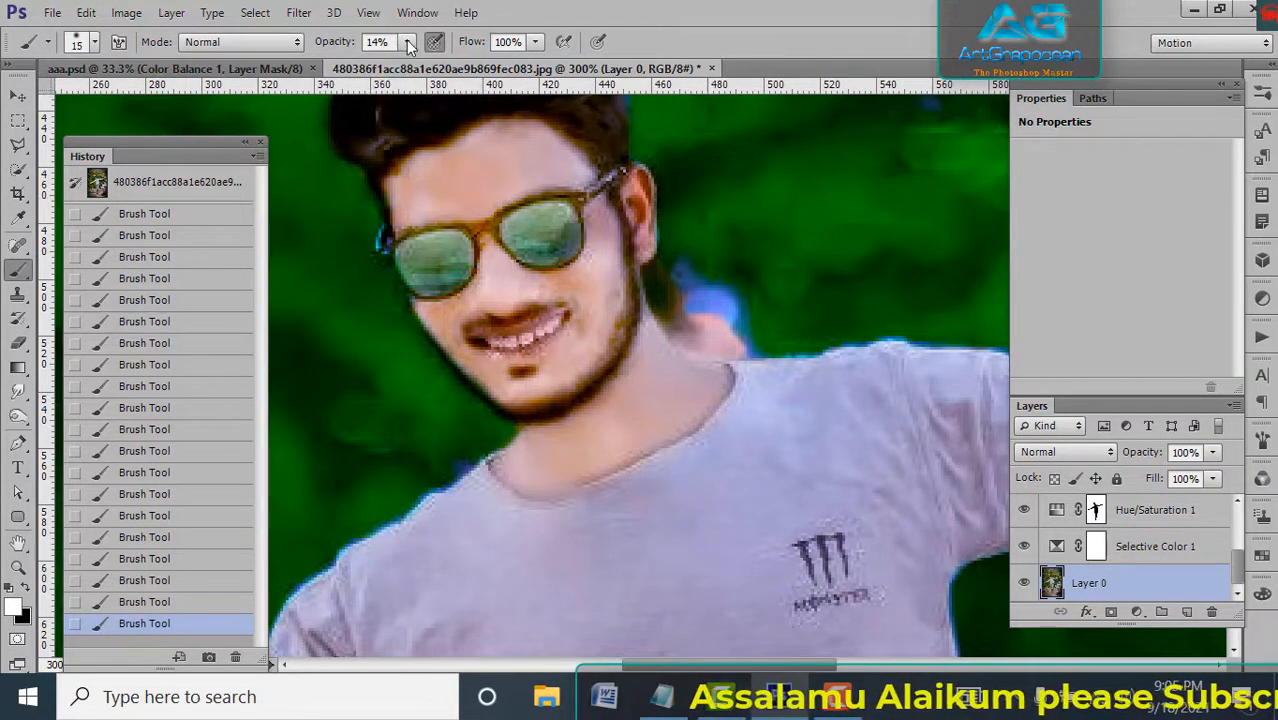
left_click(408, 43)
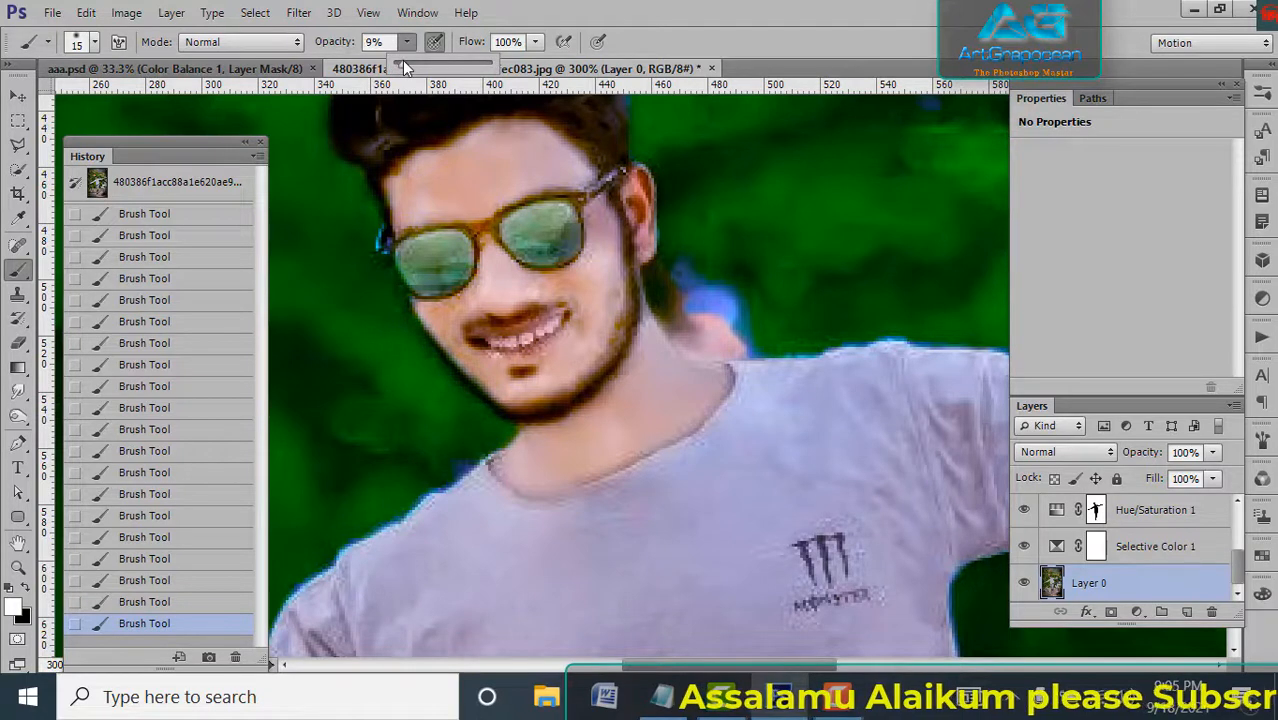
key("bracketright")
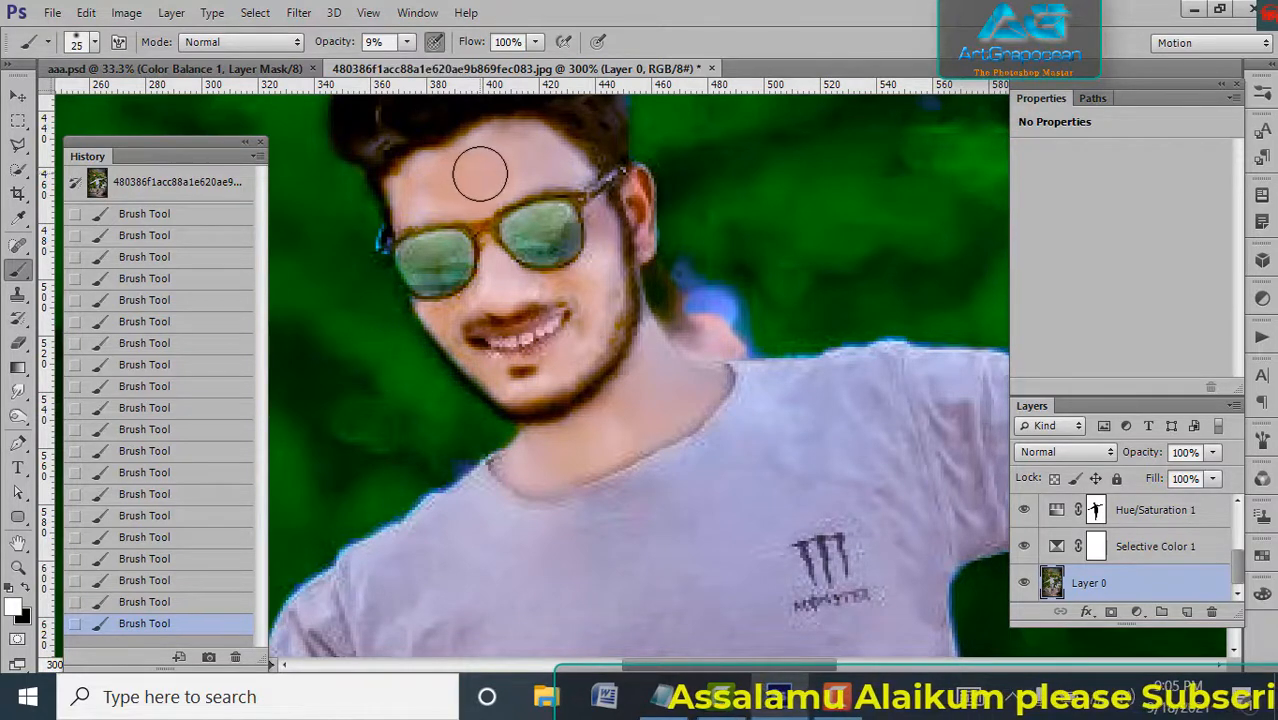
mouse_move(480, 174)
left_mouse_down()
mouse_move(447, 179)
mouse_move(505, 169)
mouse_move(515, 147)
mouse_move(511, 160)
mouse_move(418, 186)
mouse_move(528, 170)
mouse_move(419, 198)
left_mouse_up()
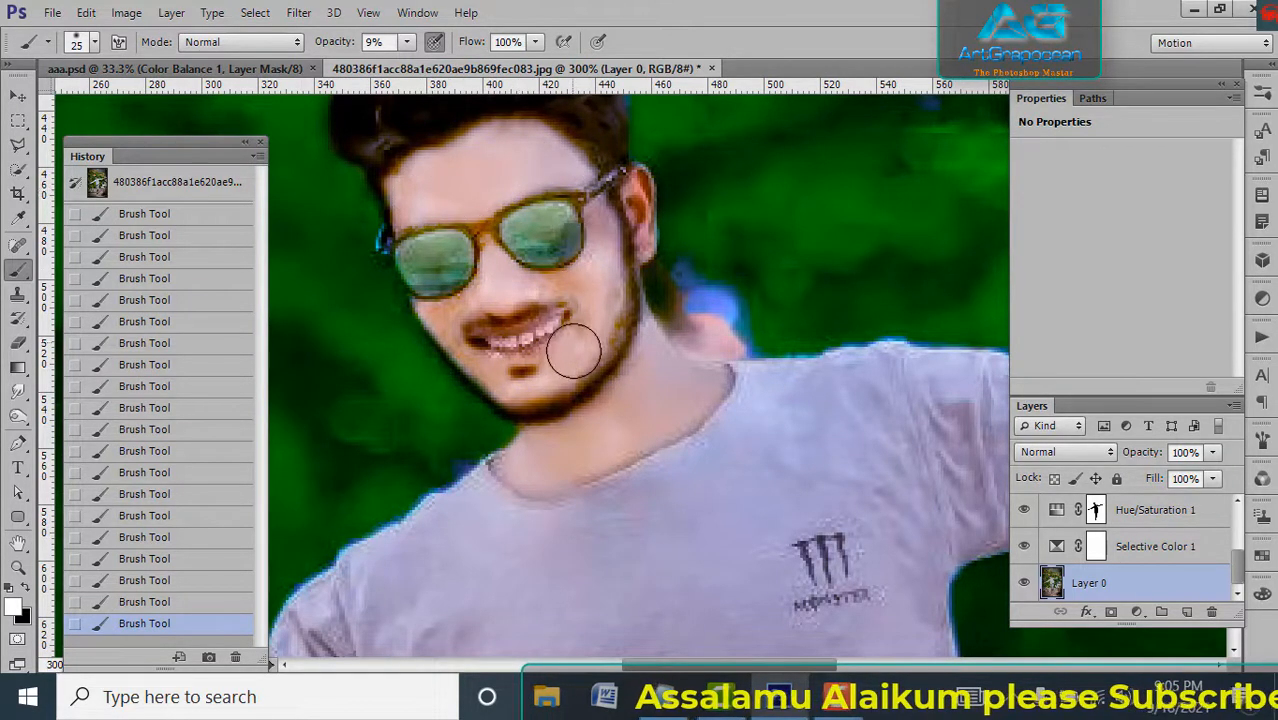
Step: Smooth the cheek between the mouth and ear with white at 9% opacity, using brush sizes 10 and 3 for detail
key("bracketright")
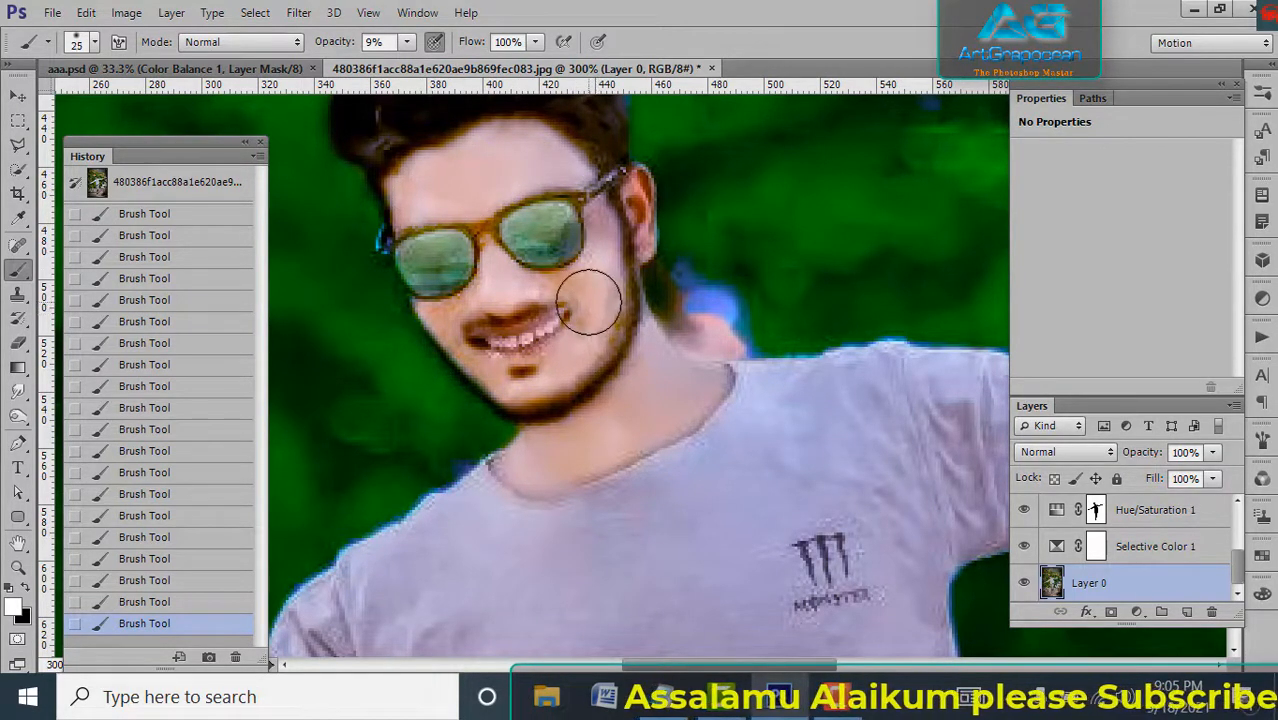
key("bracketleft")
key("bracketleft")
key("bracketleft")
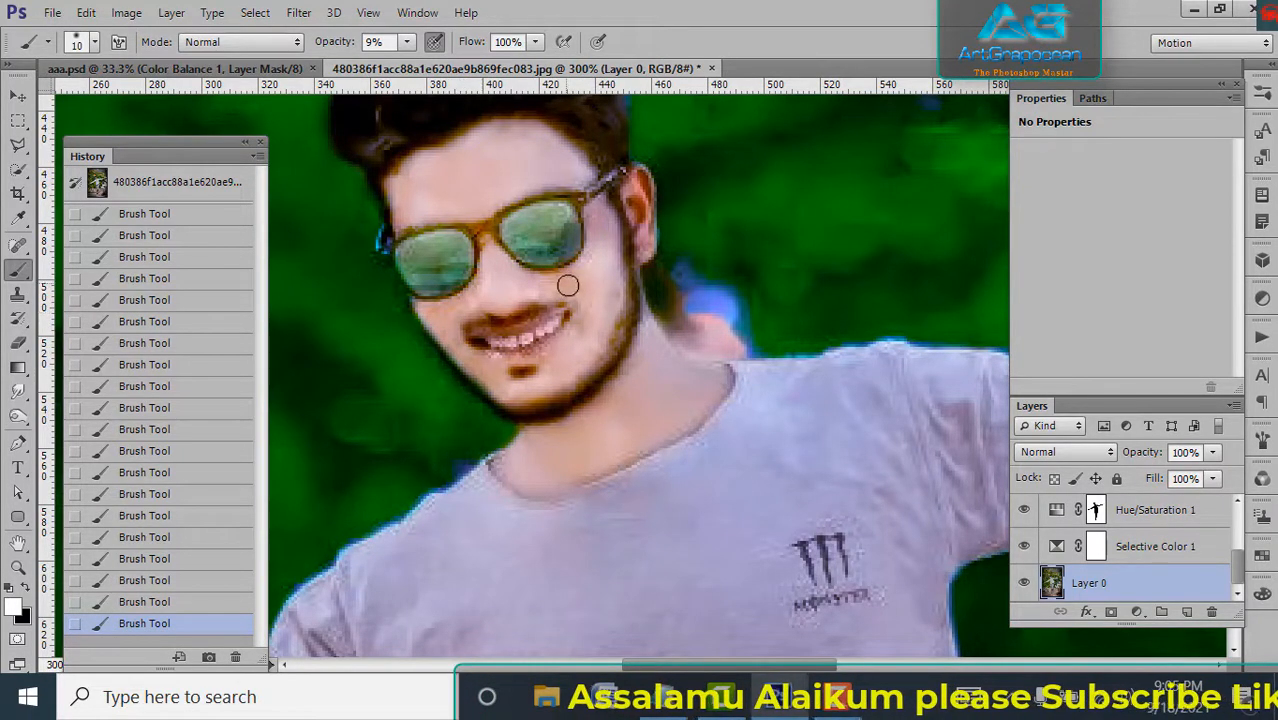
key("bracketleft")
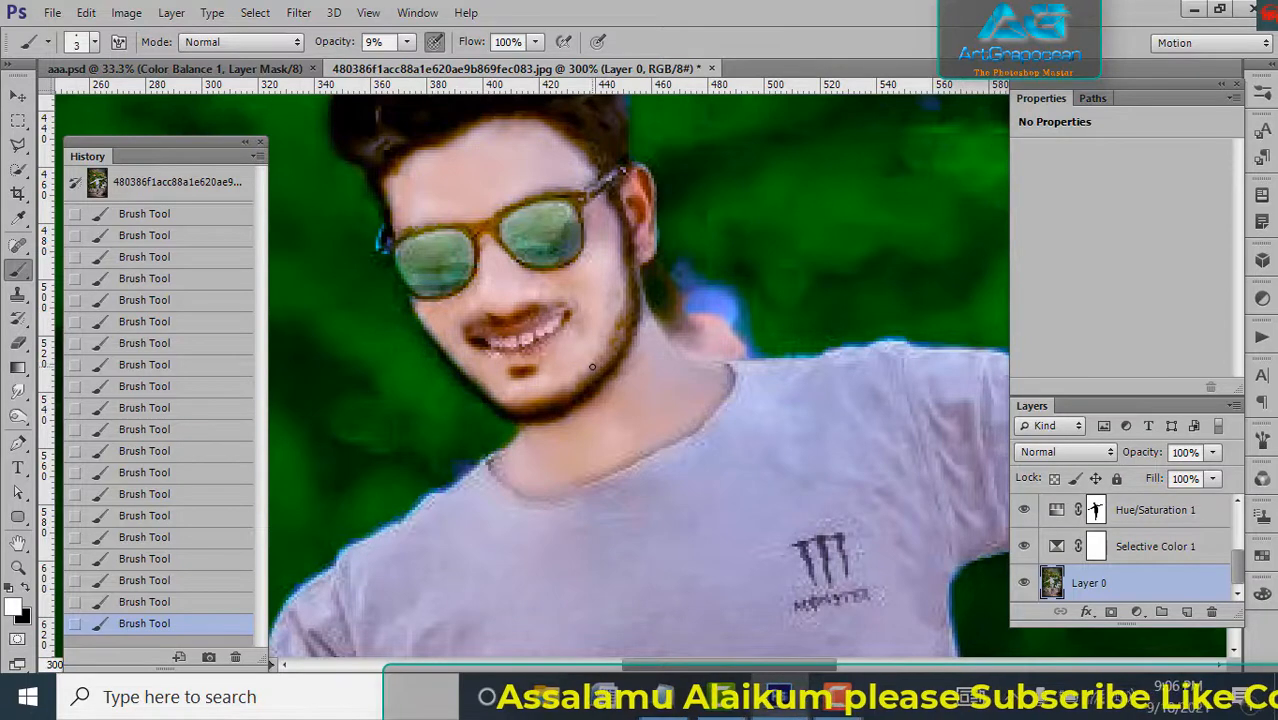
Step: Darken the beard along the cheek and jaw with a size 4 black brush at 23% opacity
left_click(27, 594)
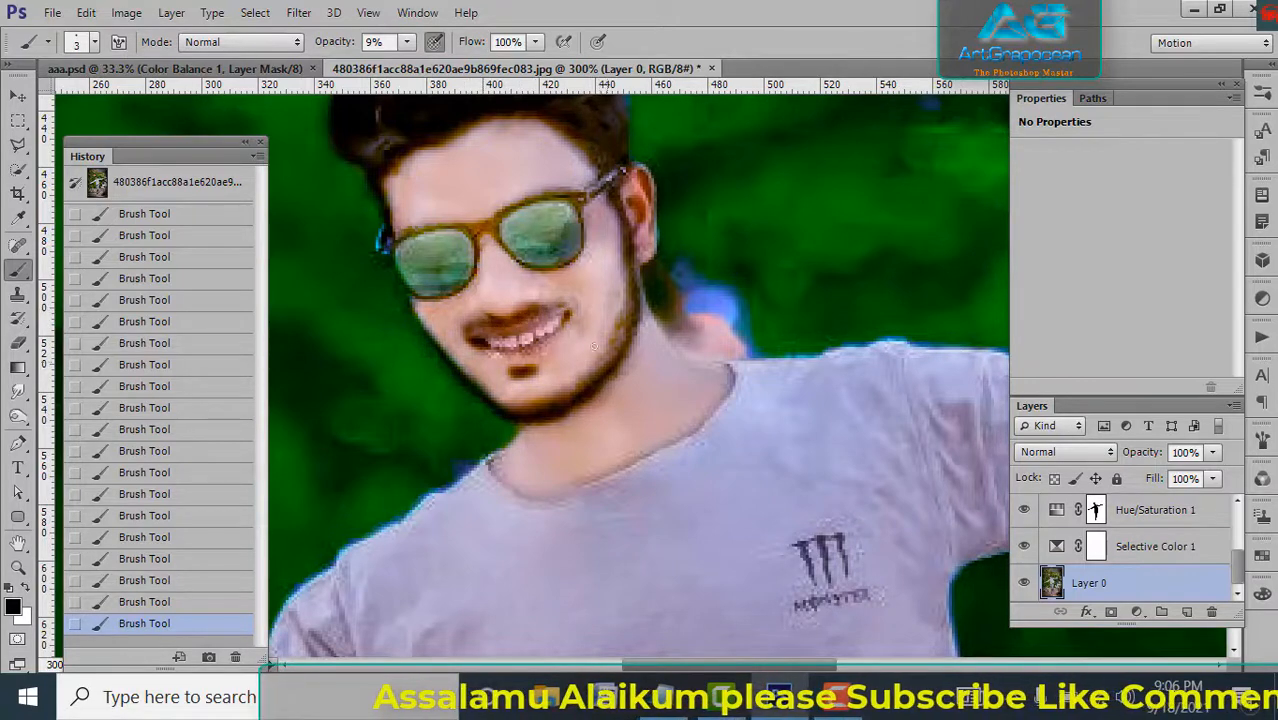
left_click(408, 45)
left_click_drag(405, 63, 422, 62)
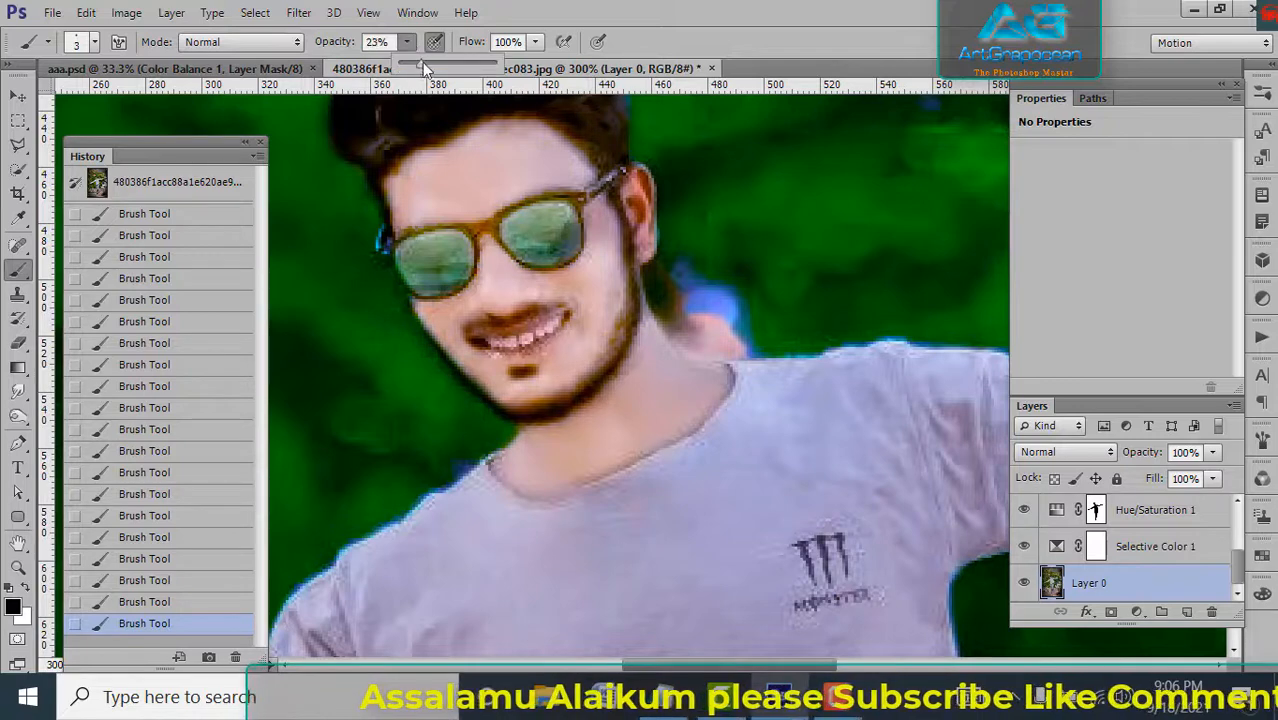
key("bracketright")
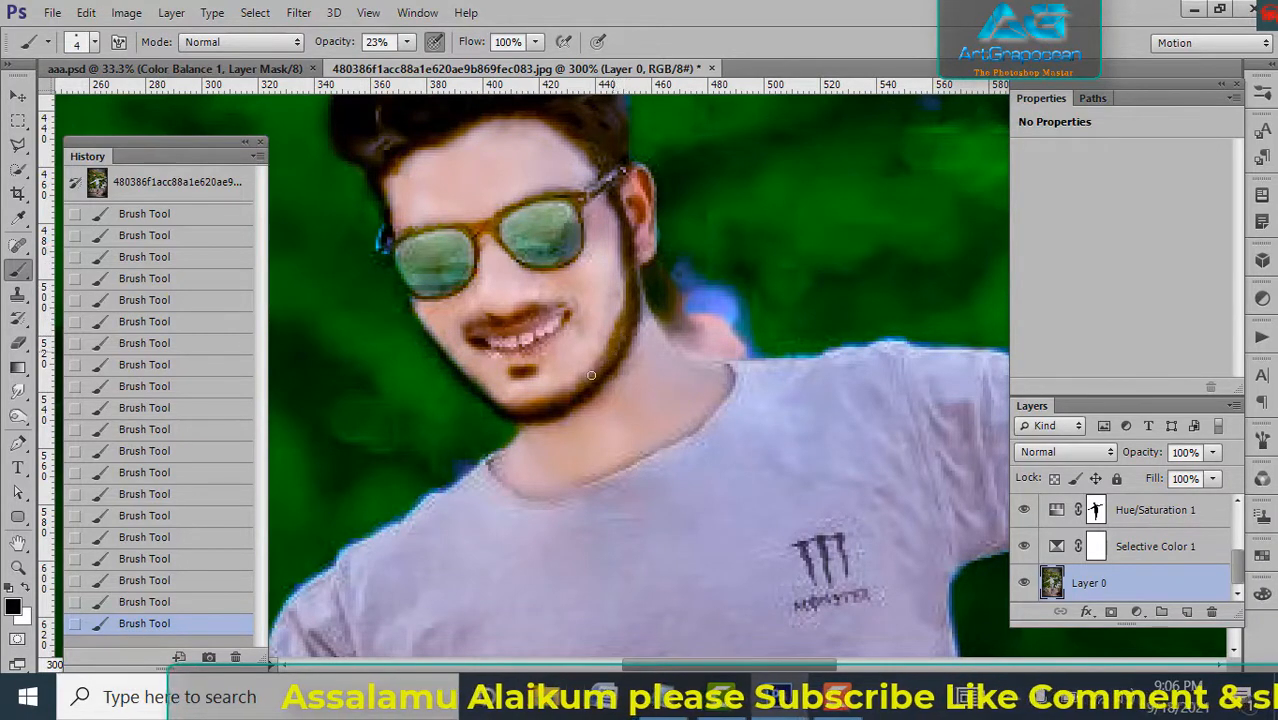
Step: Darken the beard along the lower cheek and jaw with a size 6 black brush at 50% opacity
left_click(408, 42)
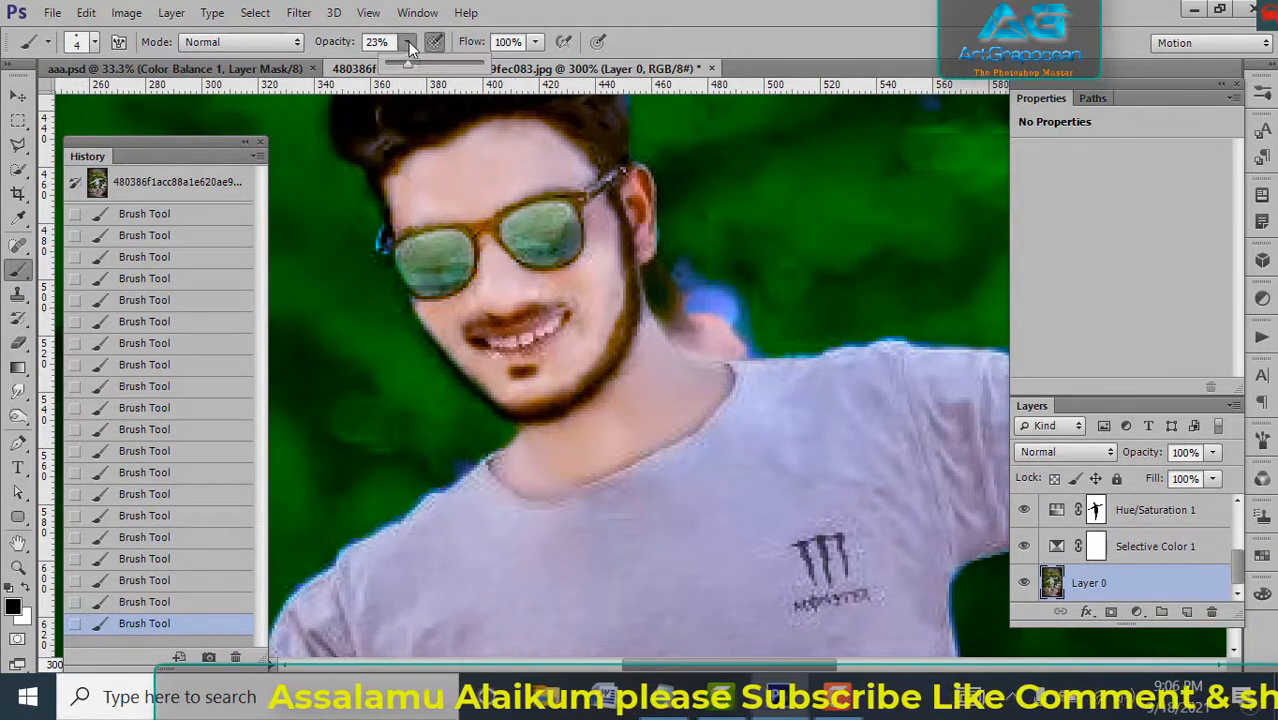
left_click_drag(406, 62, 433, 62)
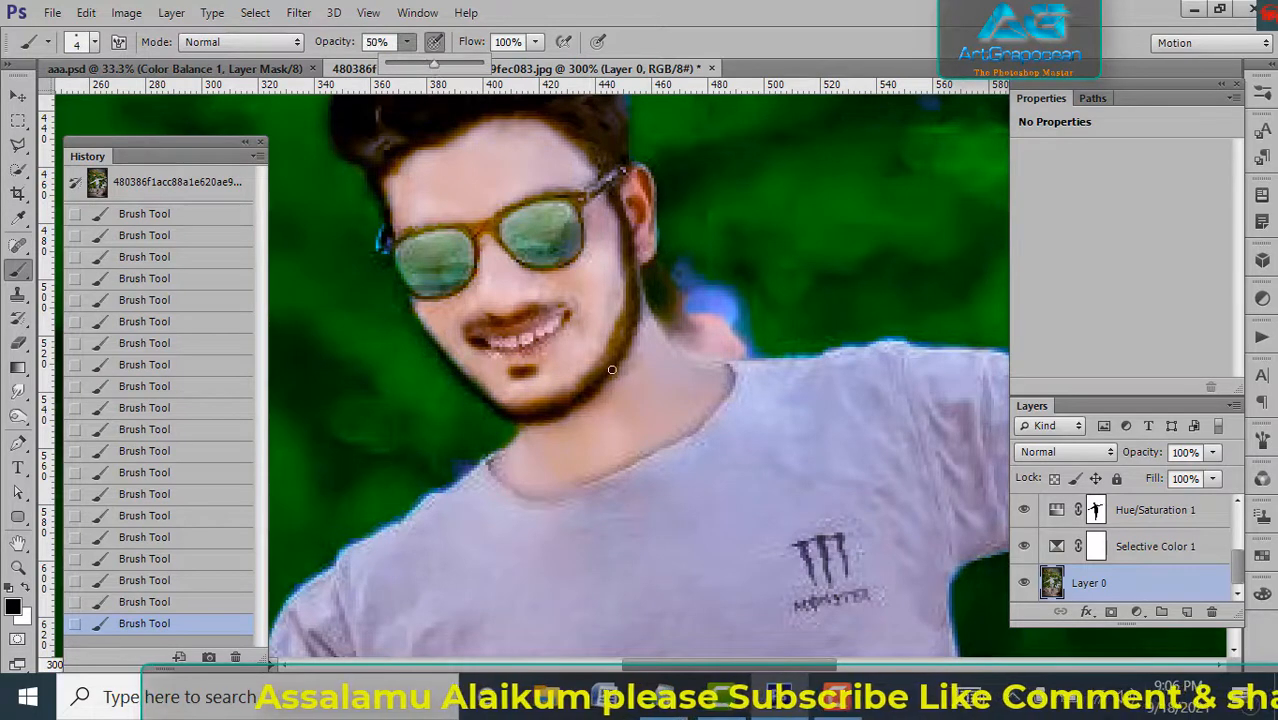
key("bracketright")
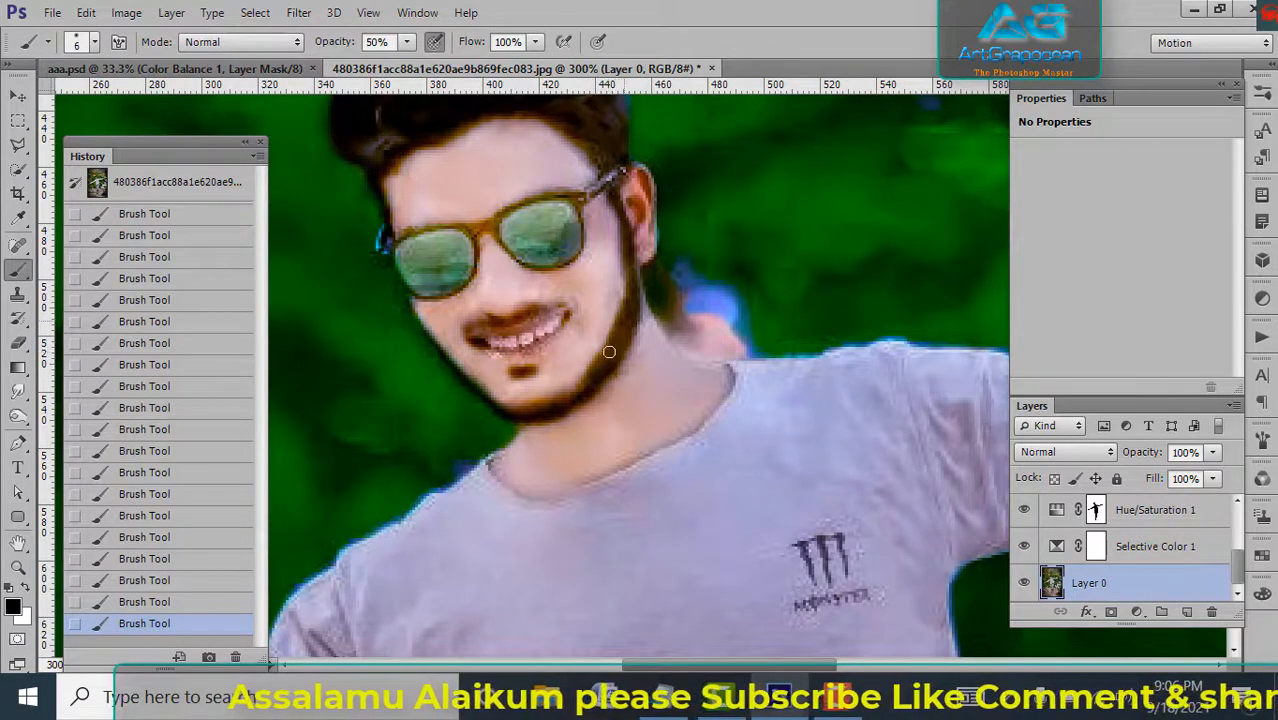
mouse_move(609, 352)
left_mouse_down()
mouse_move(608, 366)
mouse_move(516, 410)
left_mouse_up()
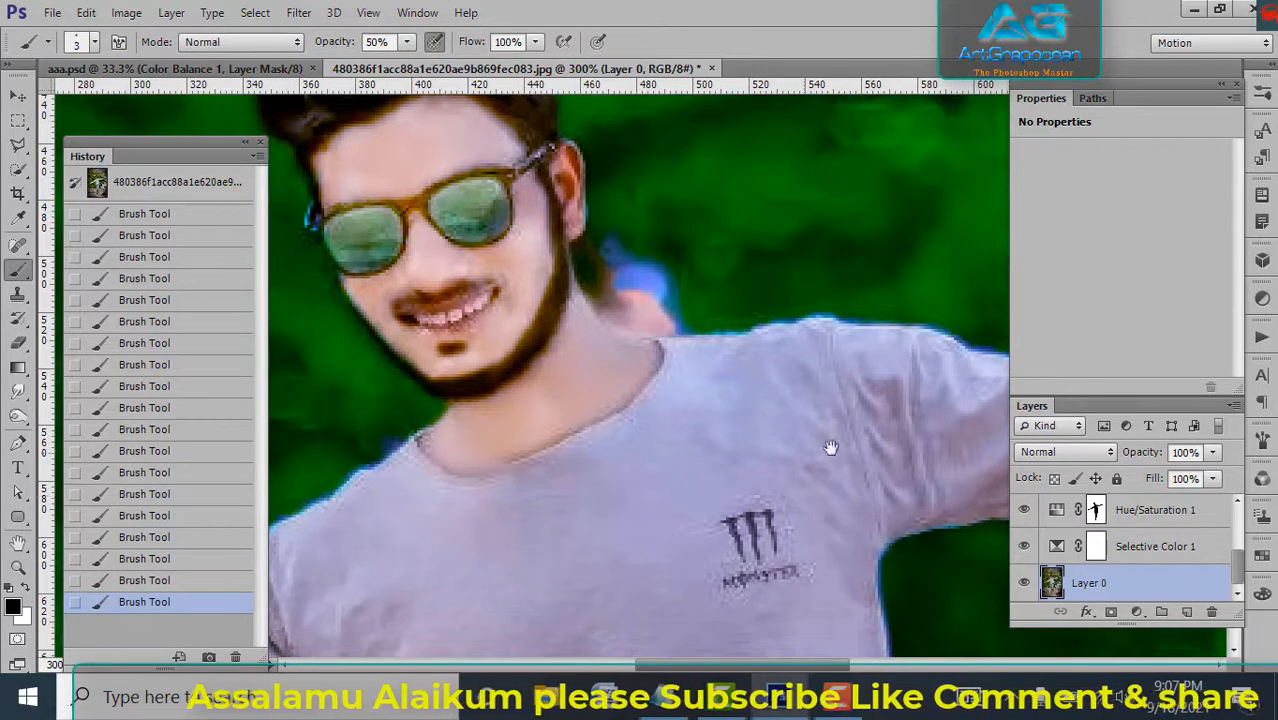
Step: Lighten the orange patches on the hand beside the watch with a size 10 white brush at 19% opacity
left_click_drag(831, 448, 579, 471)
left_click_drag(799, 448, 525, 533)
key("bracketleft")
key("bracketleft")
key("x")
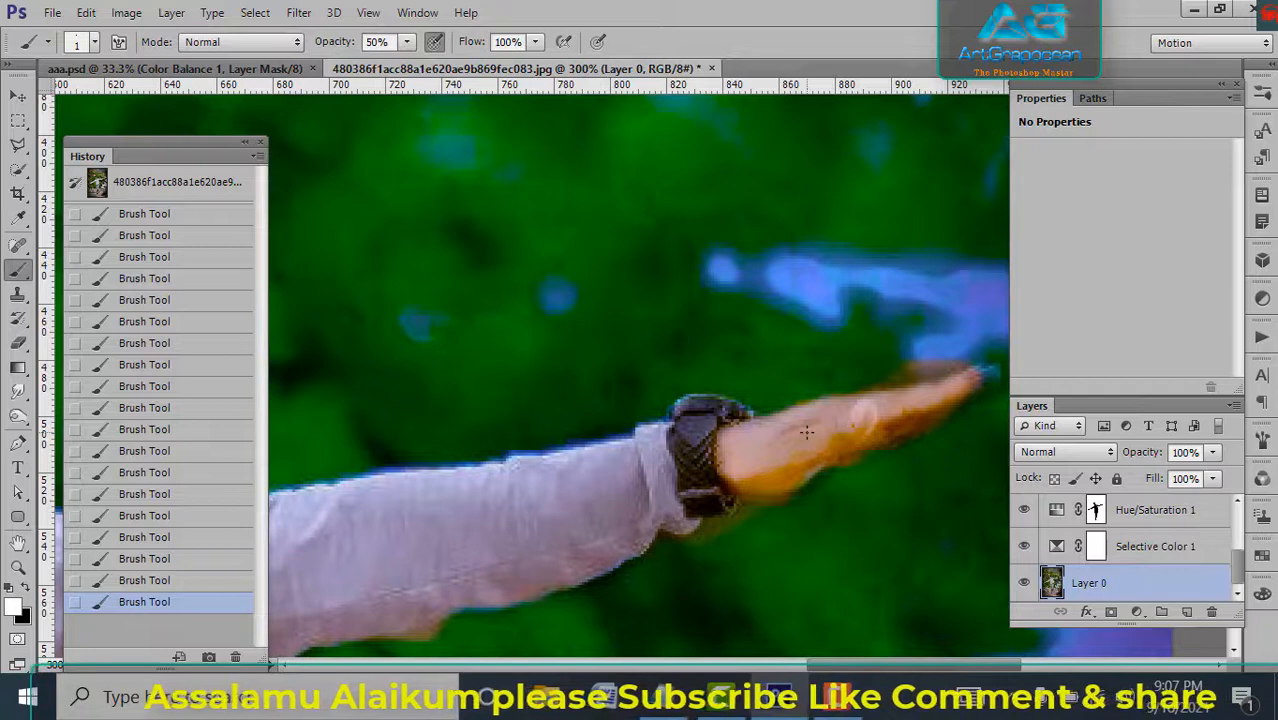
key("bracketright")
key("bracketright")
key("bracketright")
key("bracketright")
key("bracketright")
key("bracketright")
key("bracketright")
key("bracketright")
key("bracketright")
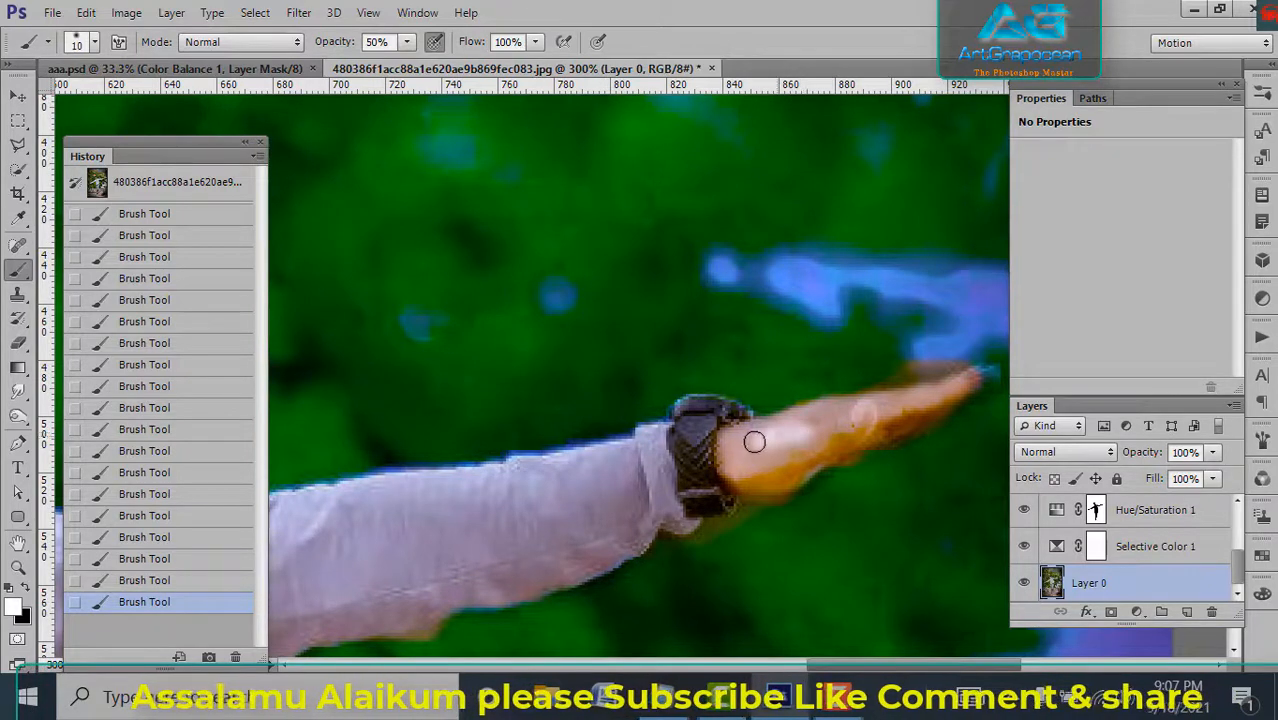
mouse_move(754, 441)
left_mouse_down()
mouse_move(725, 440)
mouse_move(740, 442)
left_mouse_up()
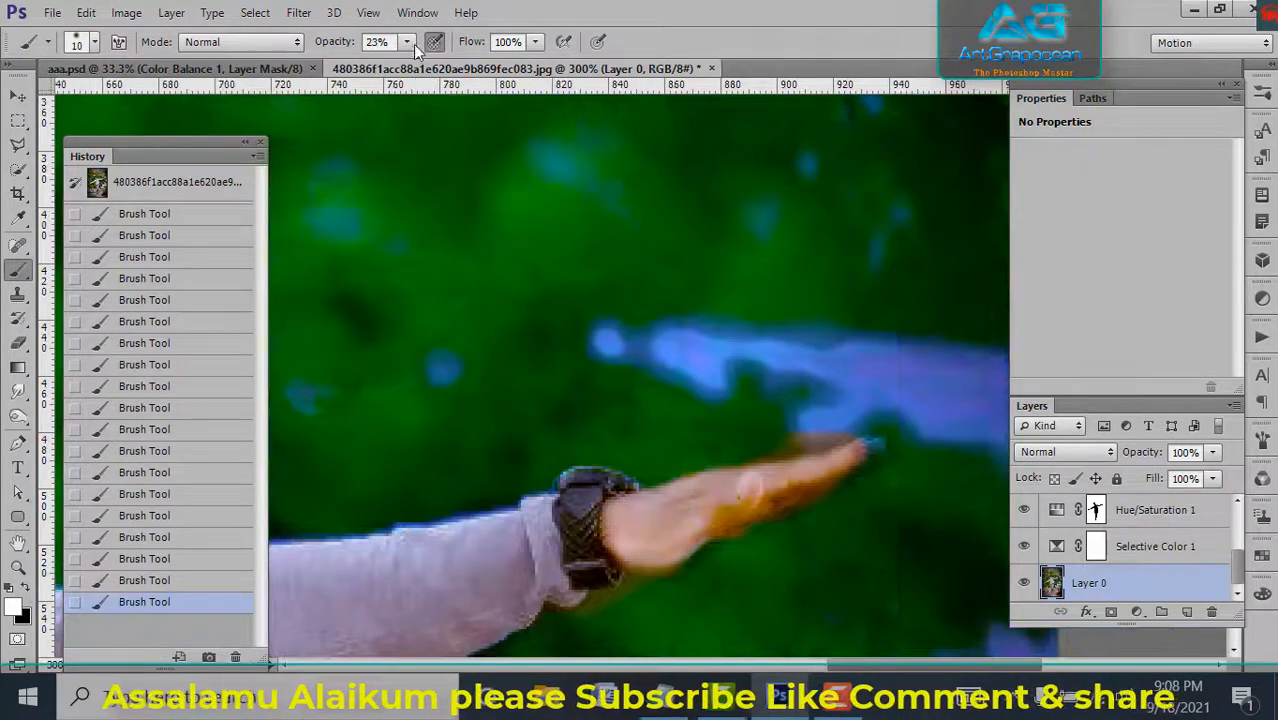
left_click_drag(405, 43, 403, 64)
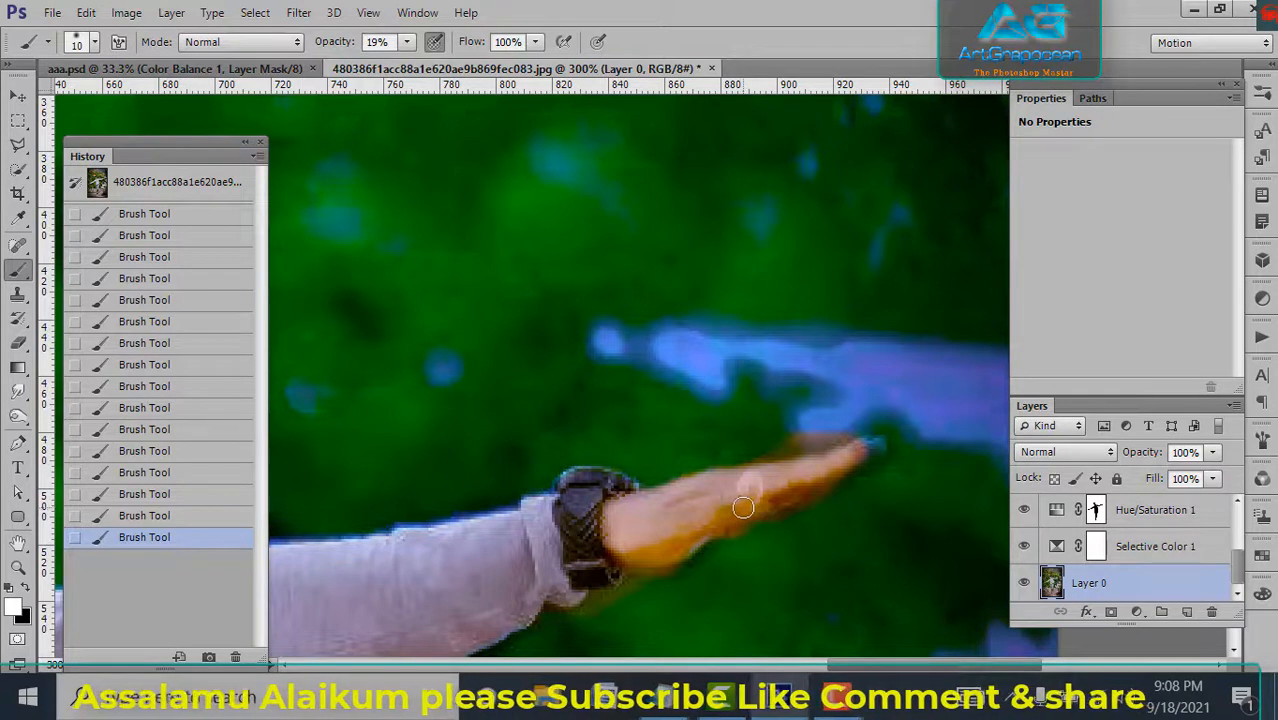
mouse_move(743, 508)
left_mouse_down()
mouse_move(624, 547)
mouse_move(668, 552)
mouse_move(684, 520)
left_mouse_up()
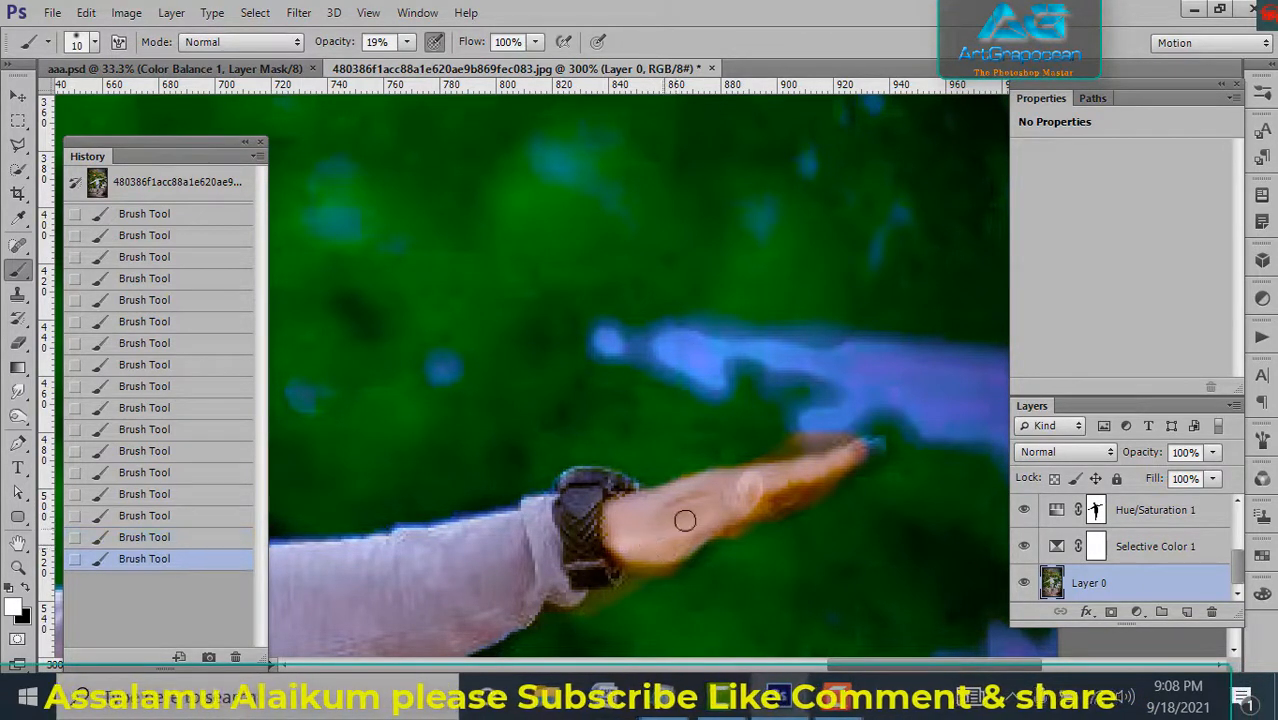
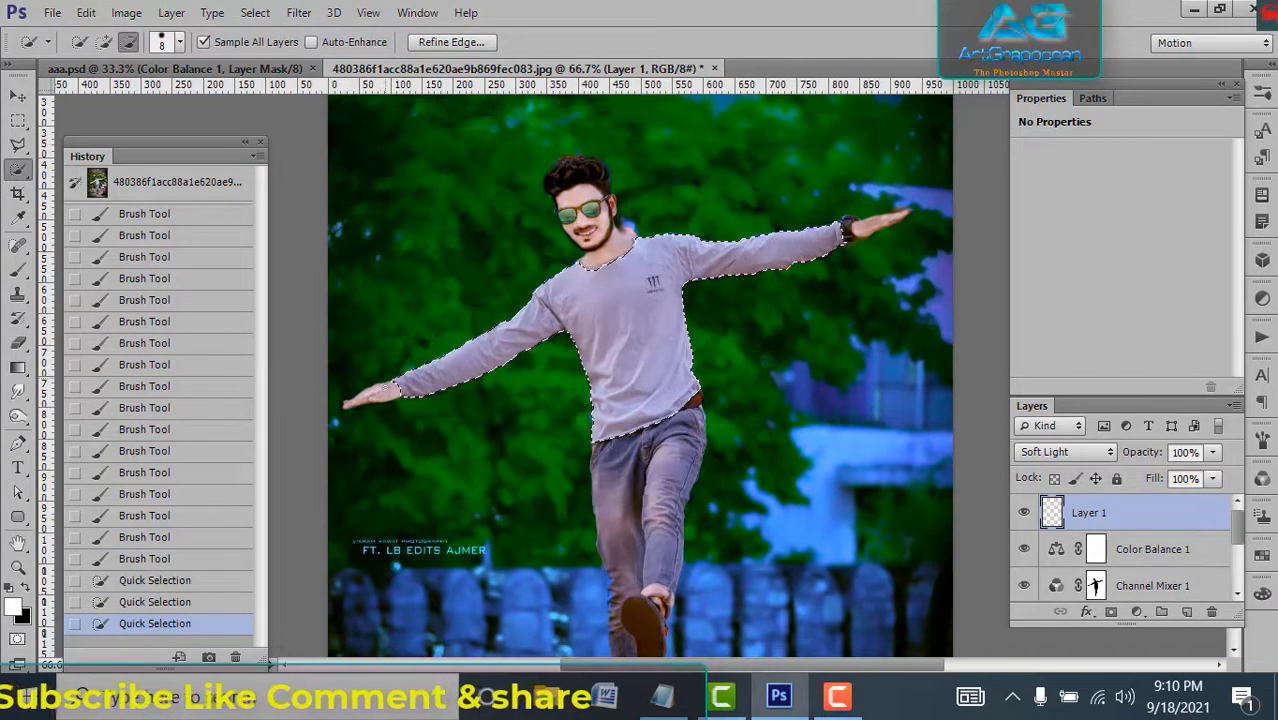
Step: Refine the shirt selection by subtracting the spill at the bare hand's cuff and adding the missing area at the collar
left_click(392, 388)
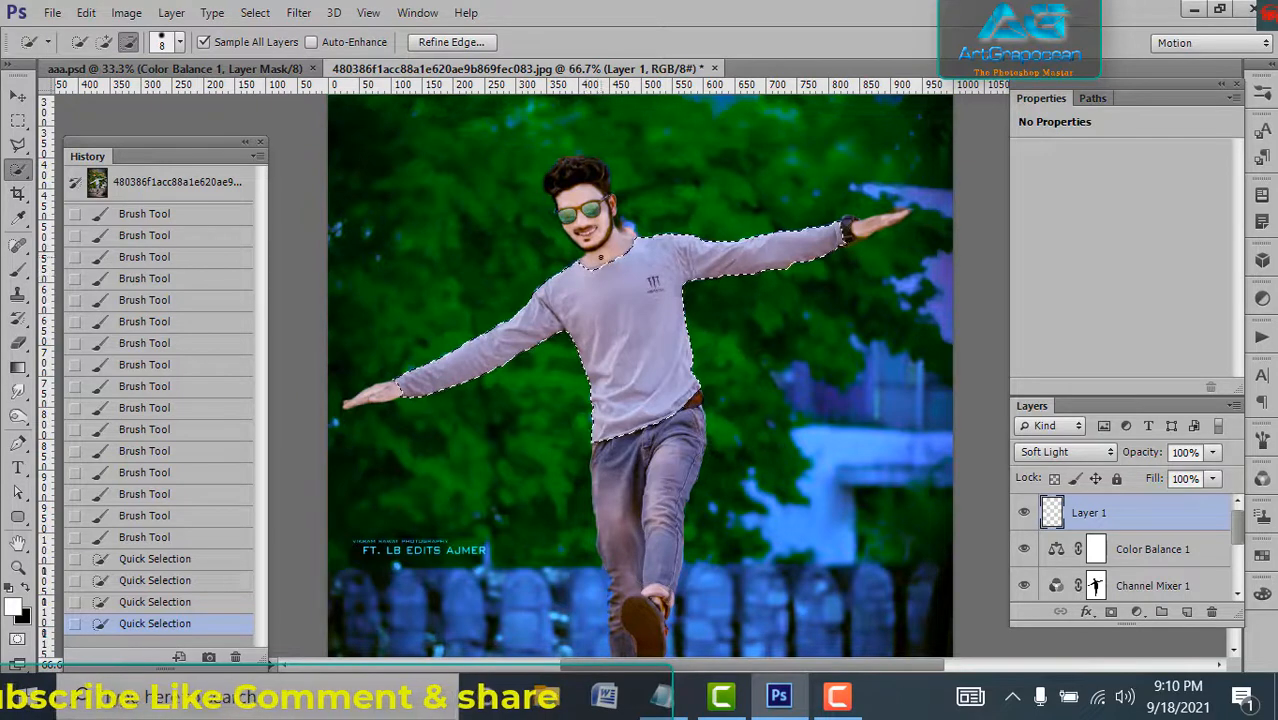
left_click(105, 44)
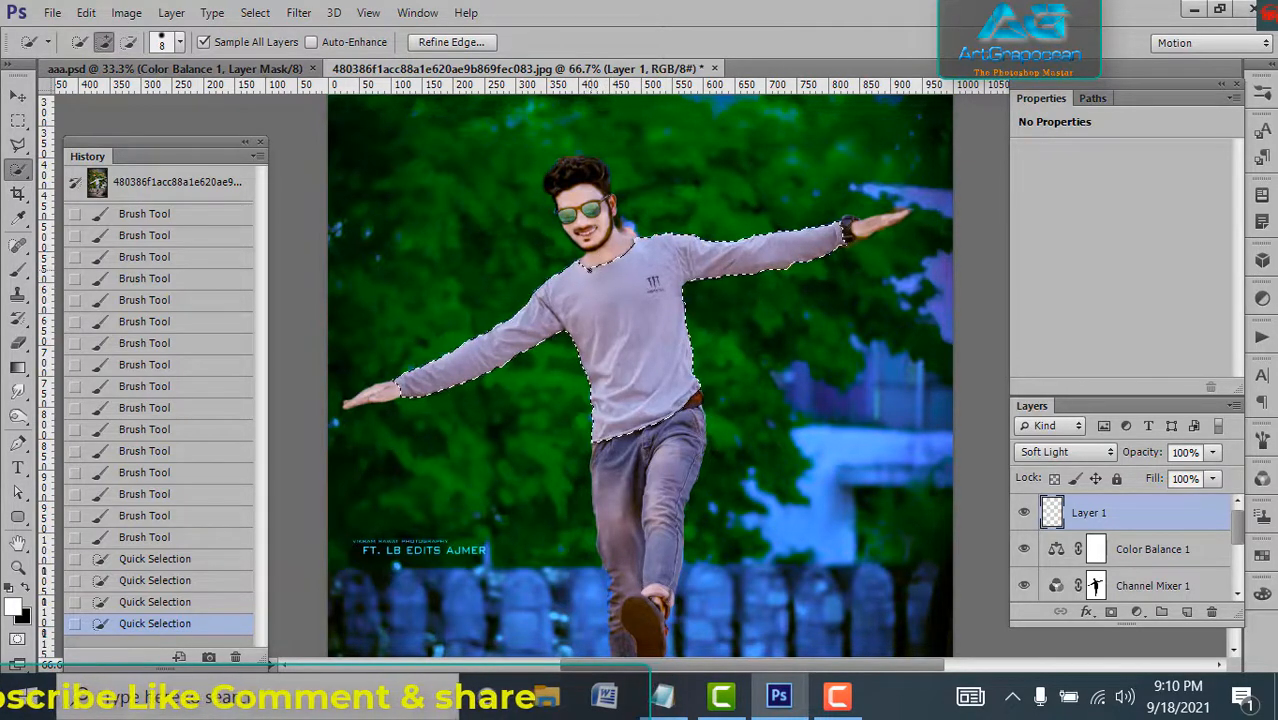
left_click(590, 268)
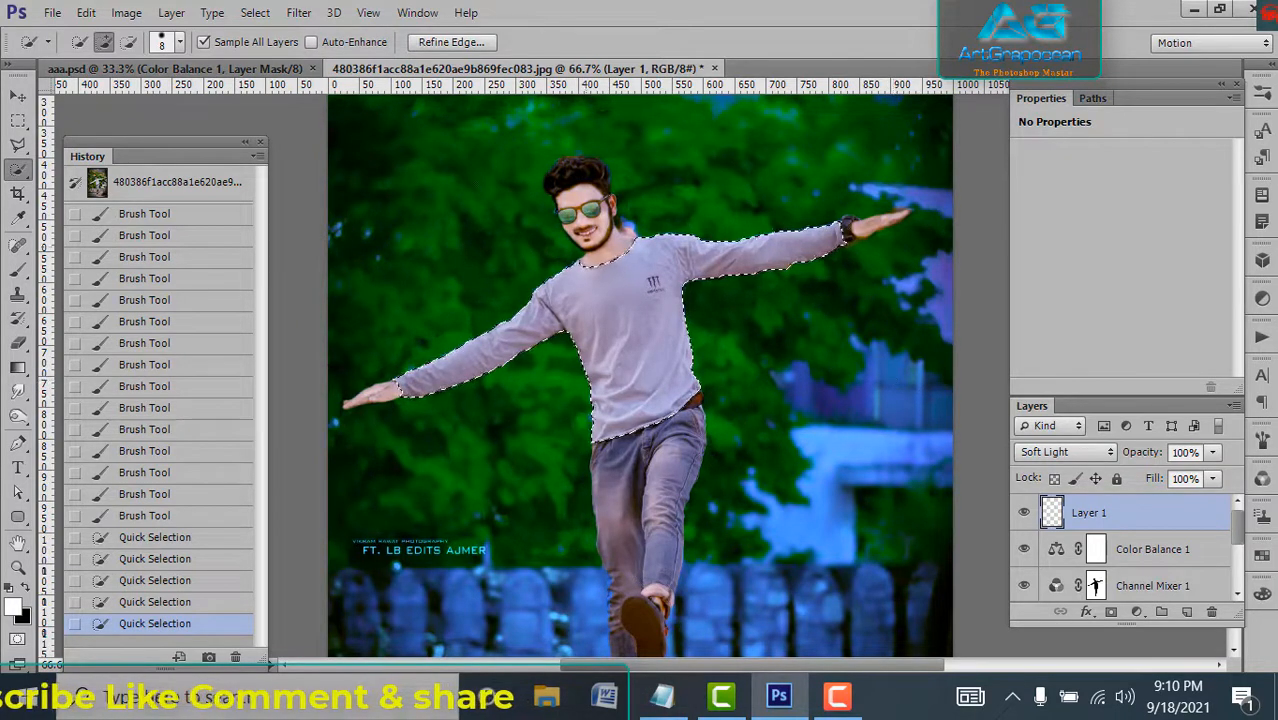
Step: Invert the shirt selection and invert it back again
left_click(256, 14)
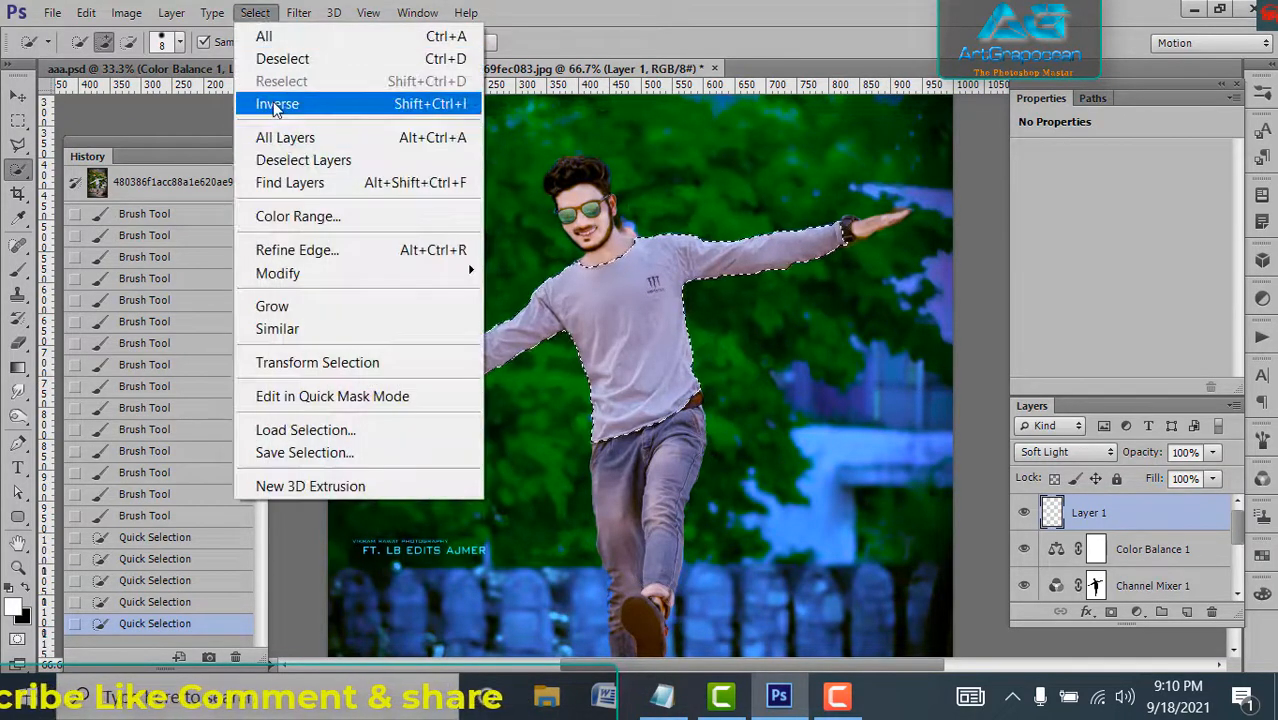
left_click(306, 106)
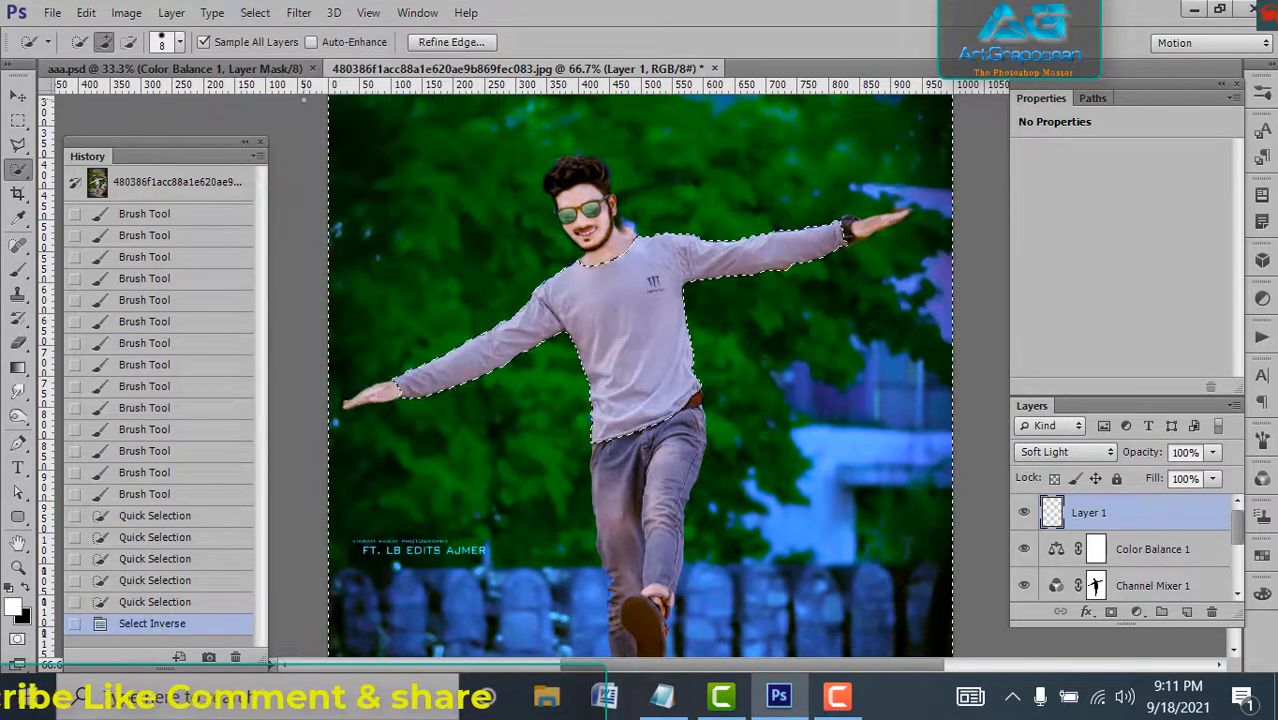
left_click(255, 13)
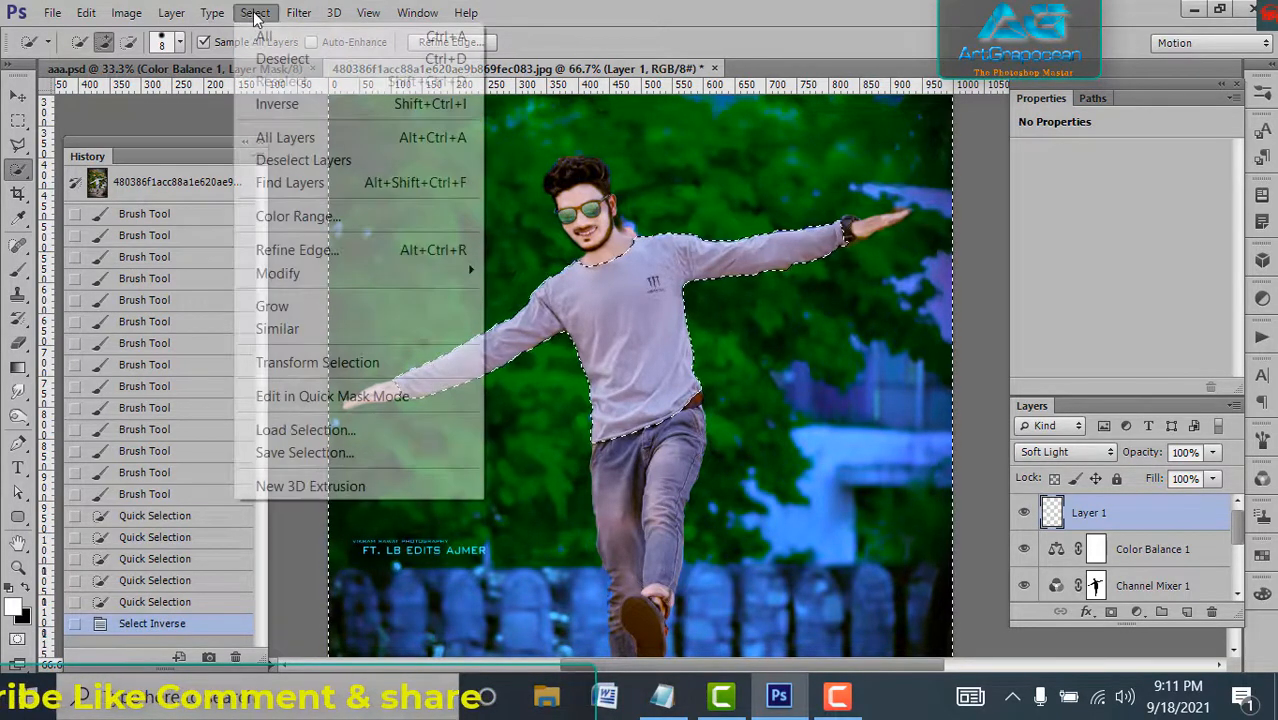
left_click(297, 108)
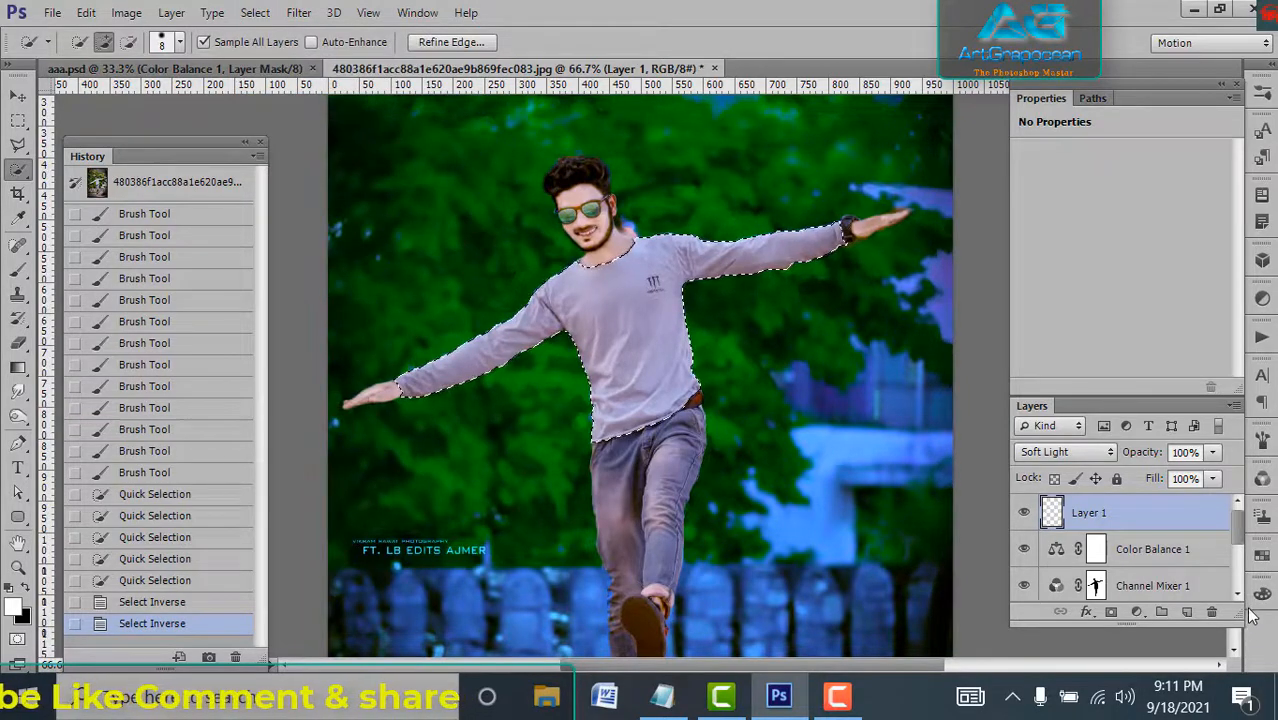
Step: Add a Hue/Saturation adjustment layer for the selected shirt and set its hue to 104
left_click(1137, 613)
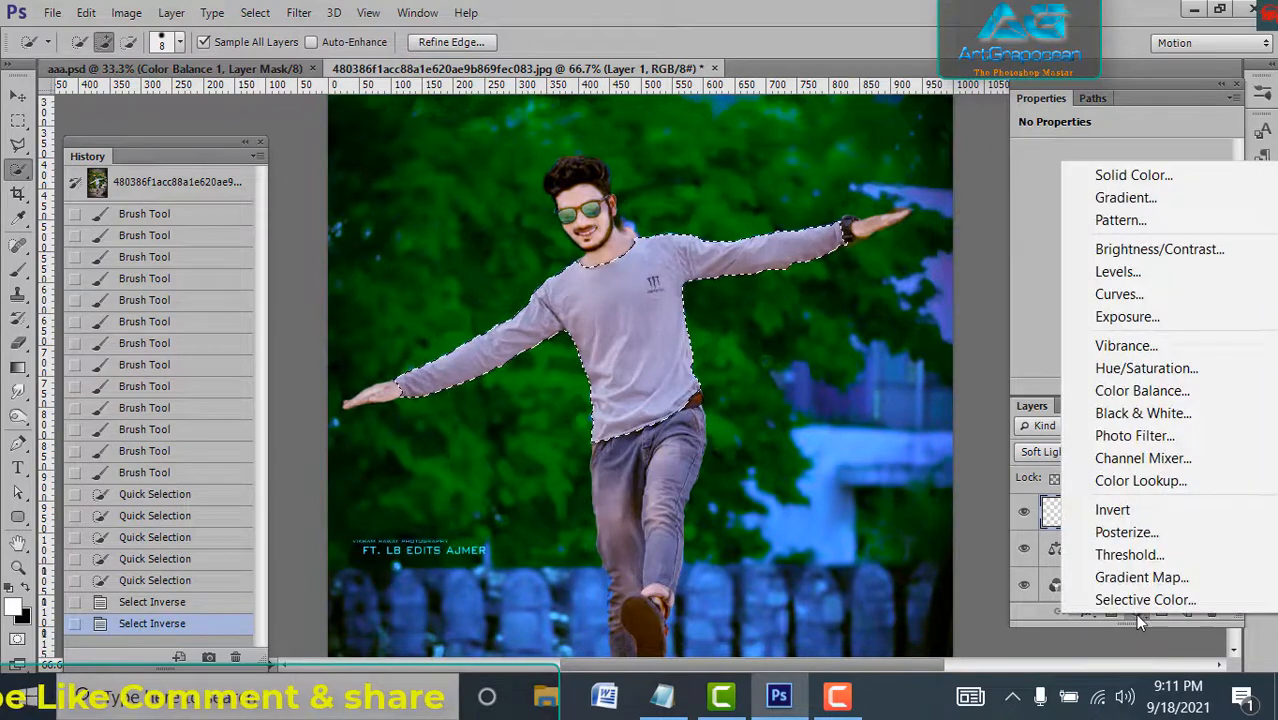
left_click(1166, 368)
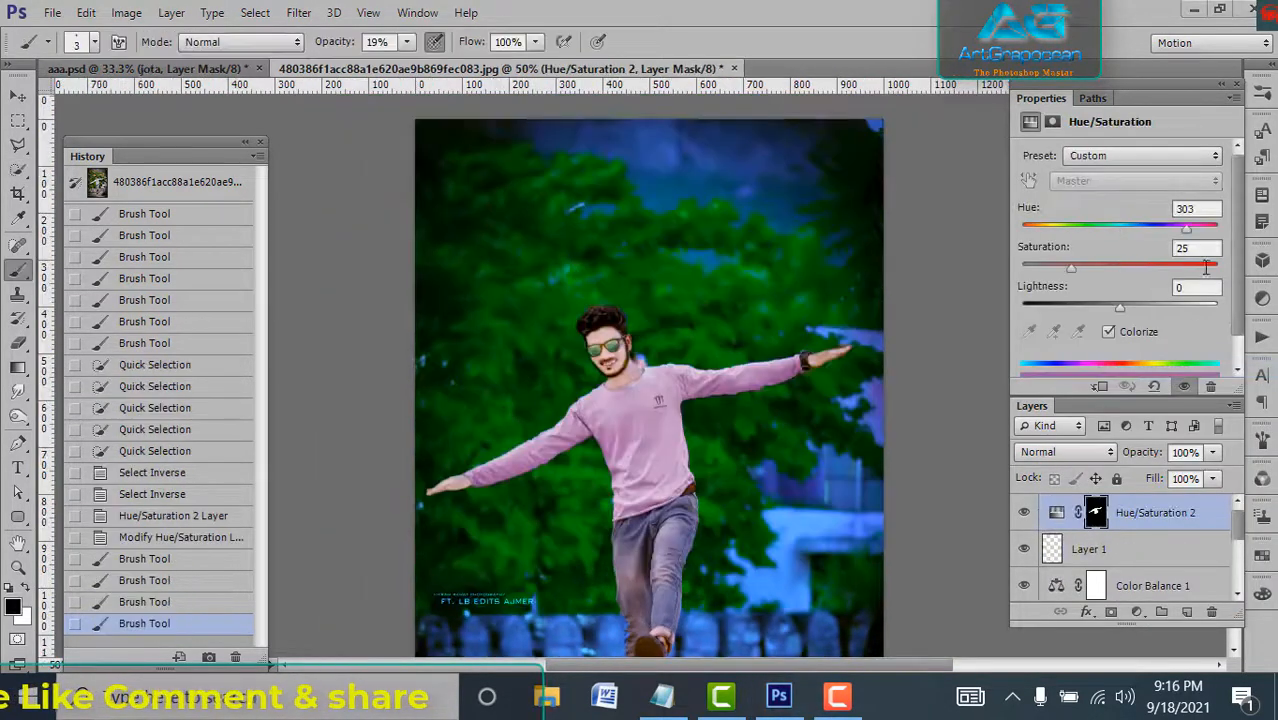
left_click(1202, 208)
left_click(1196, 209)
left_click_drag(1197, 209, 1172, 207)
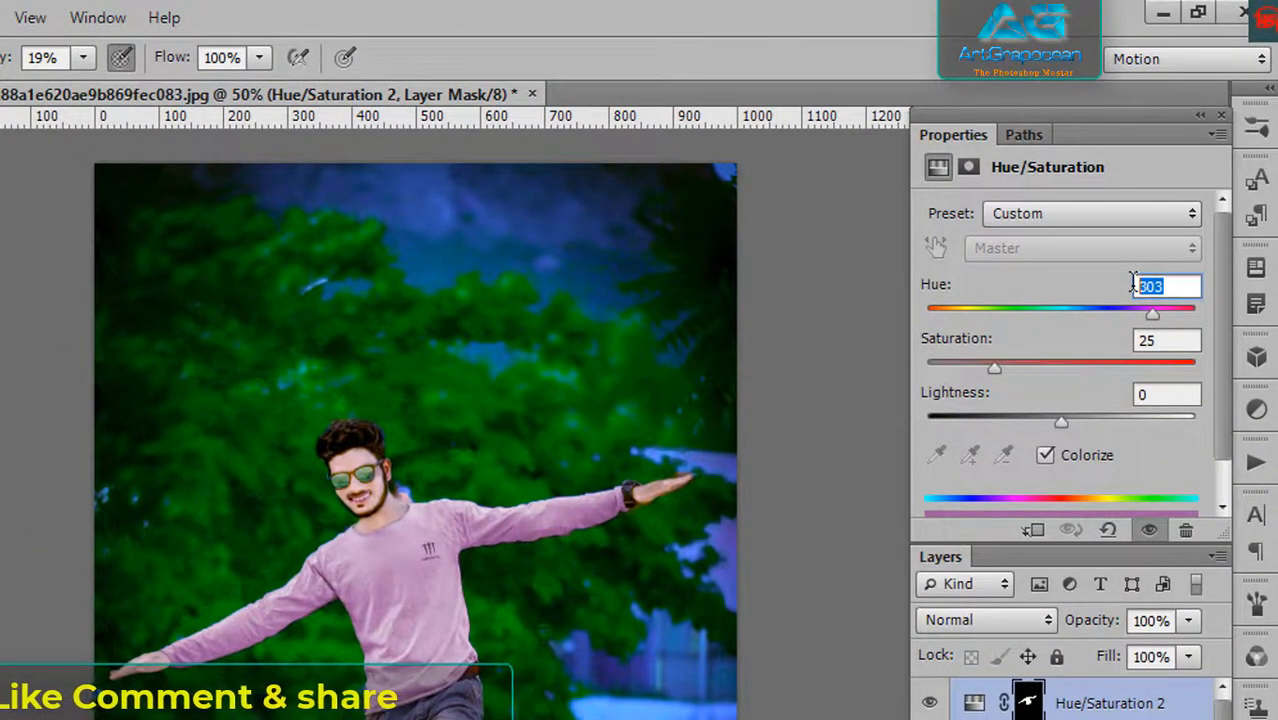
type("1")
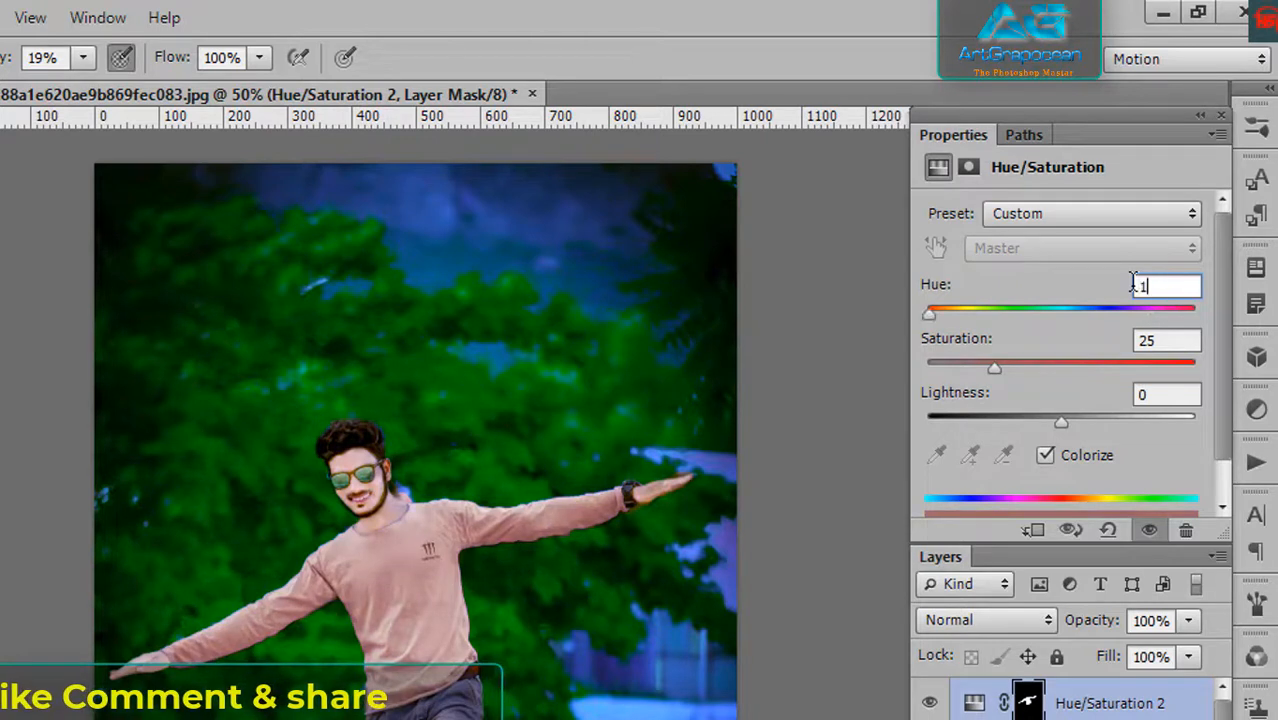
type("04")
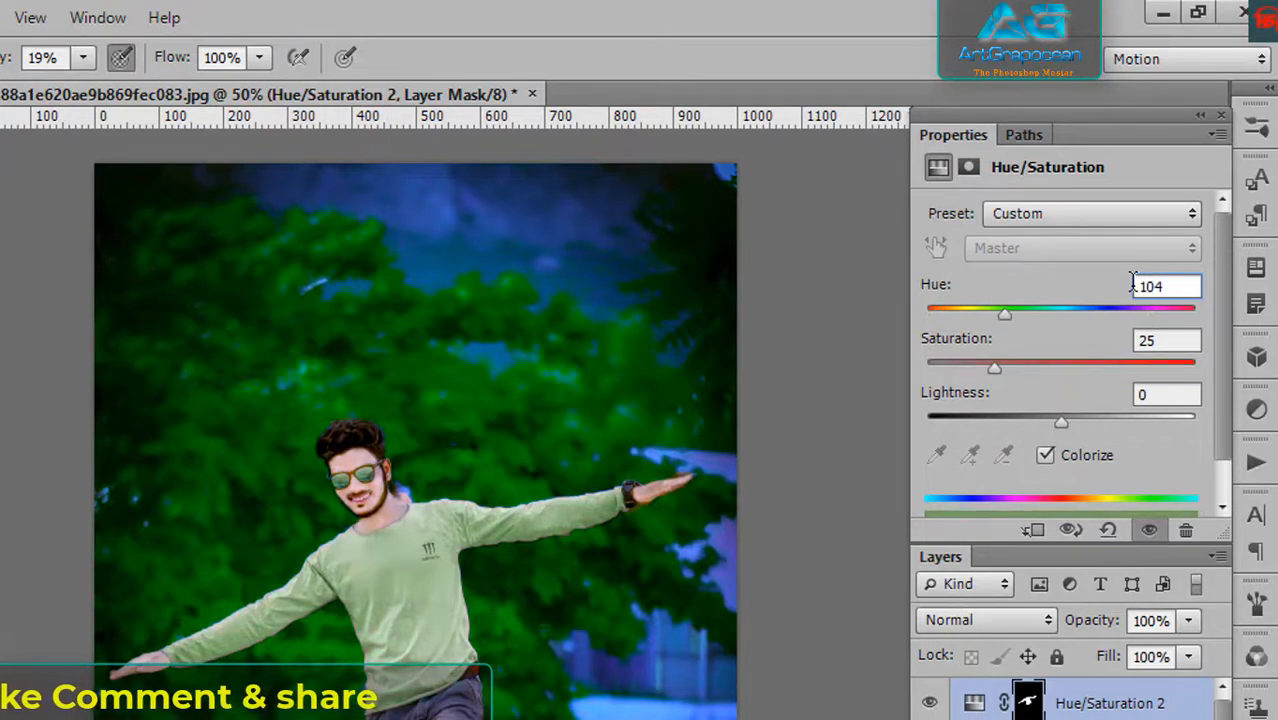
Step: Set the shirt adjustment's saturation to 78 and lightness to -41
left_click_drag(1167, 340, 1140, 340)
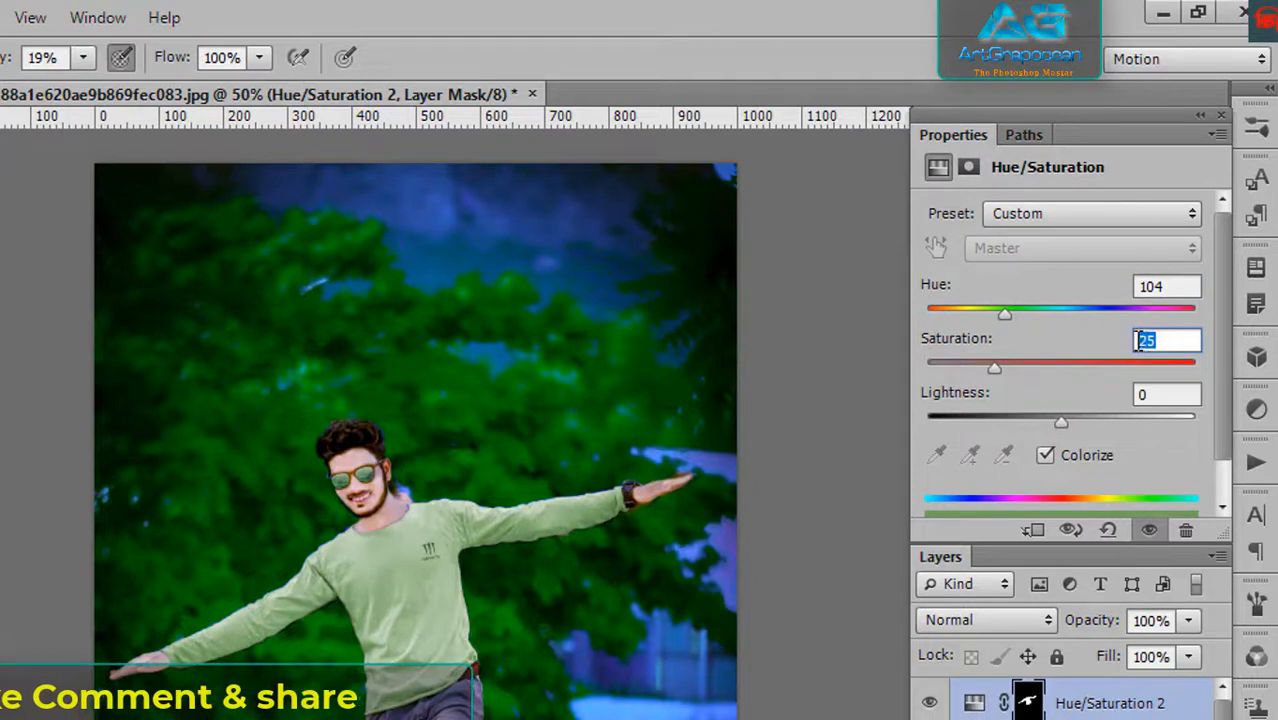
type("7")
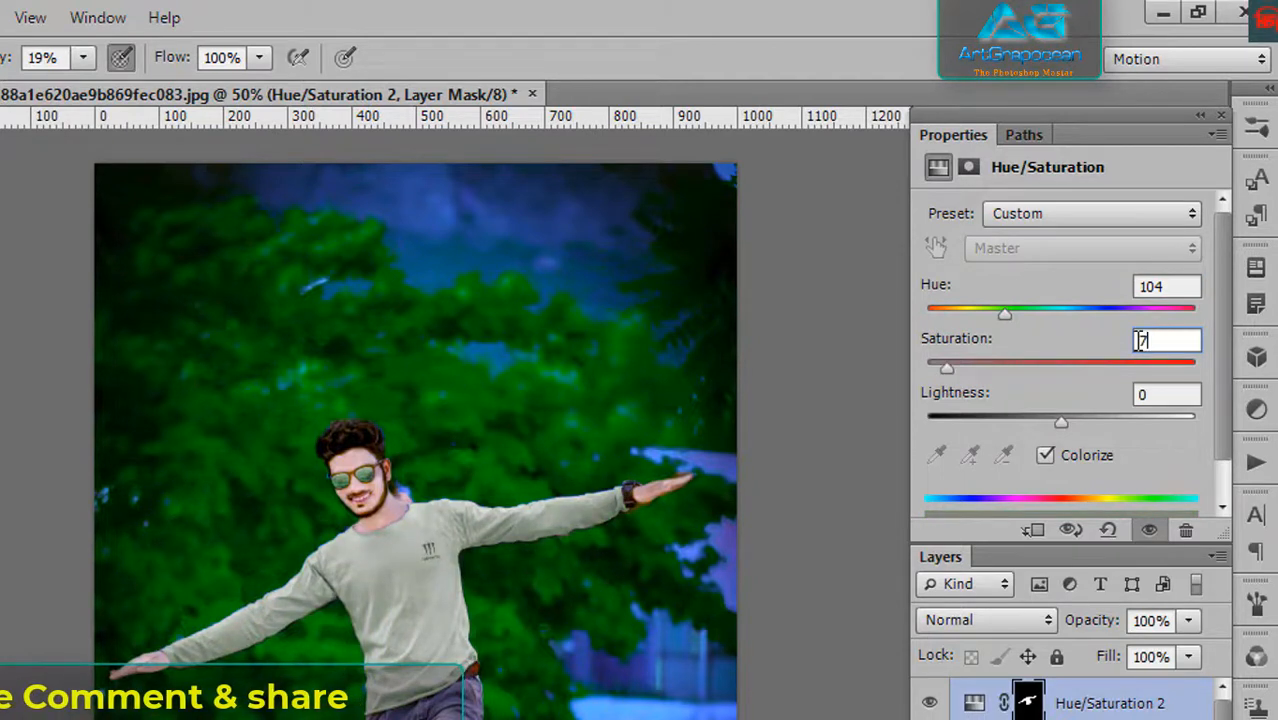
type("5")
key("BackSpace")
type("8")
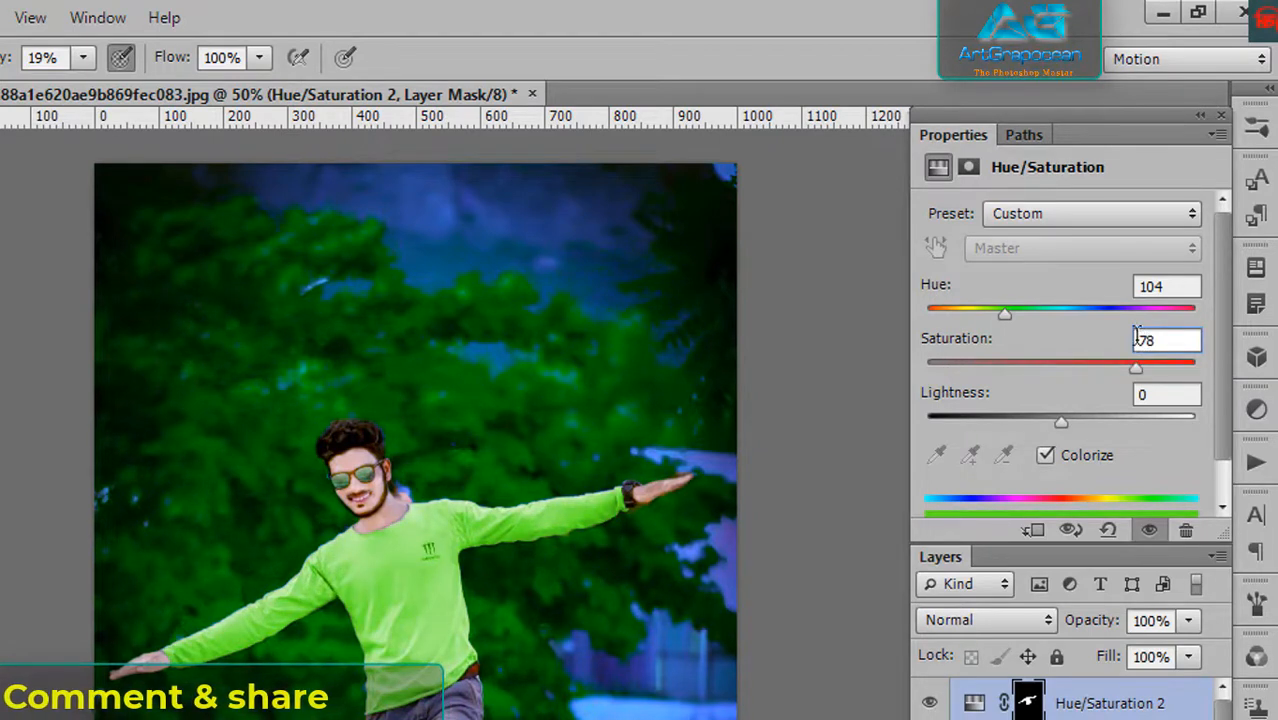
left_click(1146, 394)
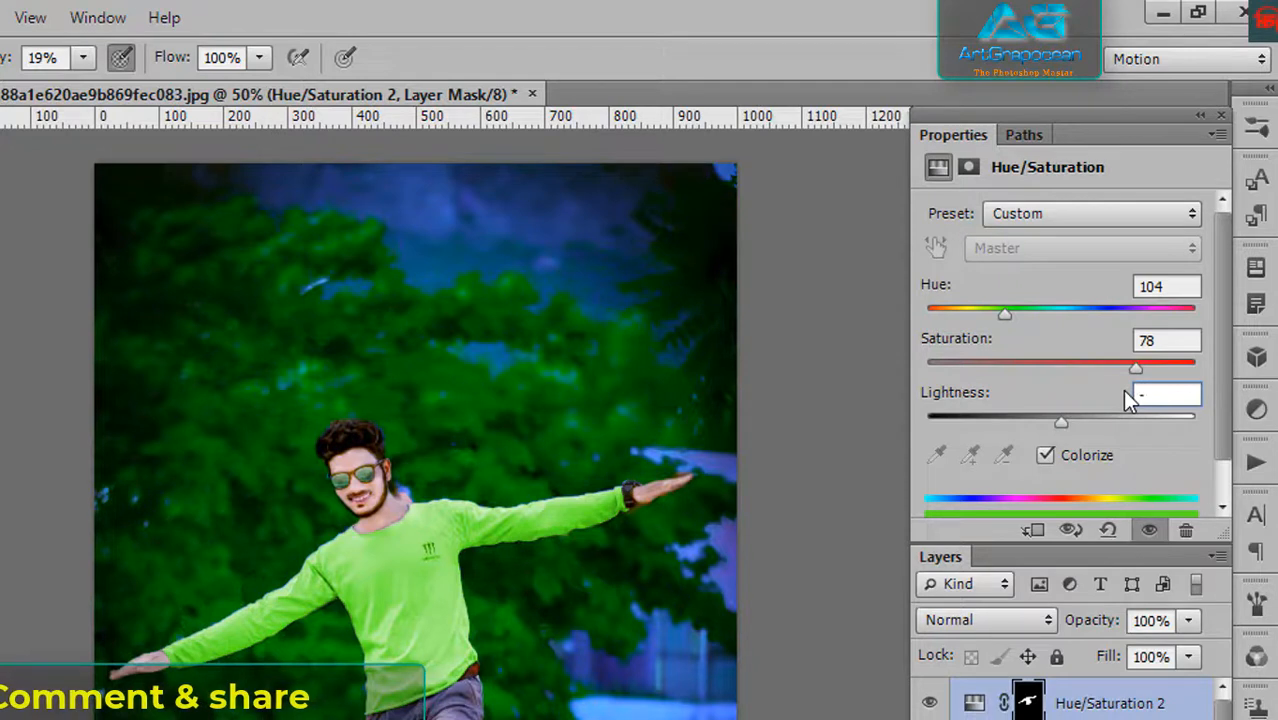
type("-41")
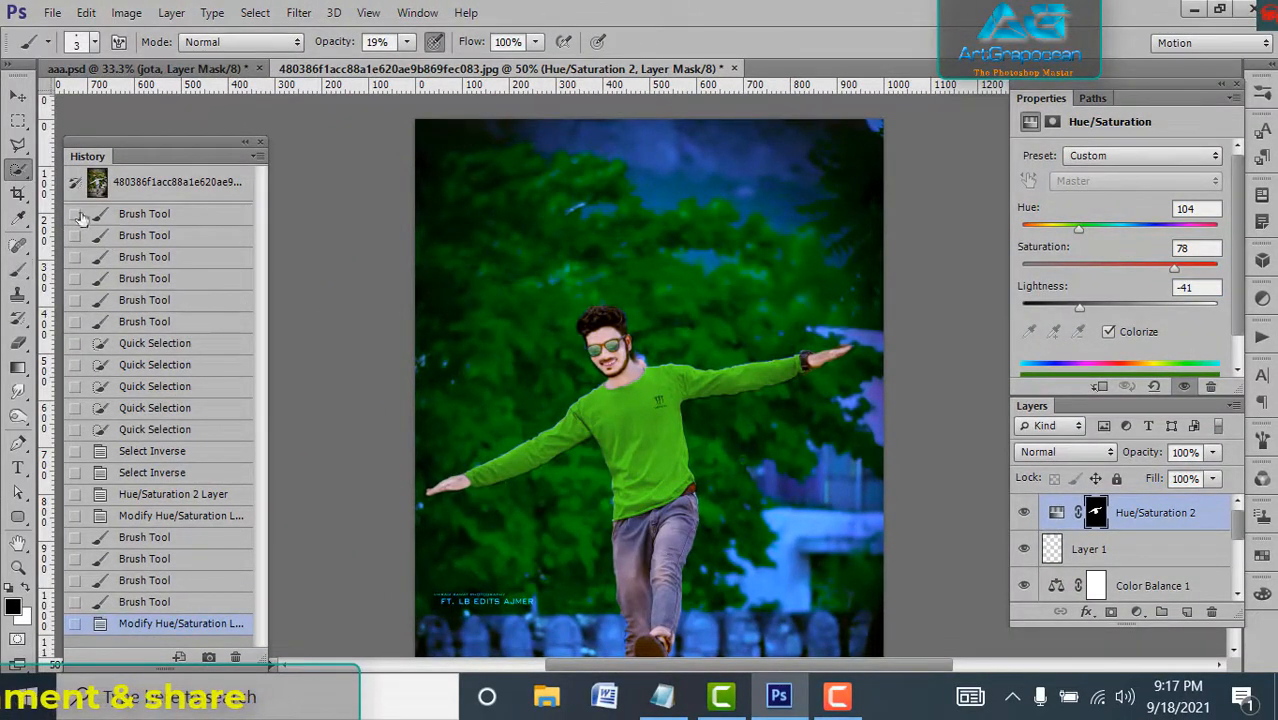
Step: Select the jeans with Quick Selection, subtracting the stray fence area and the raised shoe
left_click(17, 168)
scroll(637, 555, "down", 1)
scroll(637, 555, "down", 2)
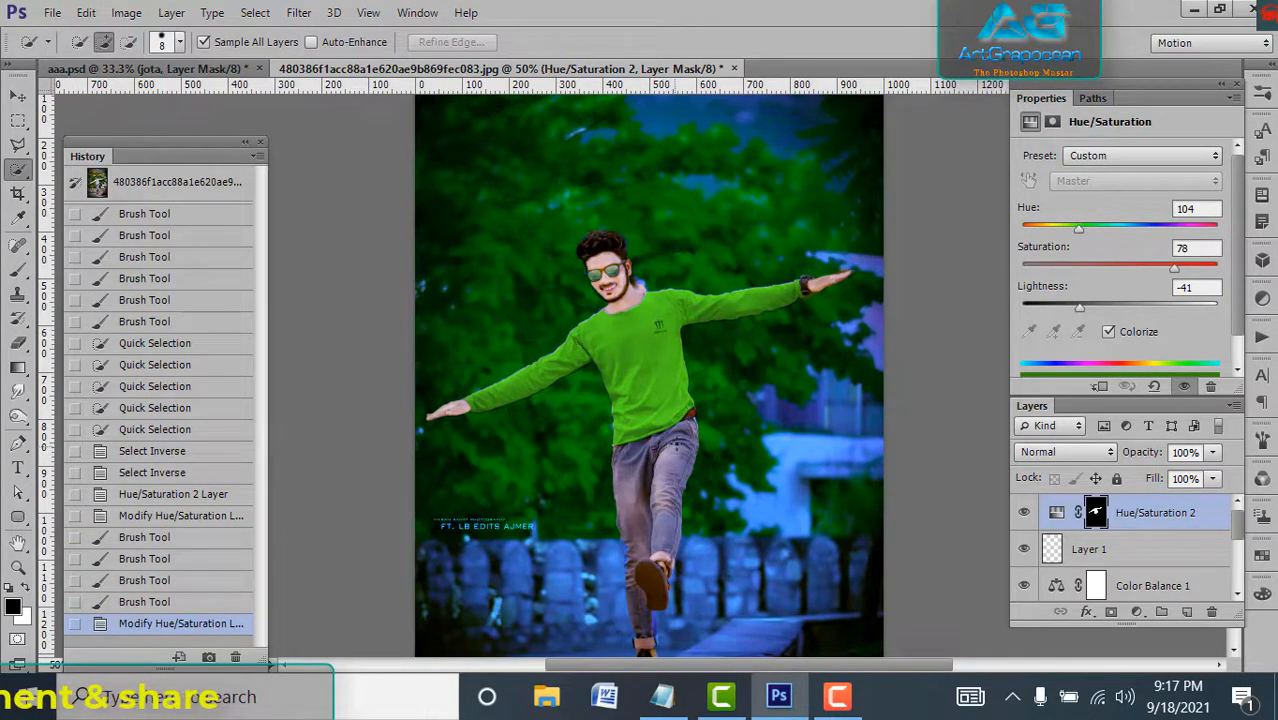
mouse_move(675, 438)
left_mouse_down()
mouse_move(656, 526)
mouse_move(649, 481)
mouse_move(632, 508)
mouse_move(636, 600)
left_mouse_up()
left_click(131, 43)
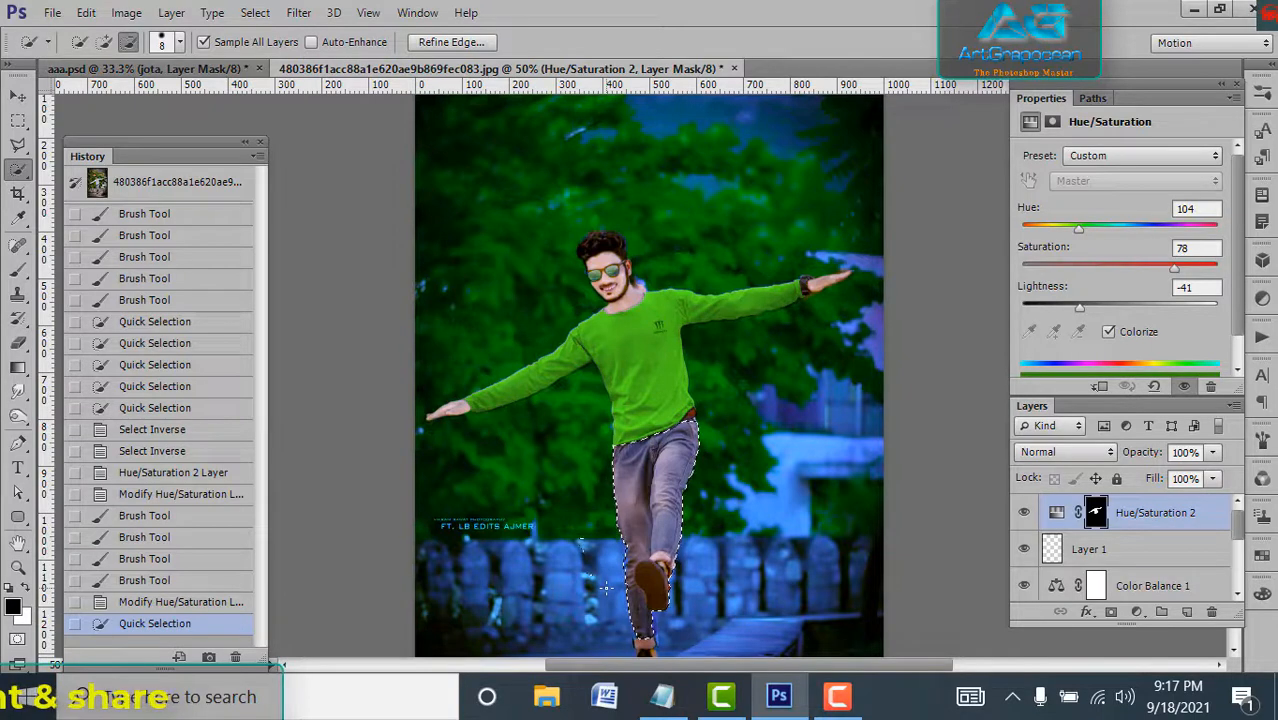
left_click(605, 588)
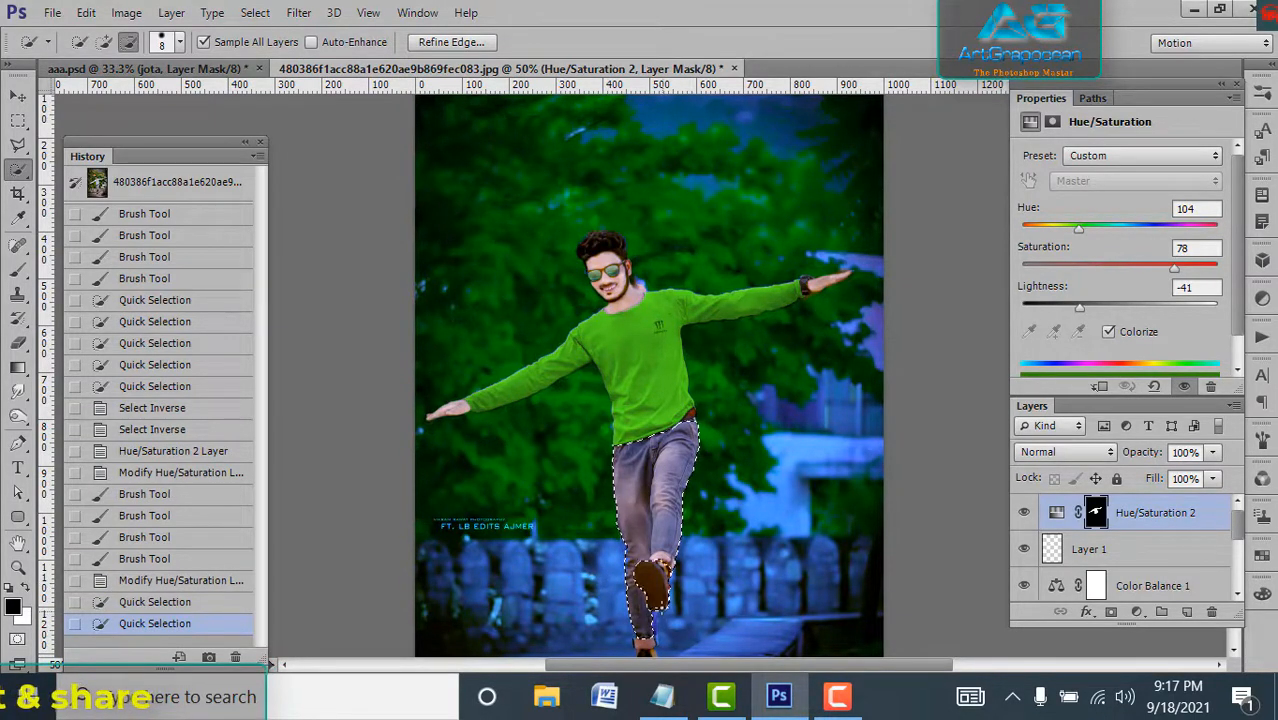
left_click(656, 586)
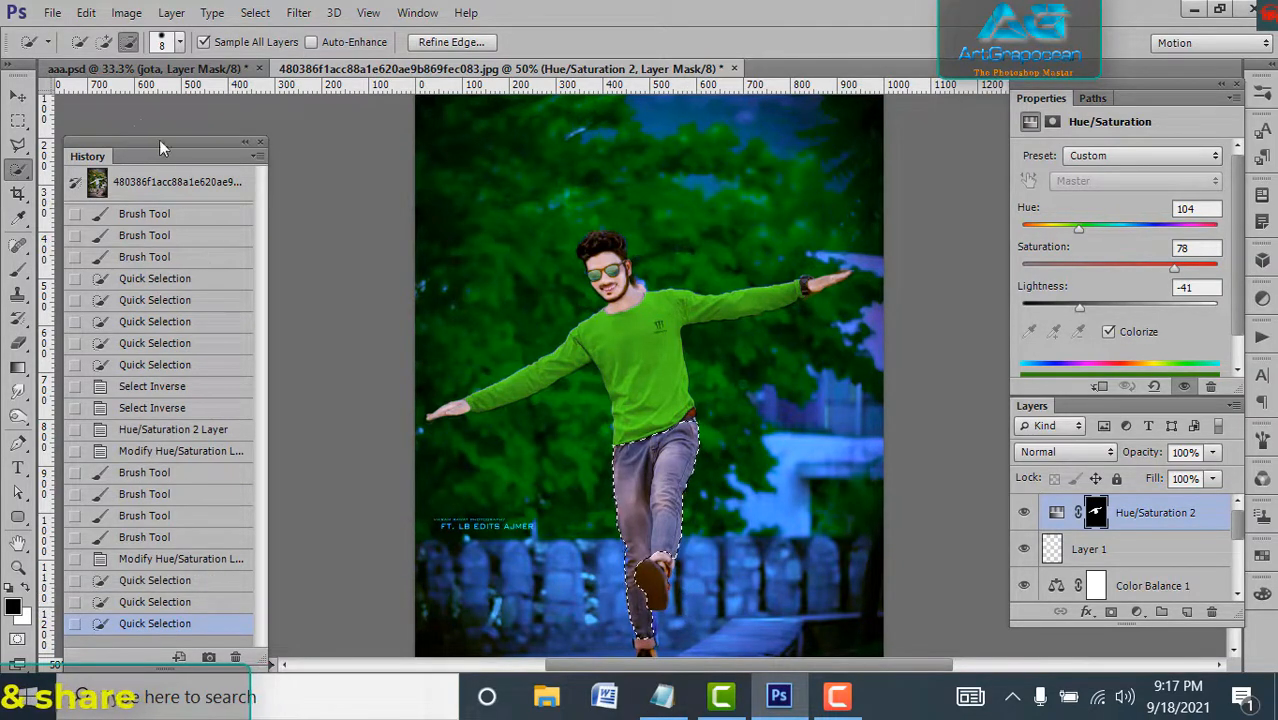
Step: Invert the jeans selection and invert it back again
left_click(255, 13)
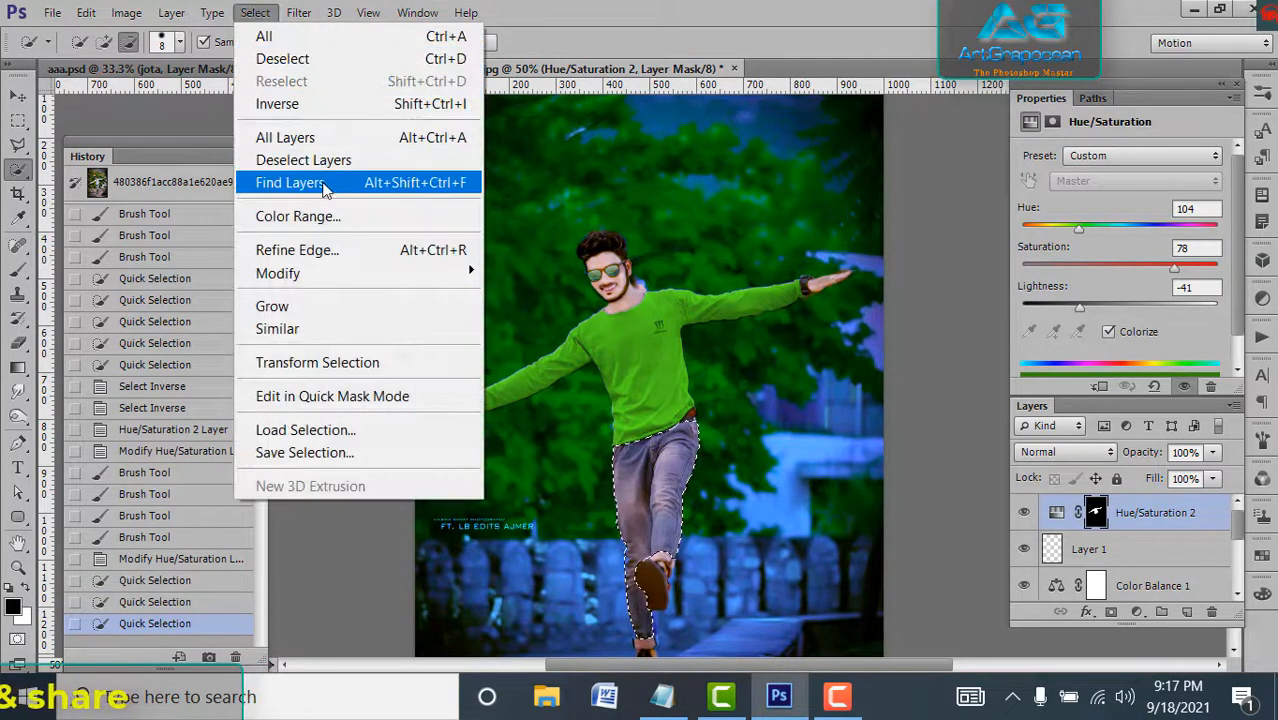
left_click(277, 104)
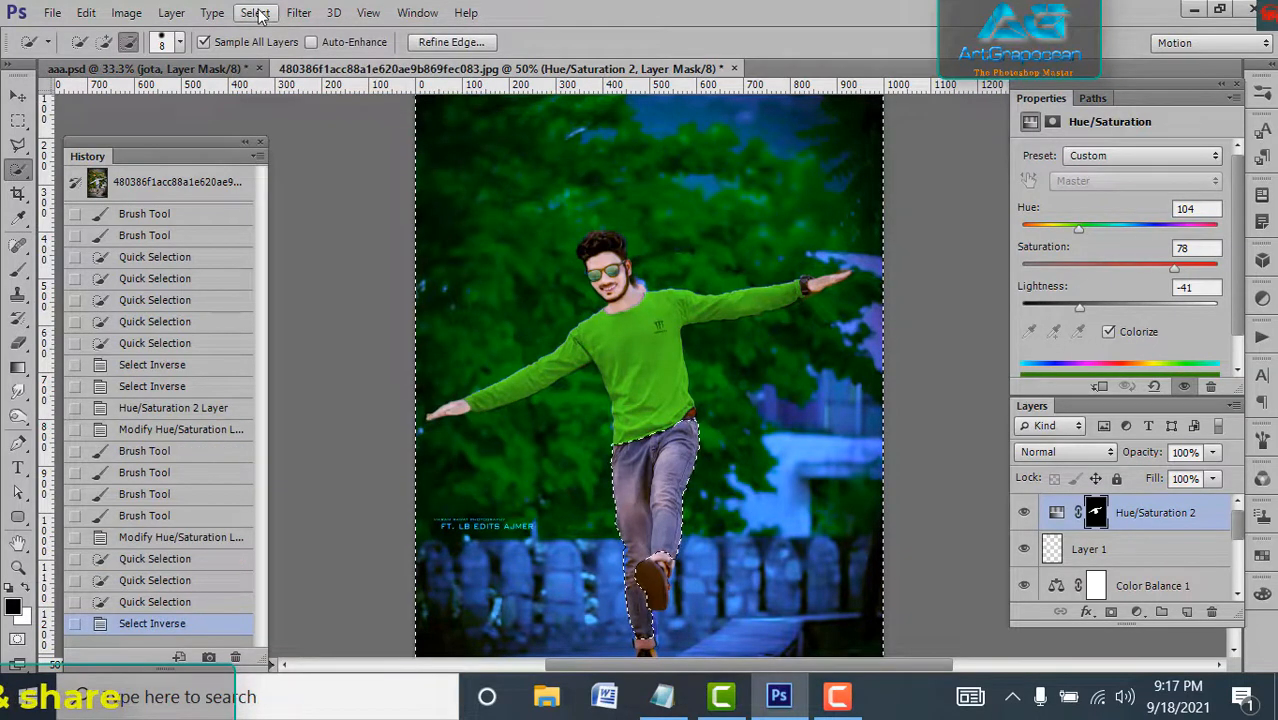
left_click(255, 13)
left_click(306, 108)
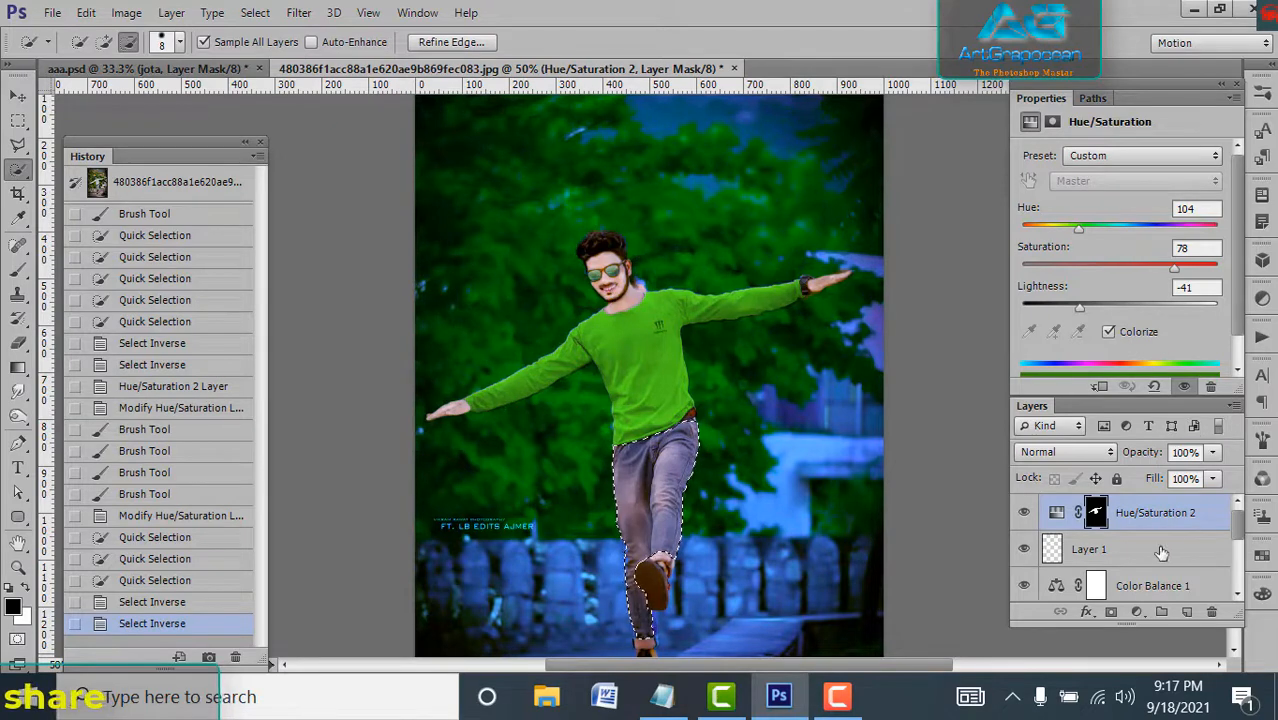
Step: Add a colorized Hue/Saturation adjustment layer for the selected jeans and set its hue to 246
left_click(1140, 614)
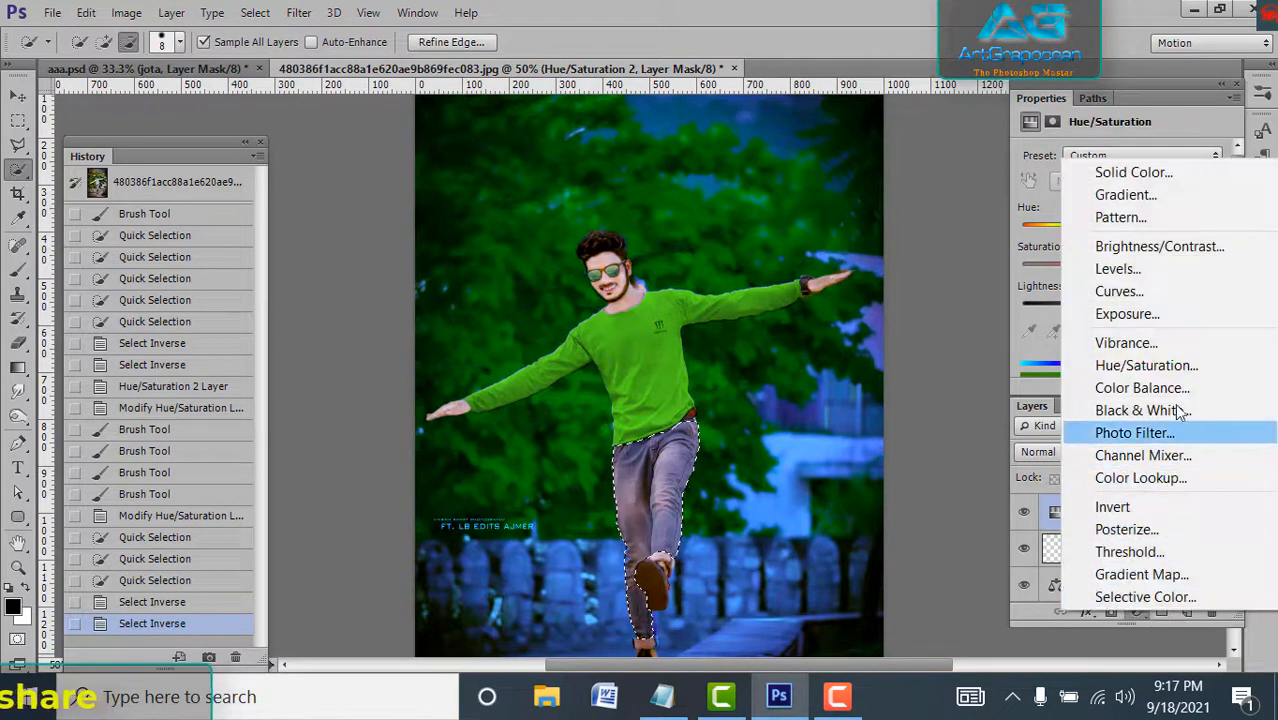
left_click(1175, 364)
left_click(1108, 331)
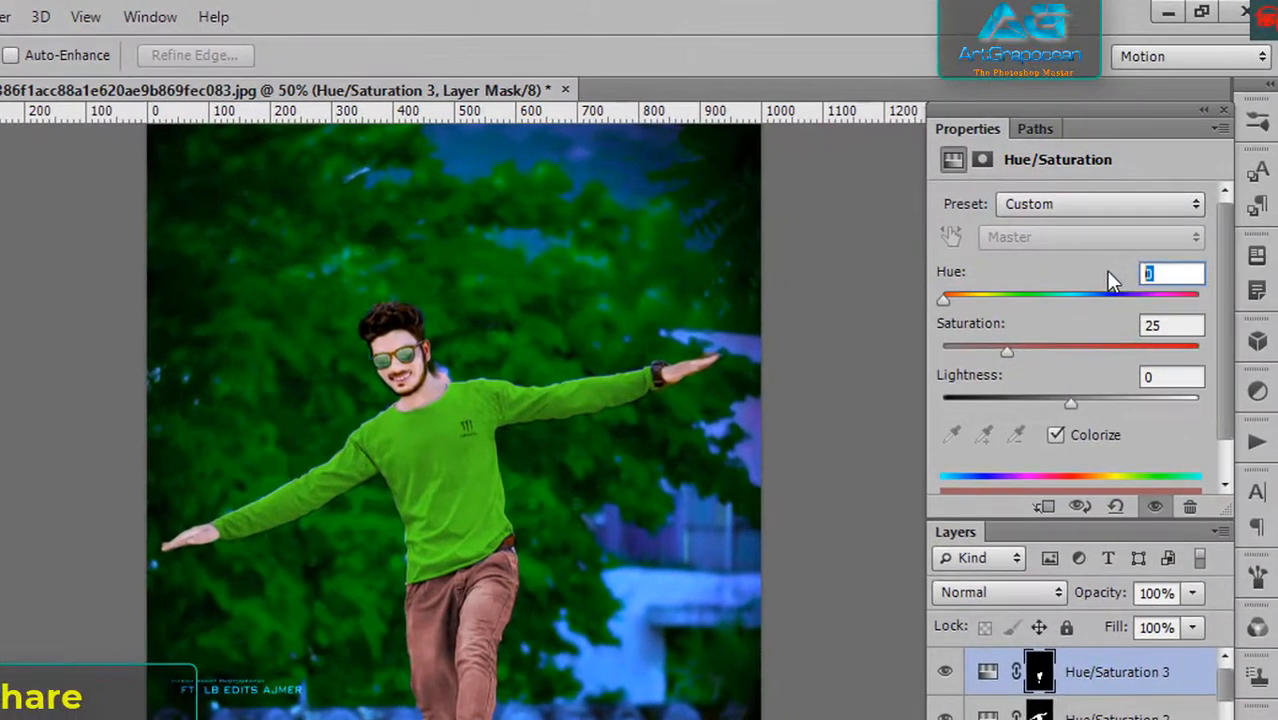
type("246")
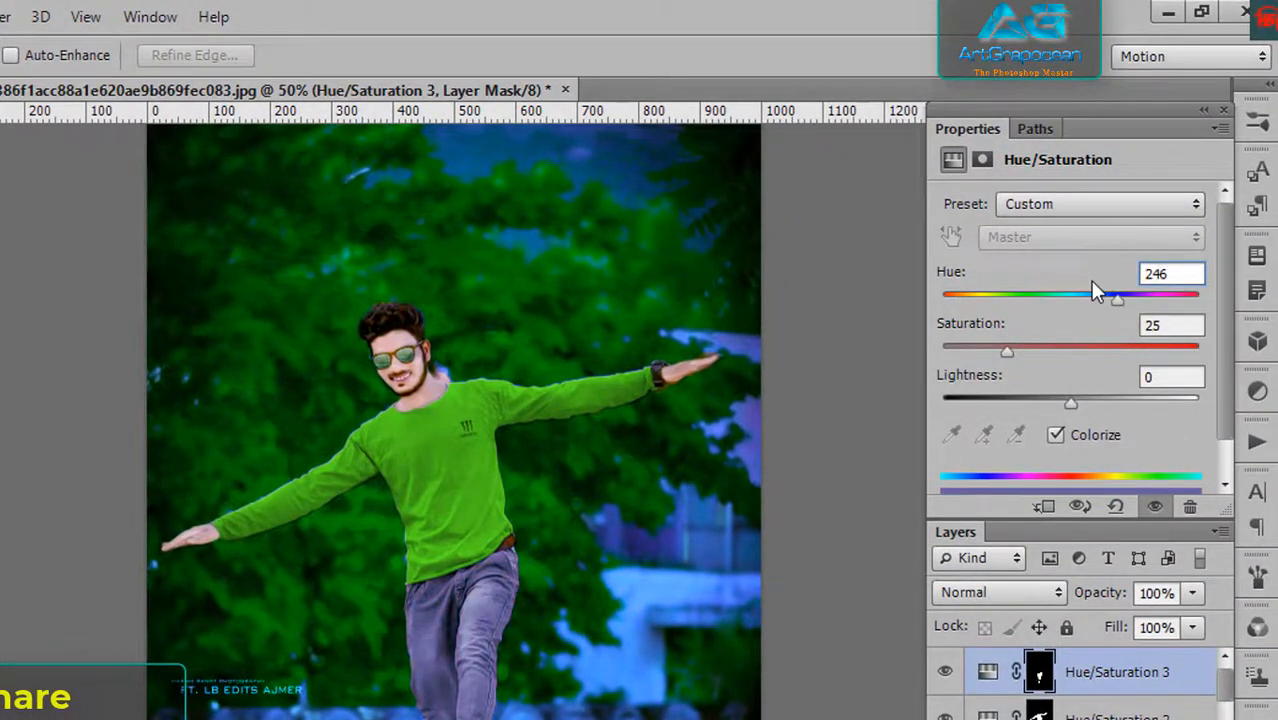
Step: Set the jeans adjustment's saturation to 92 and lightness to -42
left_click(1137, 320)
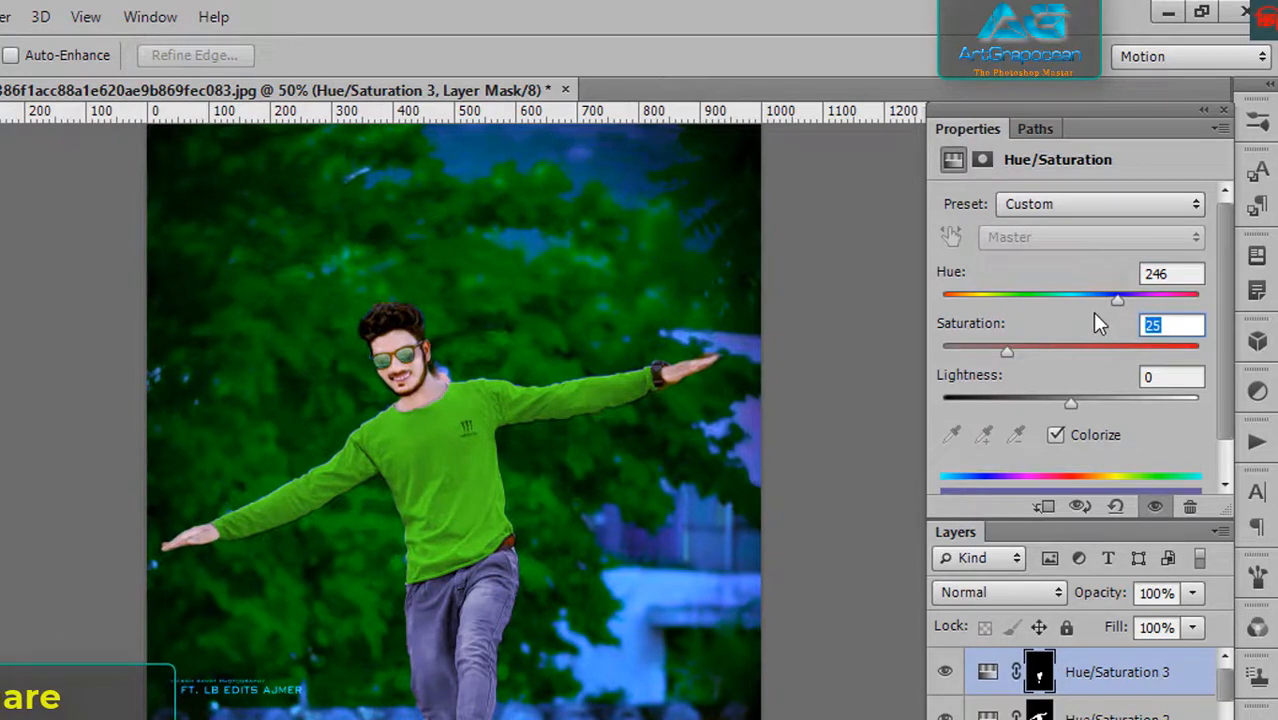
type("92")
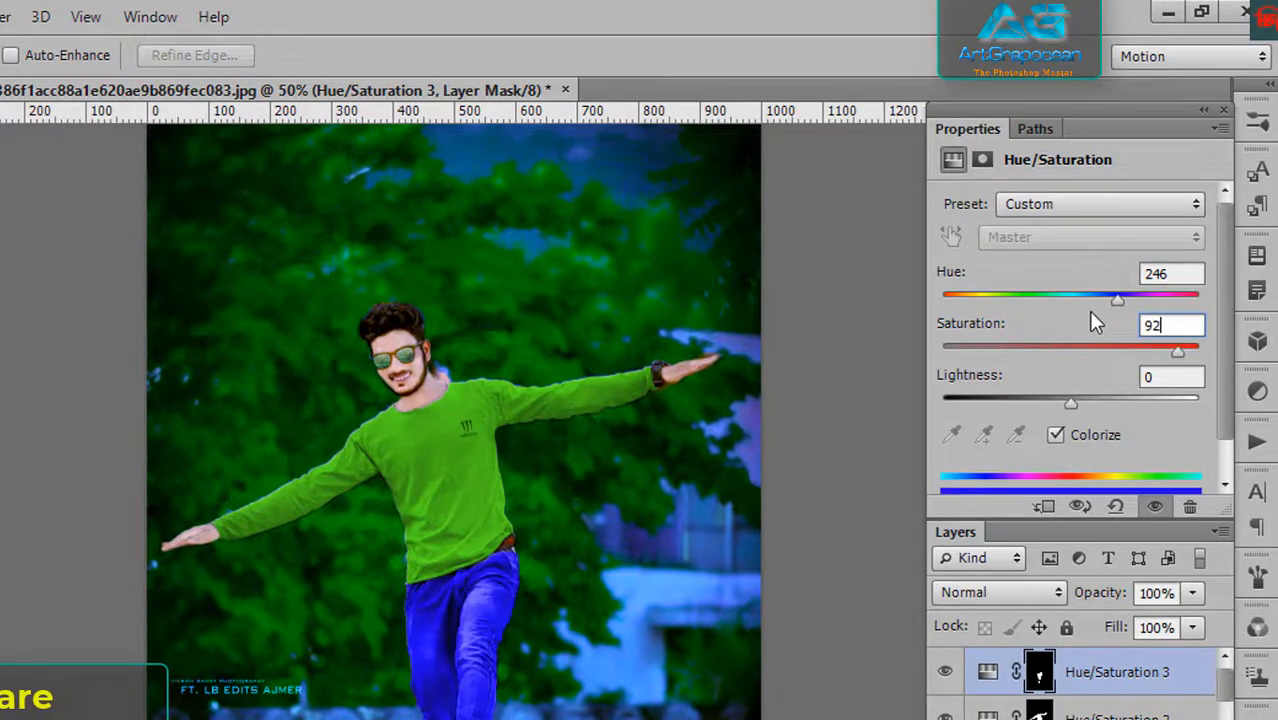
left_click(1163, 377)
type("-")
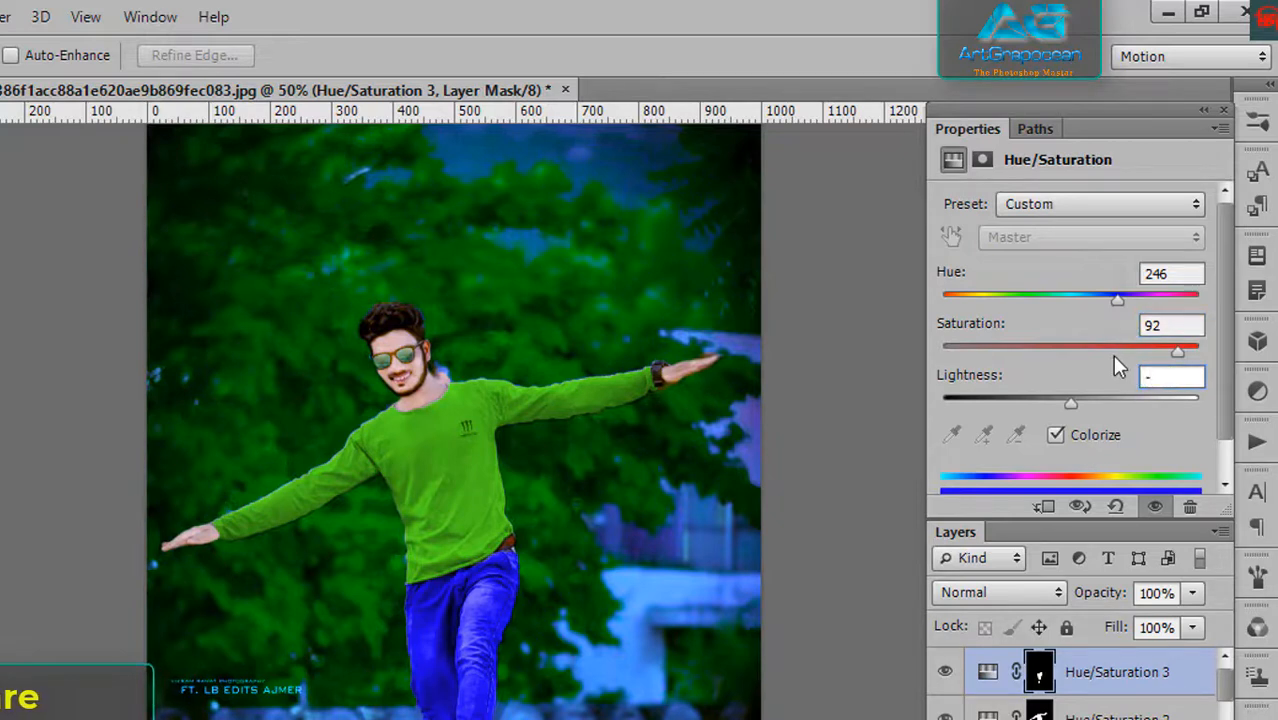
type("42")
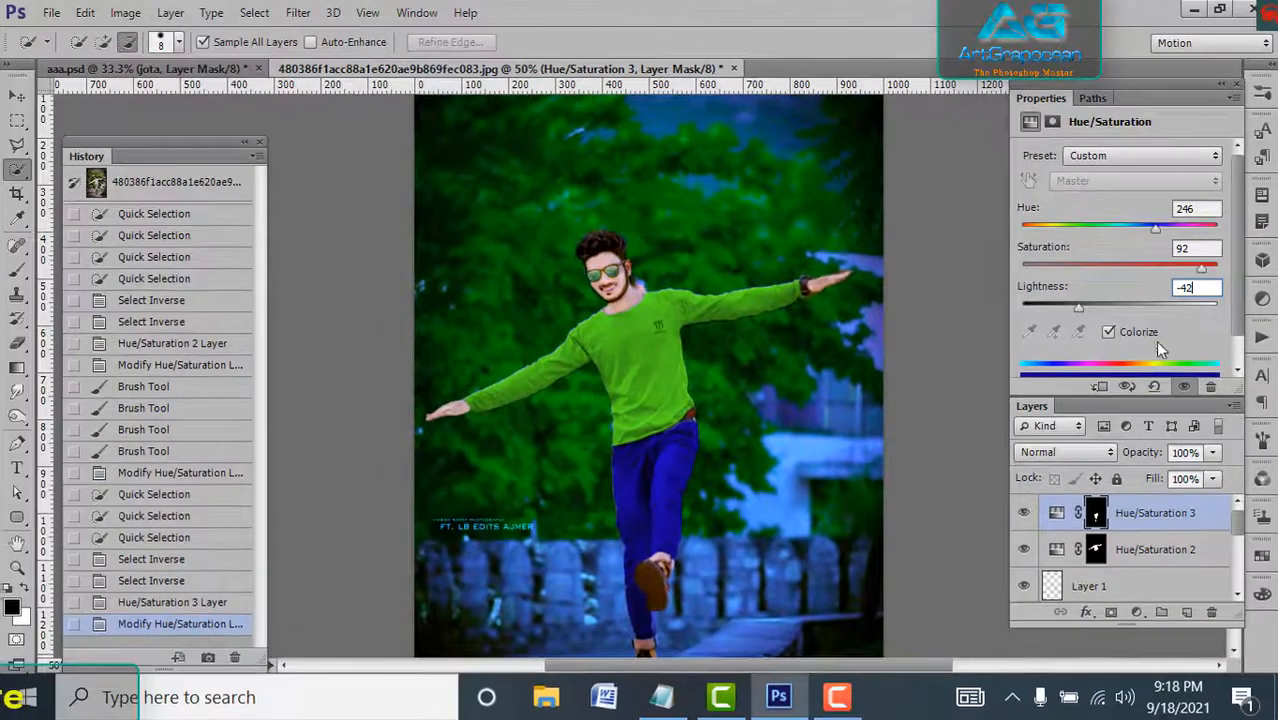
Step: Select both shoes with Quick Selection, subtracting the stray areas around the raised shoe
left_click_drag(642, 609, 651, 526)
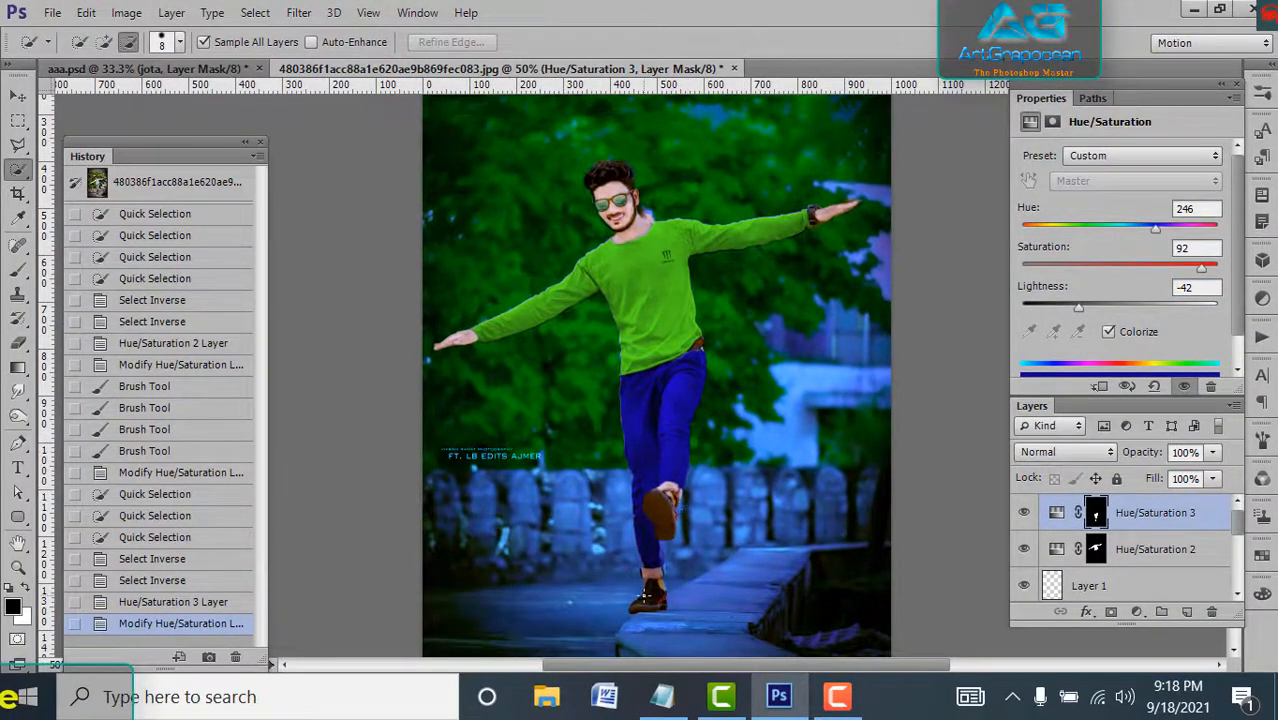
left_click(646, 600)
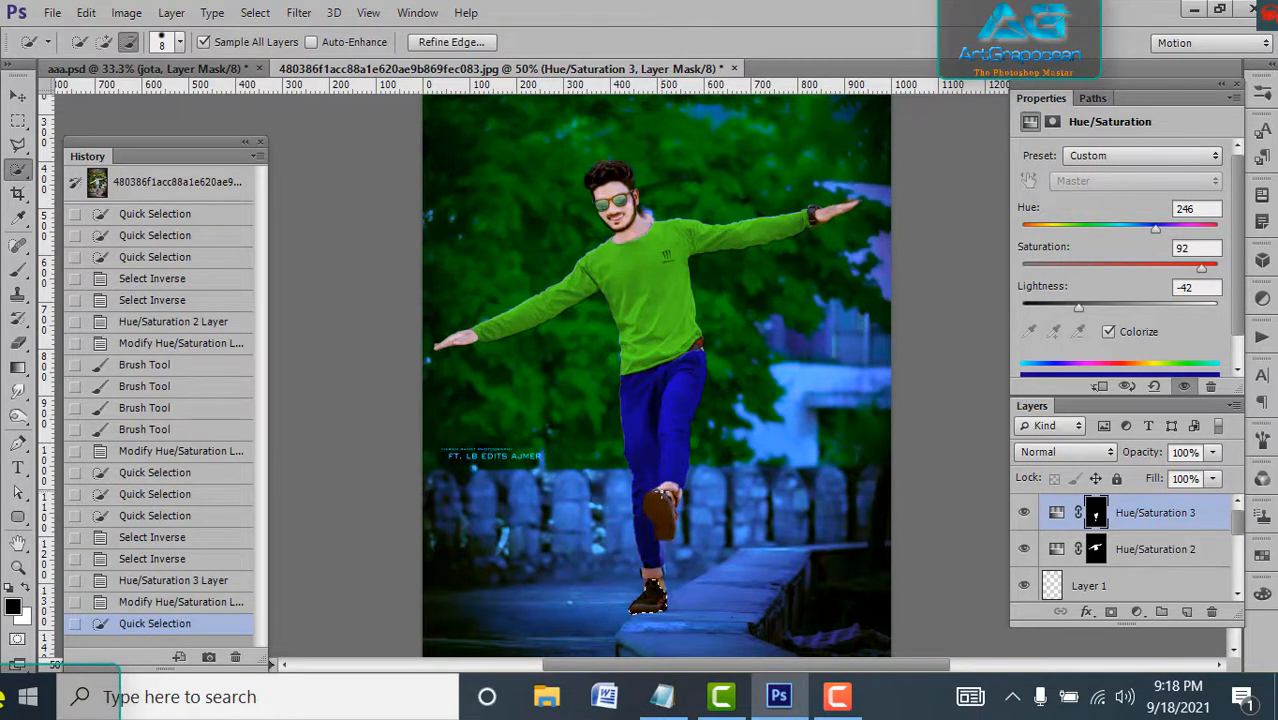
left_click_drag(662, 495, 673, 503)
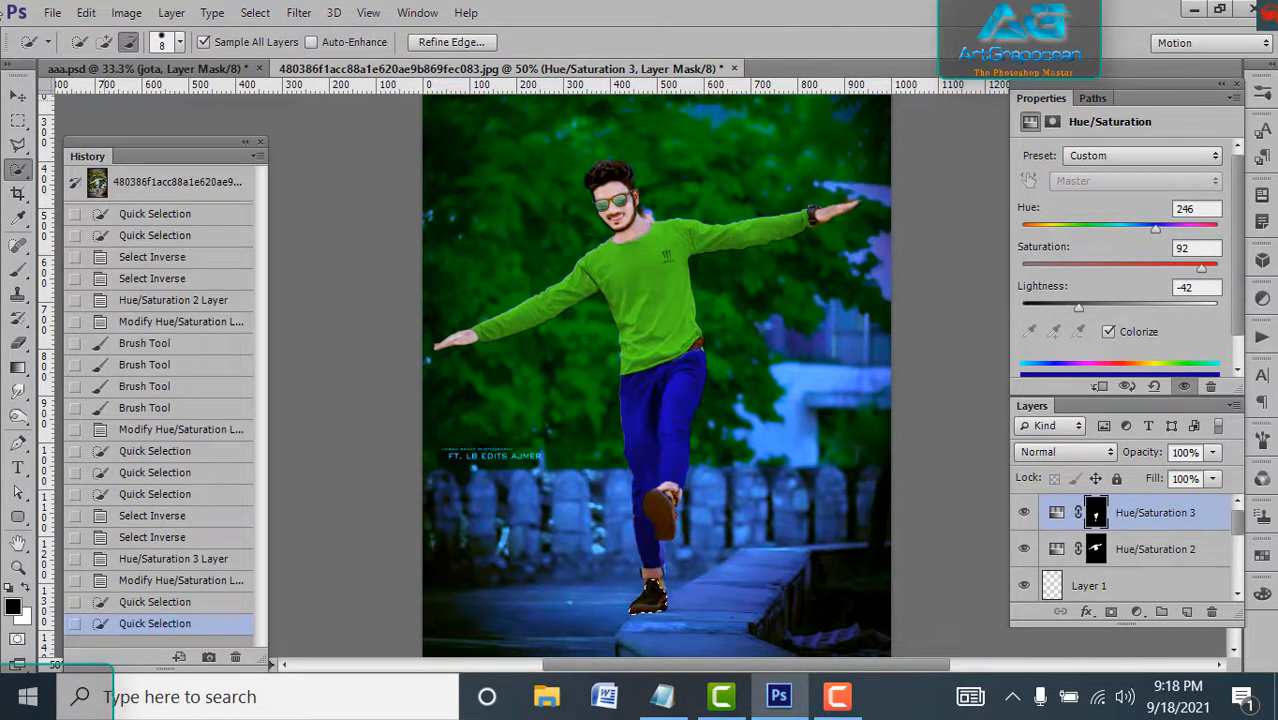
left_click(104, 41)
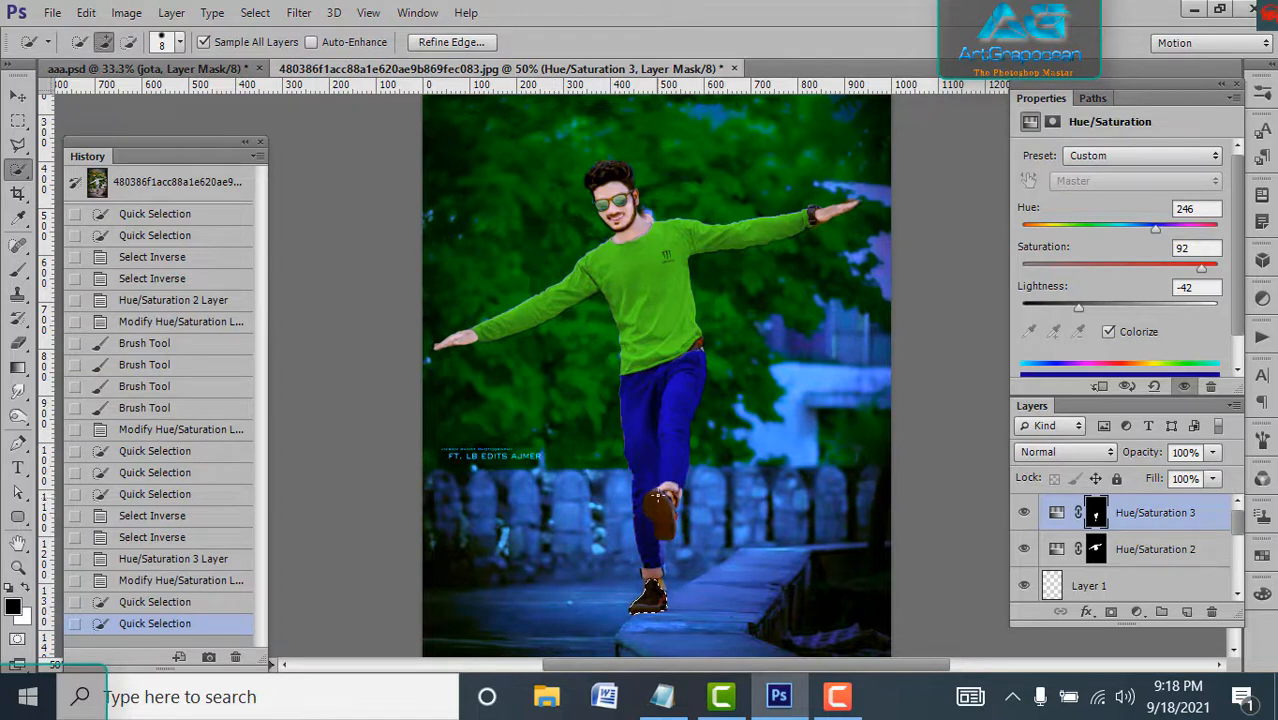
mouse_move(660, 497)
left_mouse_down()
mouse_move(661, 518)
mouse_move(674, 516)
mouse_move(652, 524)
mouse_move(665, 530)
left_mouse_up()
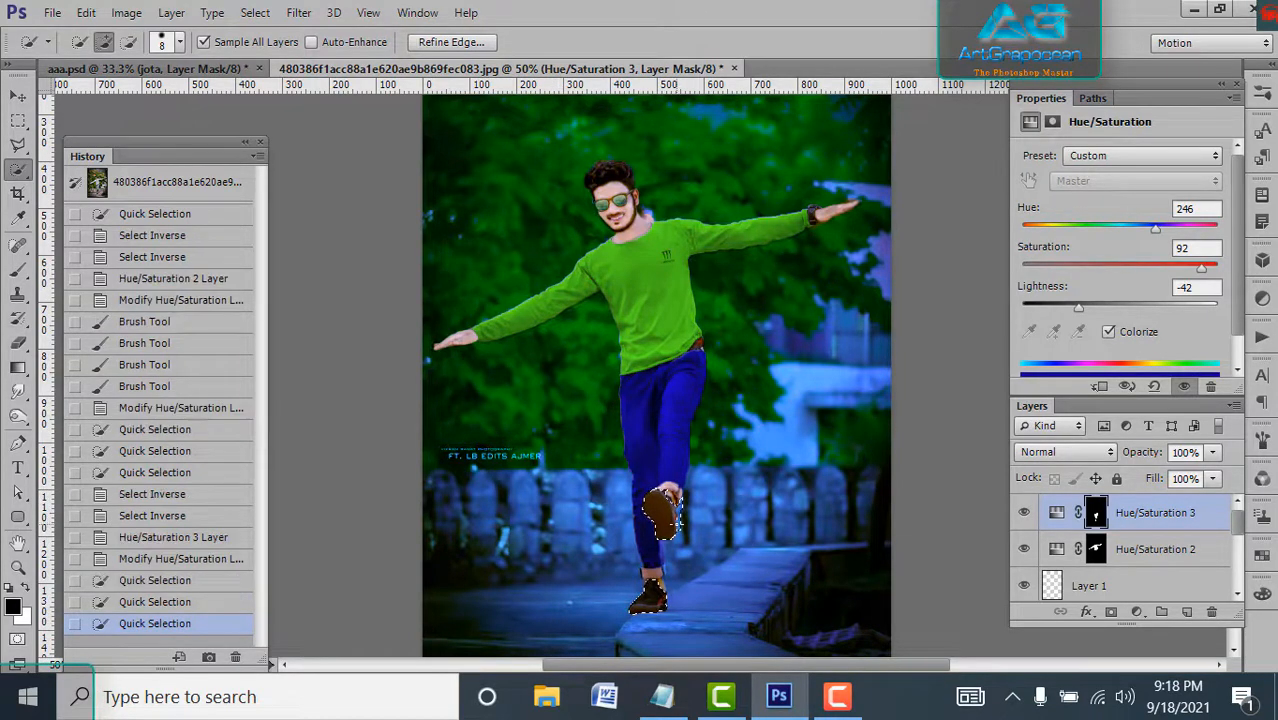
key("alt")
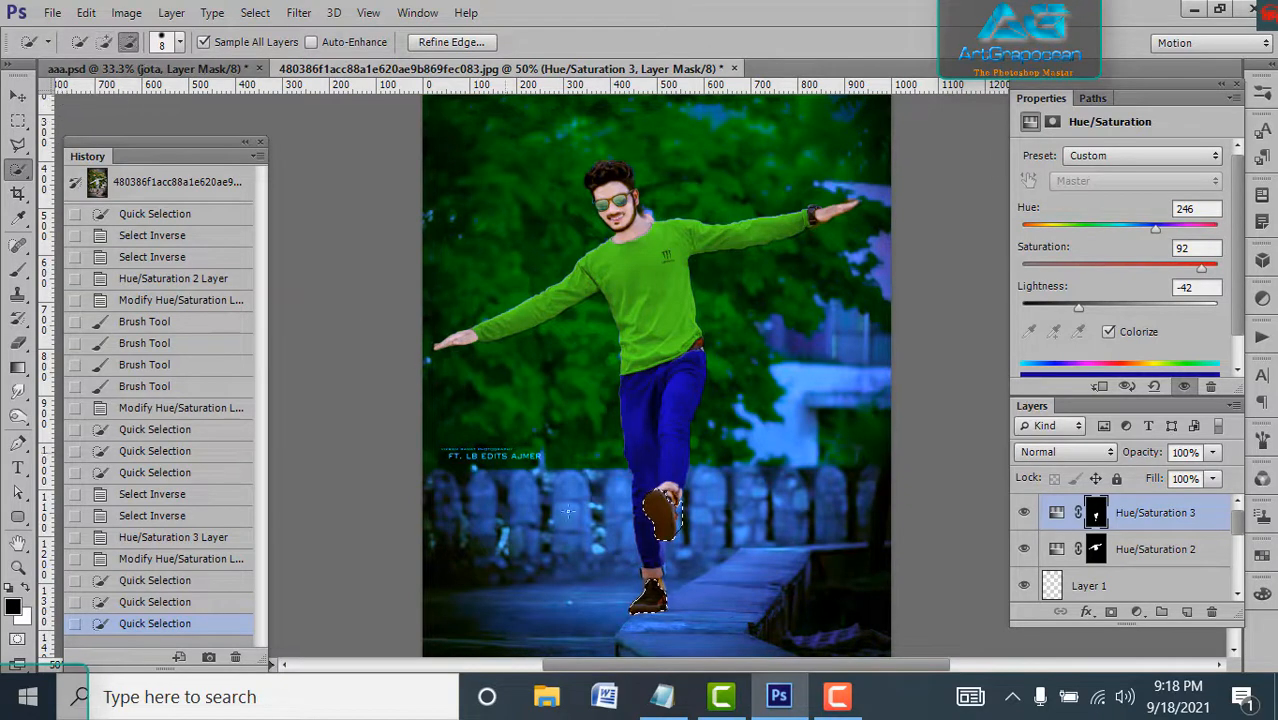
mouse_move(670, 556)
left_mouse_down()
mouse_move(658, 504)
mouse_move(656, 534)
mouse_move(637, 499)
mouse_move(668, 510)
left_mouse_up()
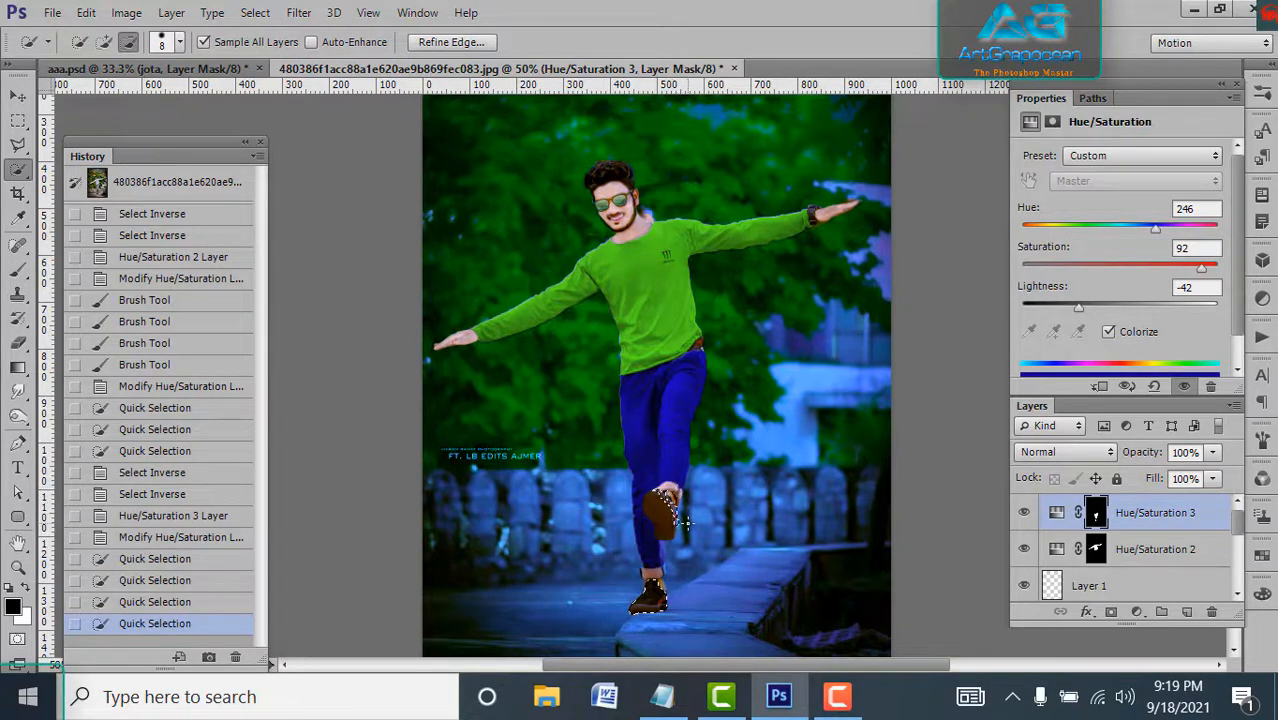
left_click(665, 488)
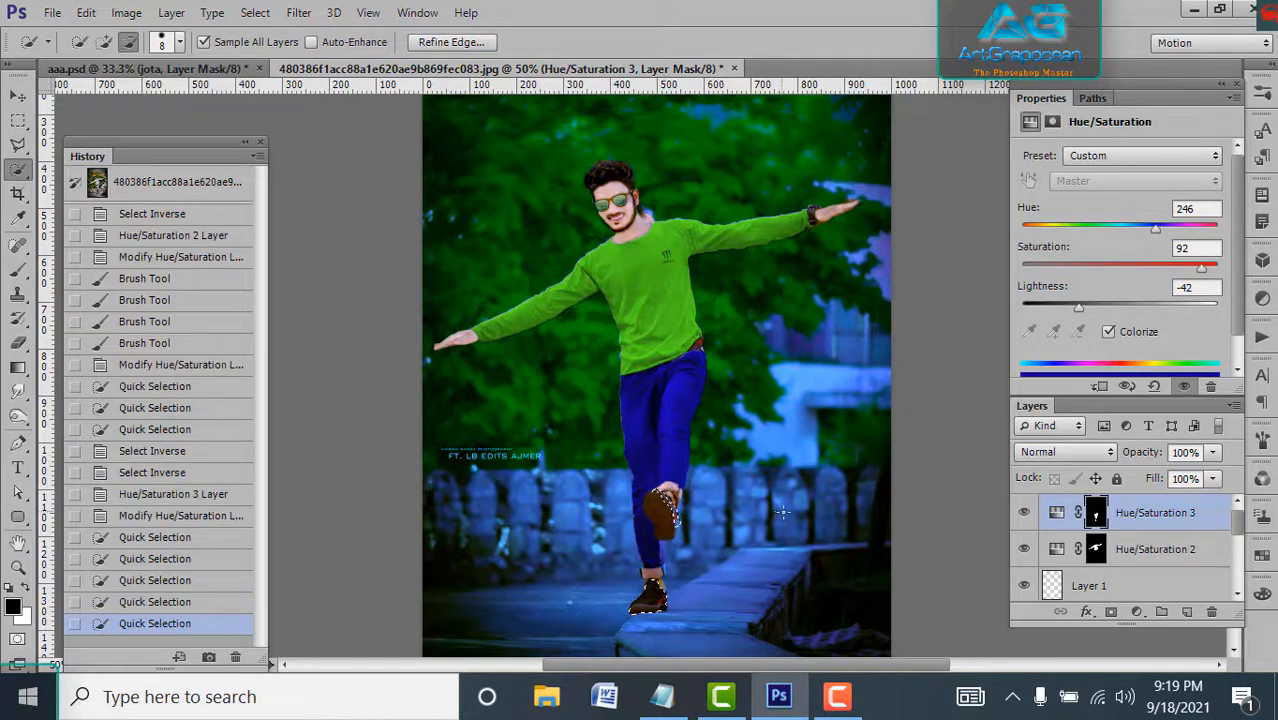
scroll(771, 511, "up", 5)
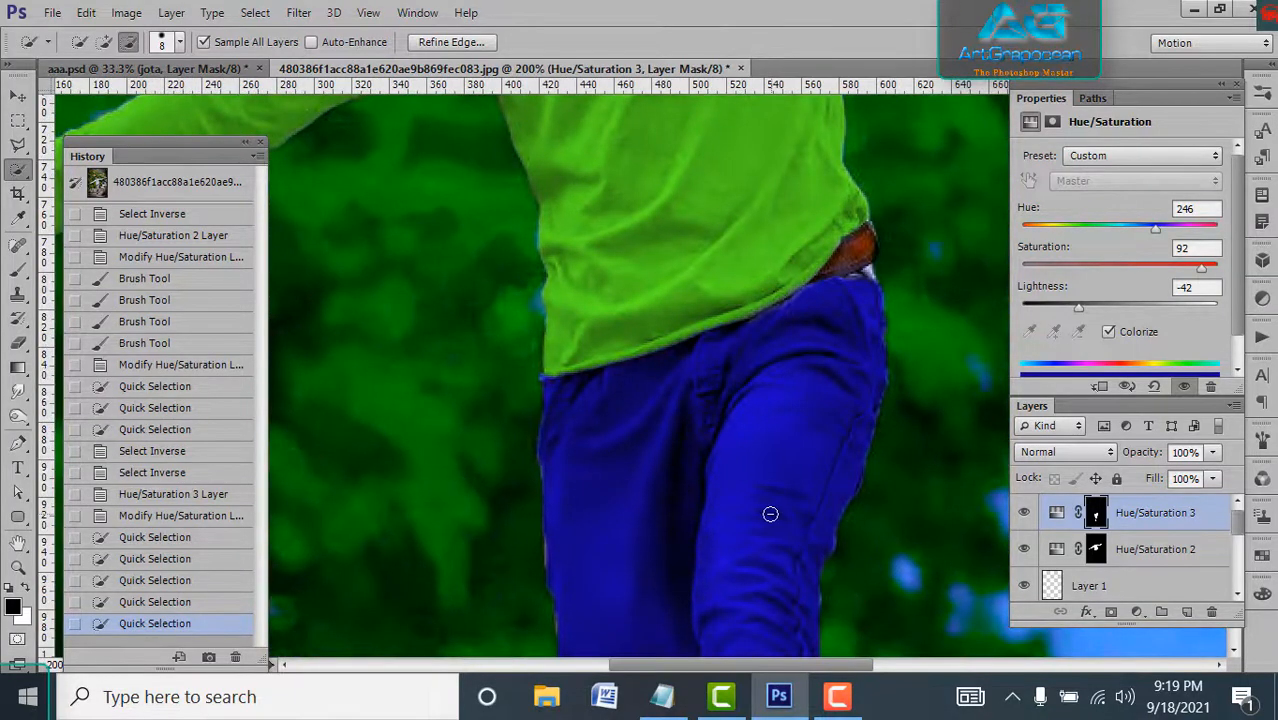
left_click_drag(731, 497, 656, 166)
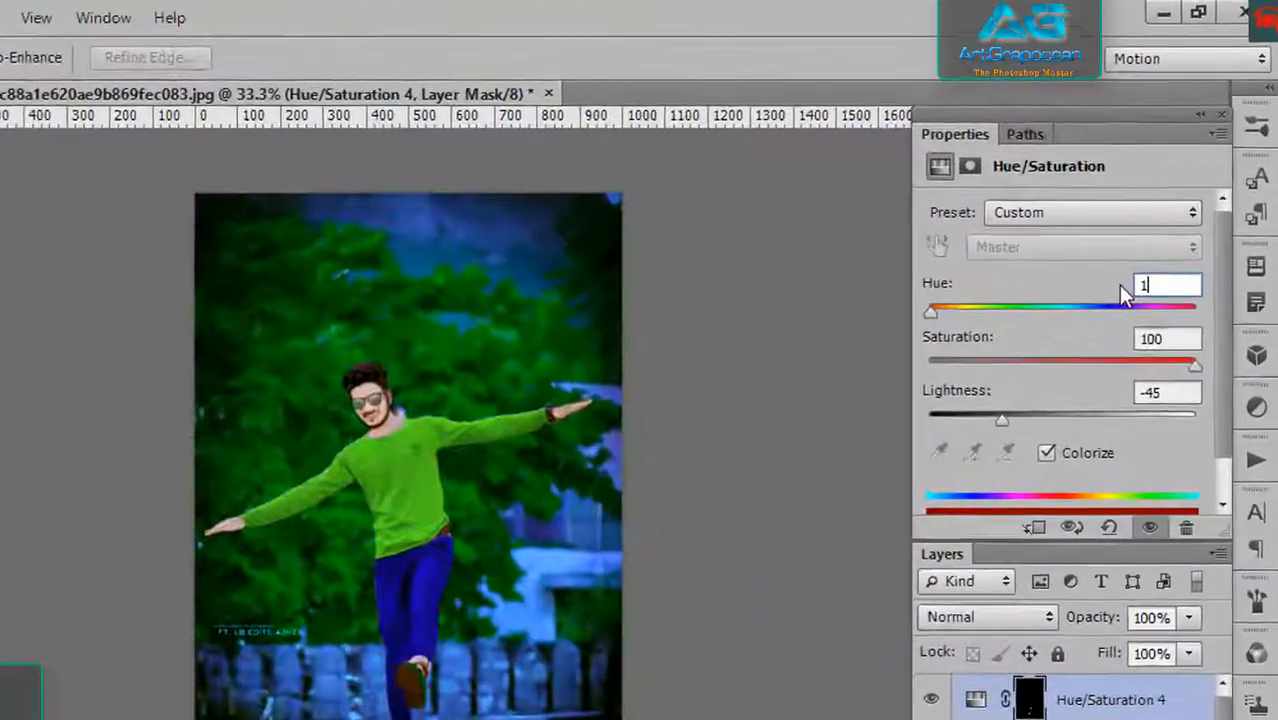
Step: Set the shoes' Hue/Saturation adjustment to hue 121, saturation 100 and lightness -45
type("21")
key("Tab")
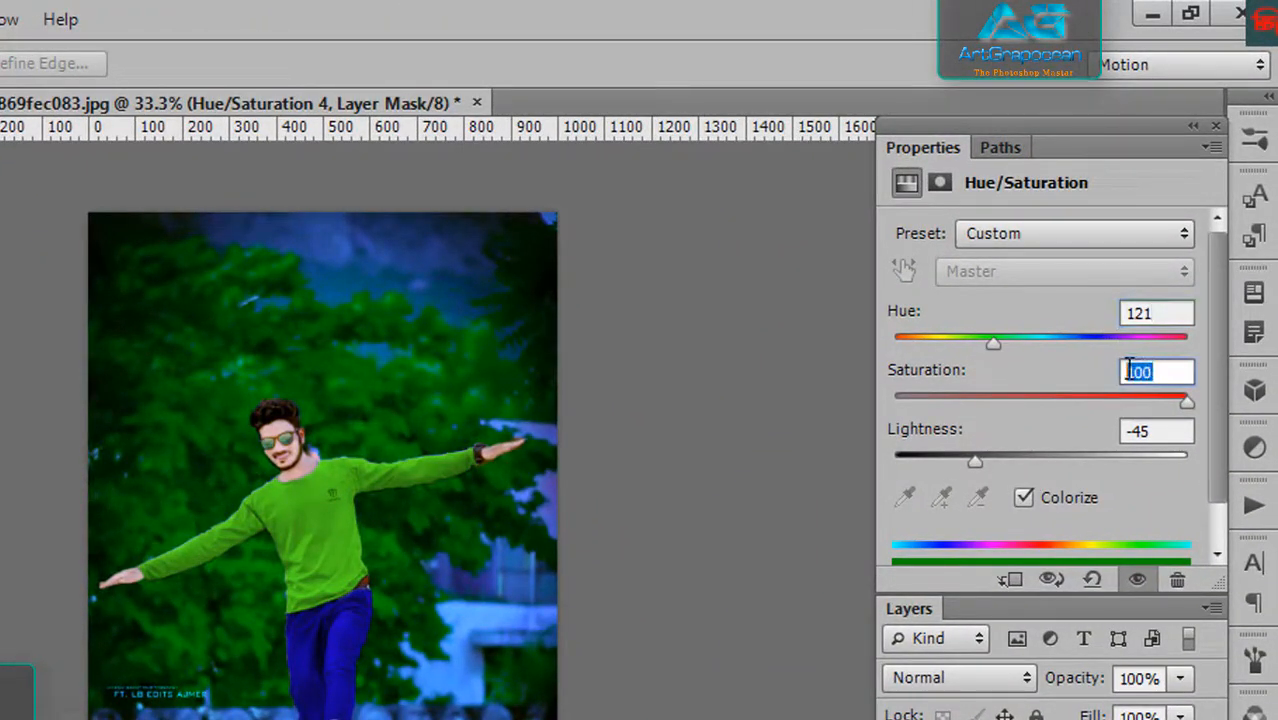
type("100")
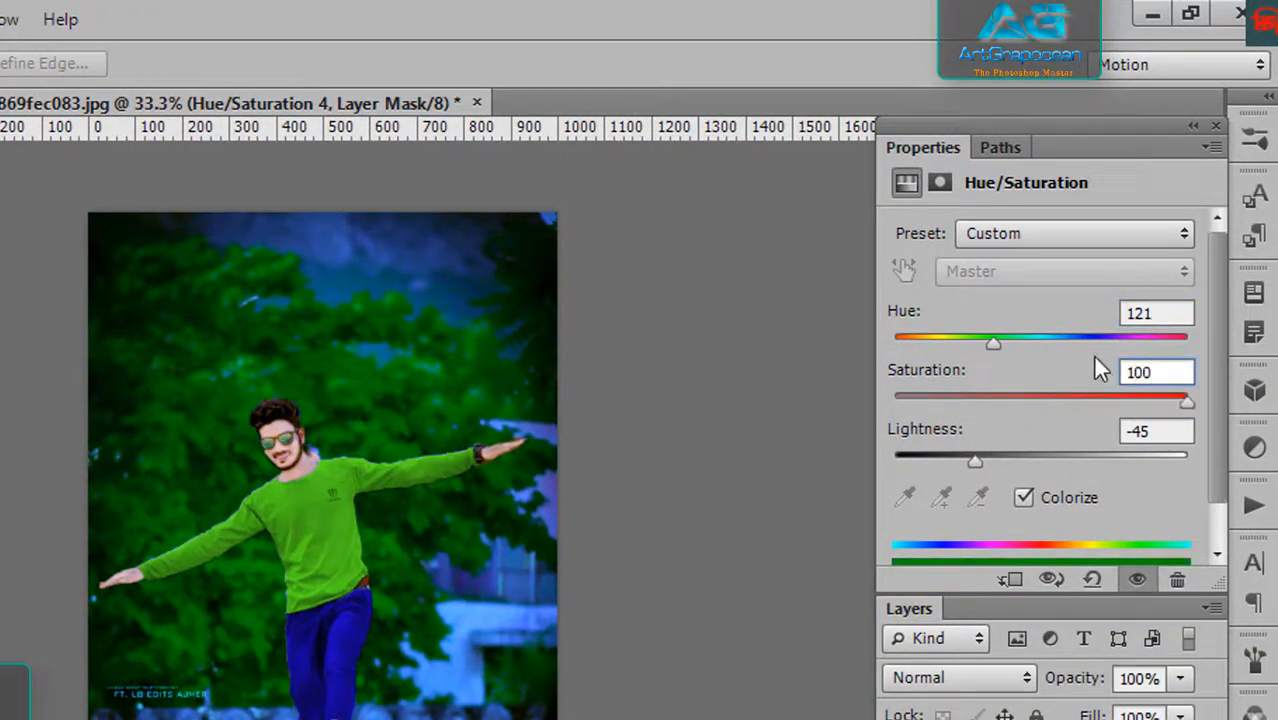
key("Tab")
type("-4")
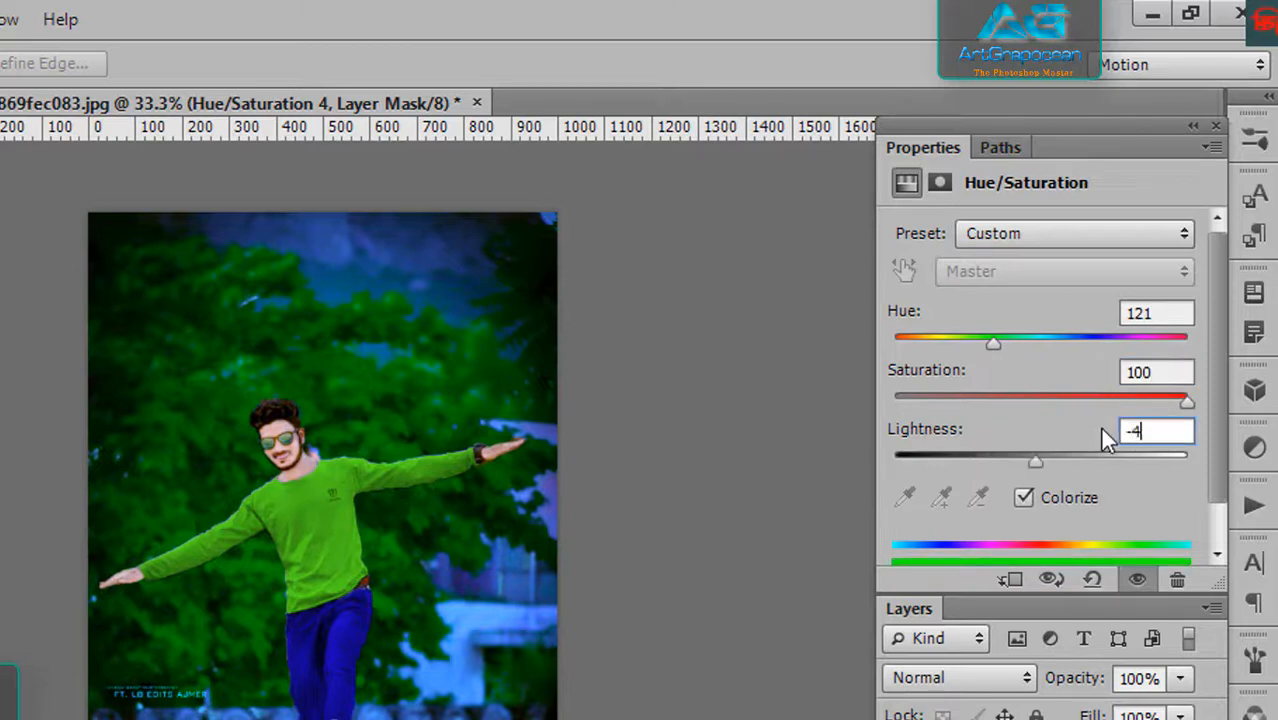
type("2")
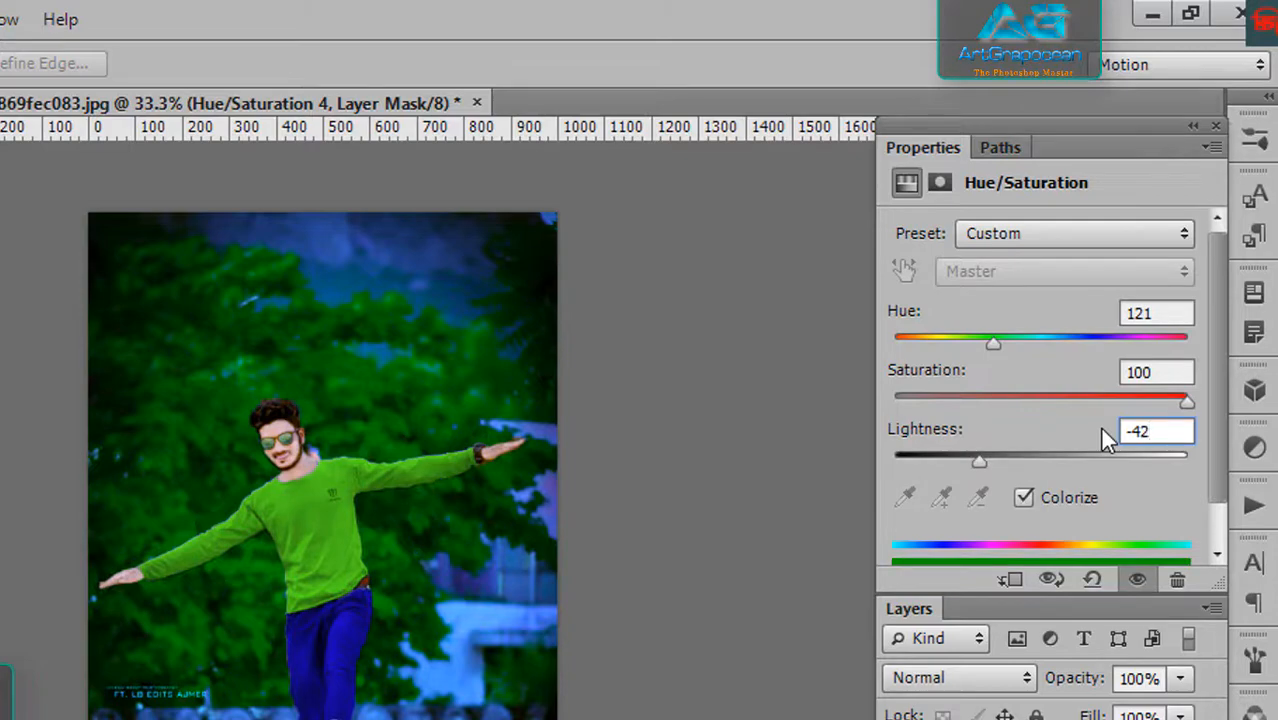
key("BackSpace")
type("5")
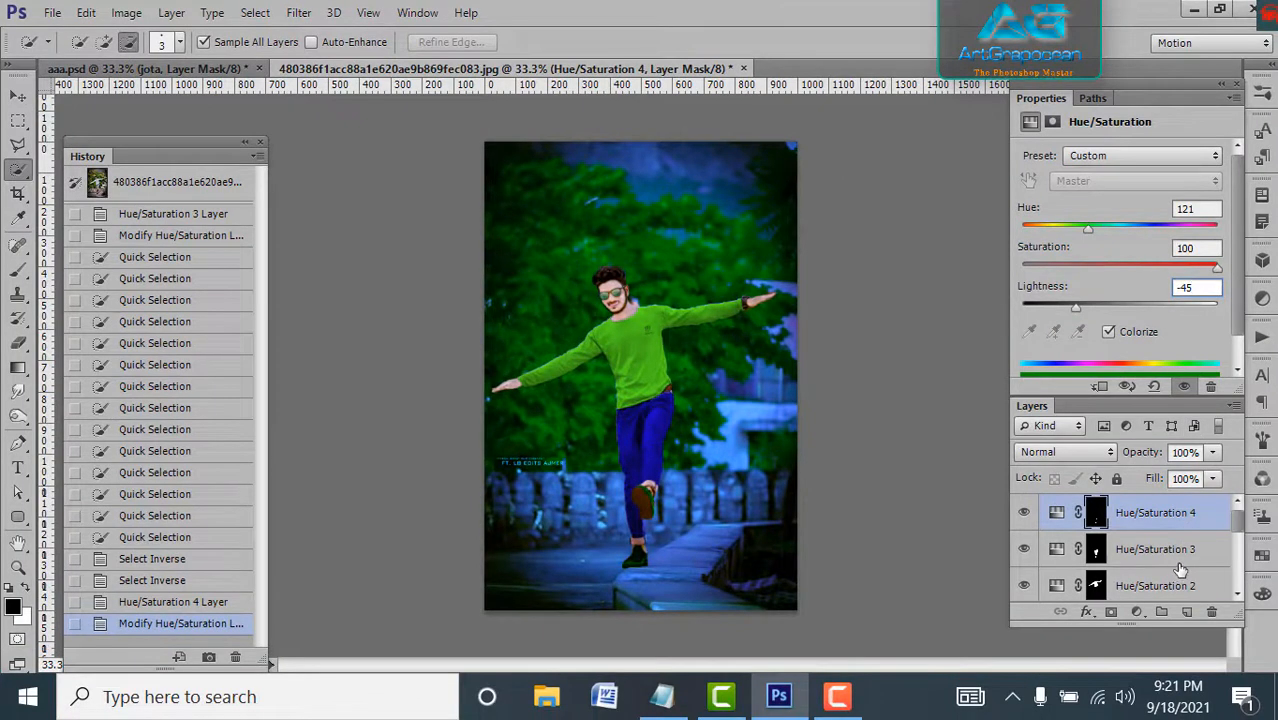
Step: Enlarge the Layers panel until the whole layer stack fits, and place it beside the History panel
scroll(1180, 567, "down", 1)
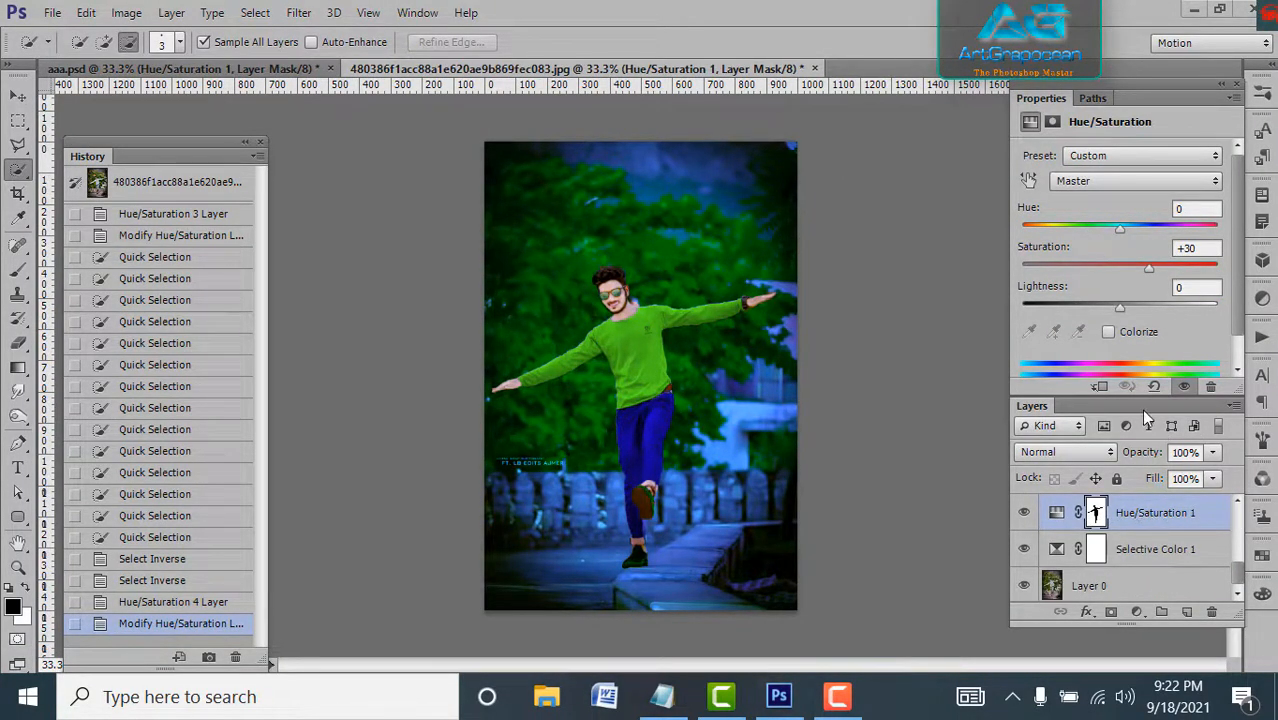
left_click_drag(1142, 623, 1140, 655)
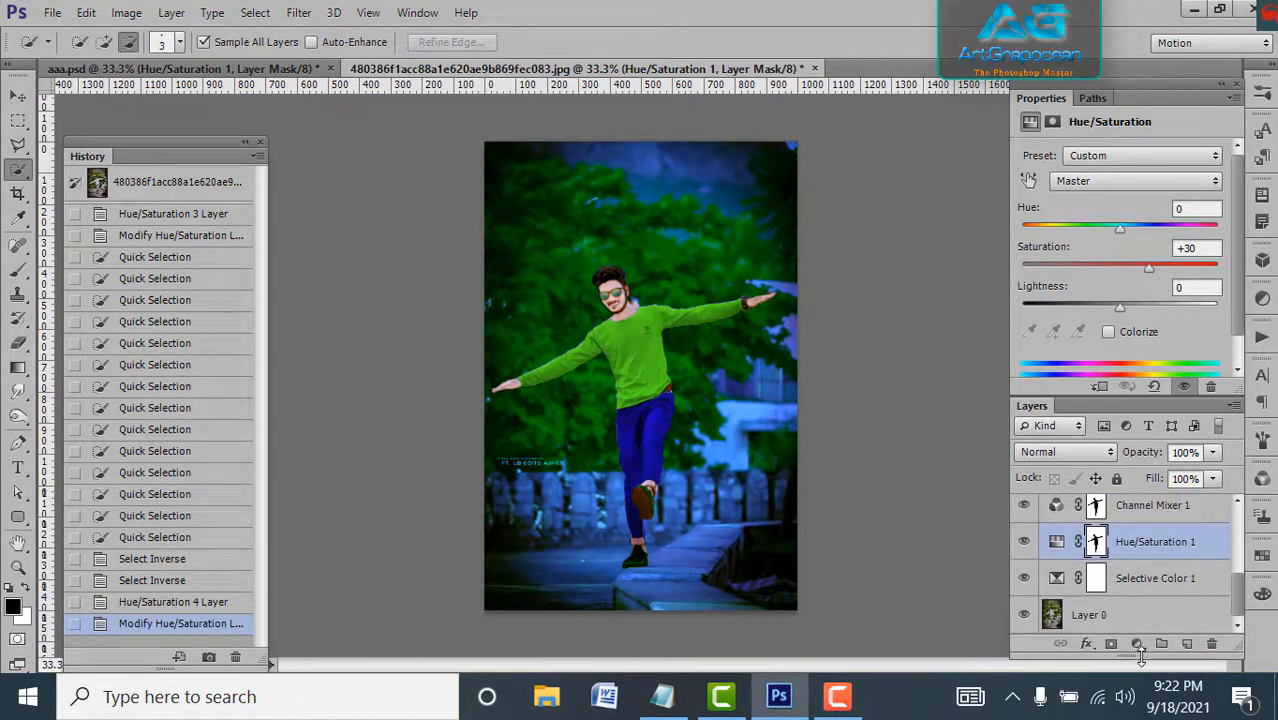
left_click(1178, 545)
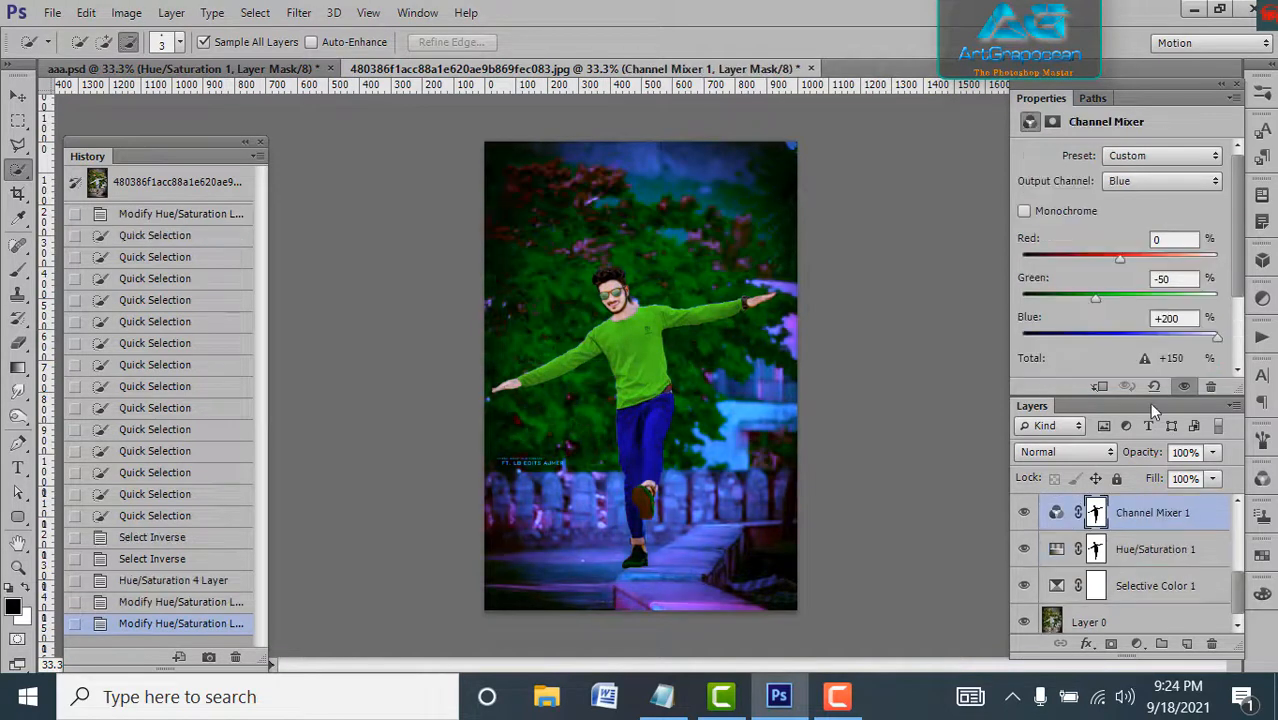
left_click_drag(1149, 402, 933, 96)
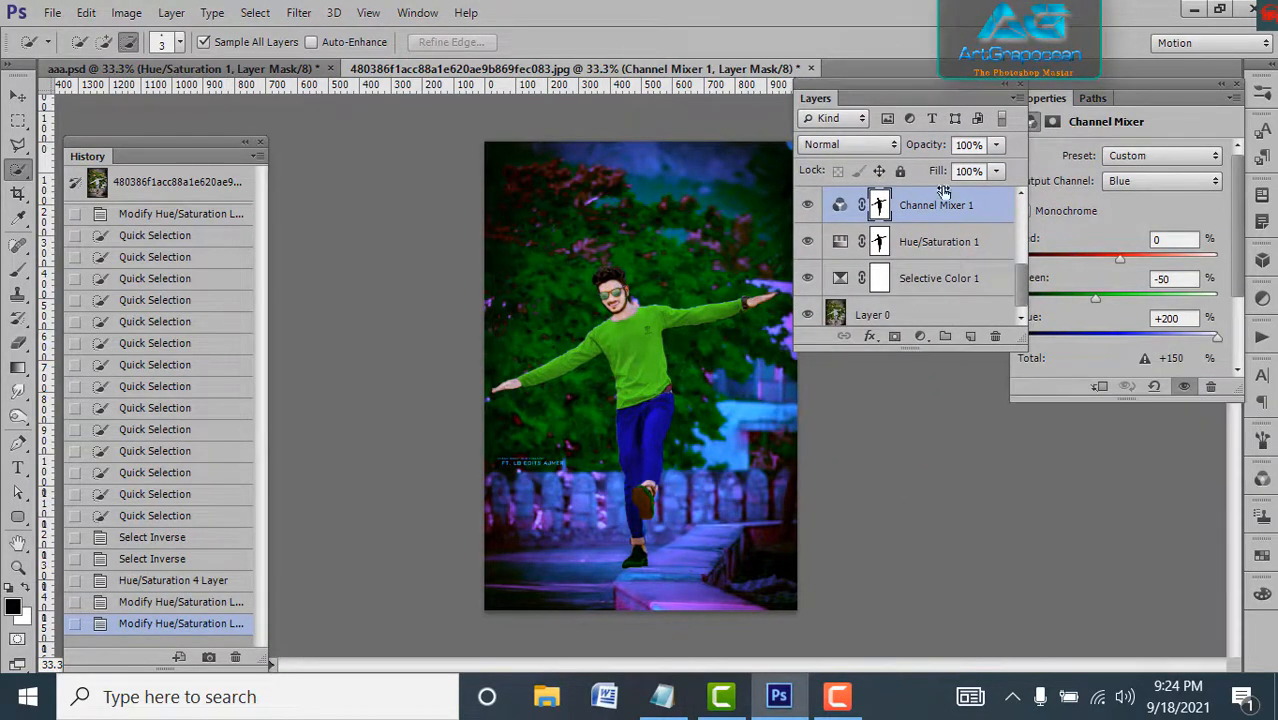
left_click_drag(919, 349, 923, 648)
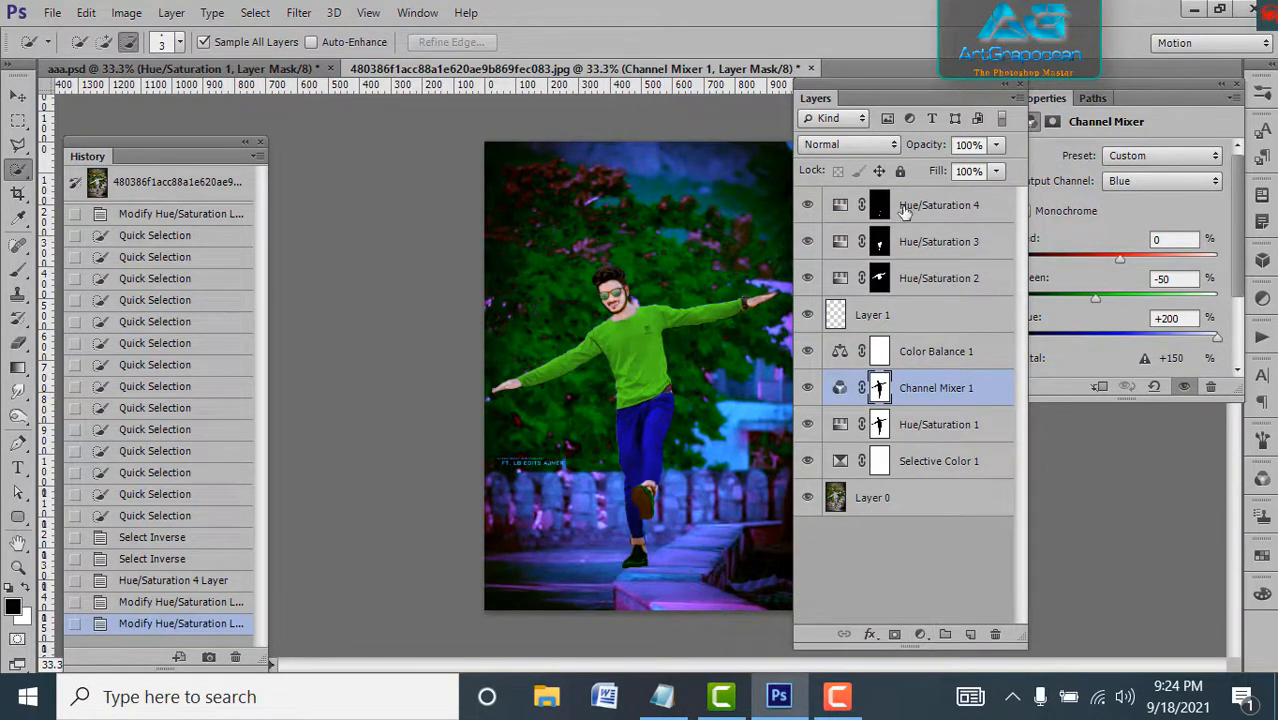
left_click_drag(866, 100, 405, 109)
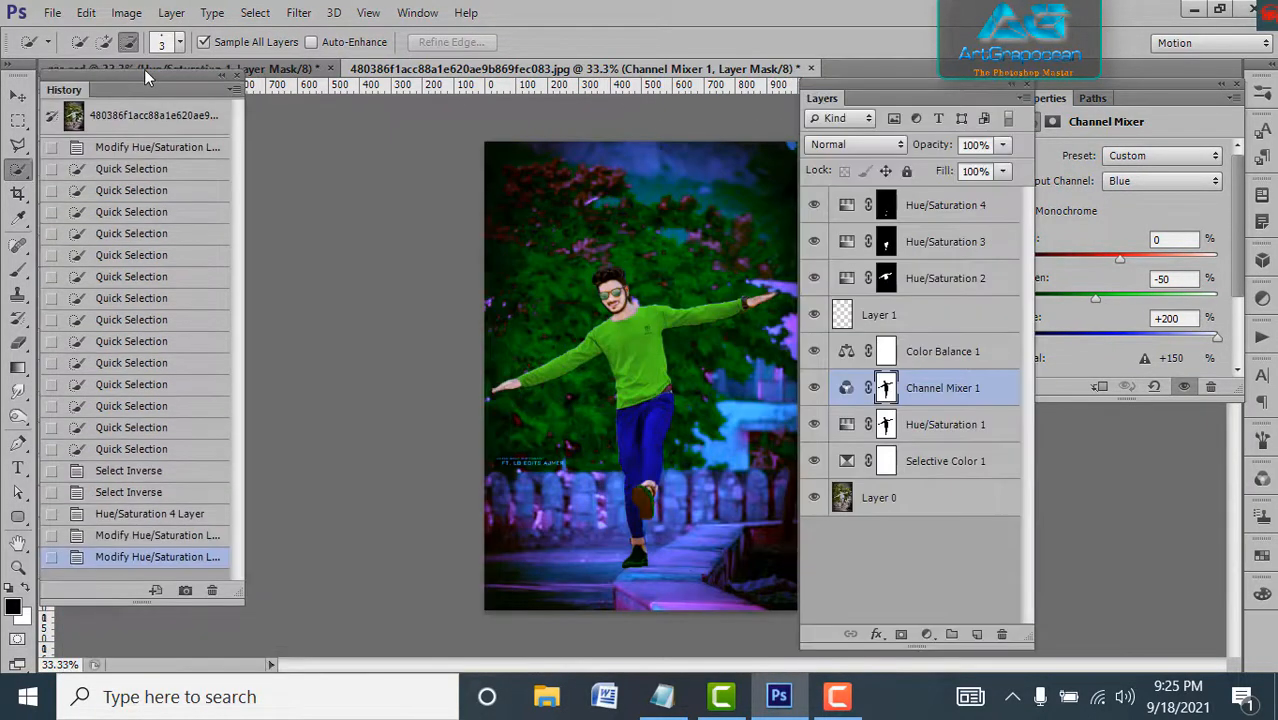
left_click_drag(938, 88, 381, 110)
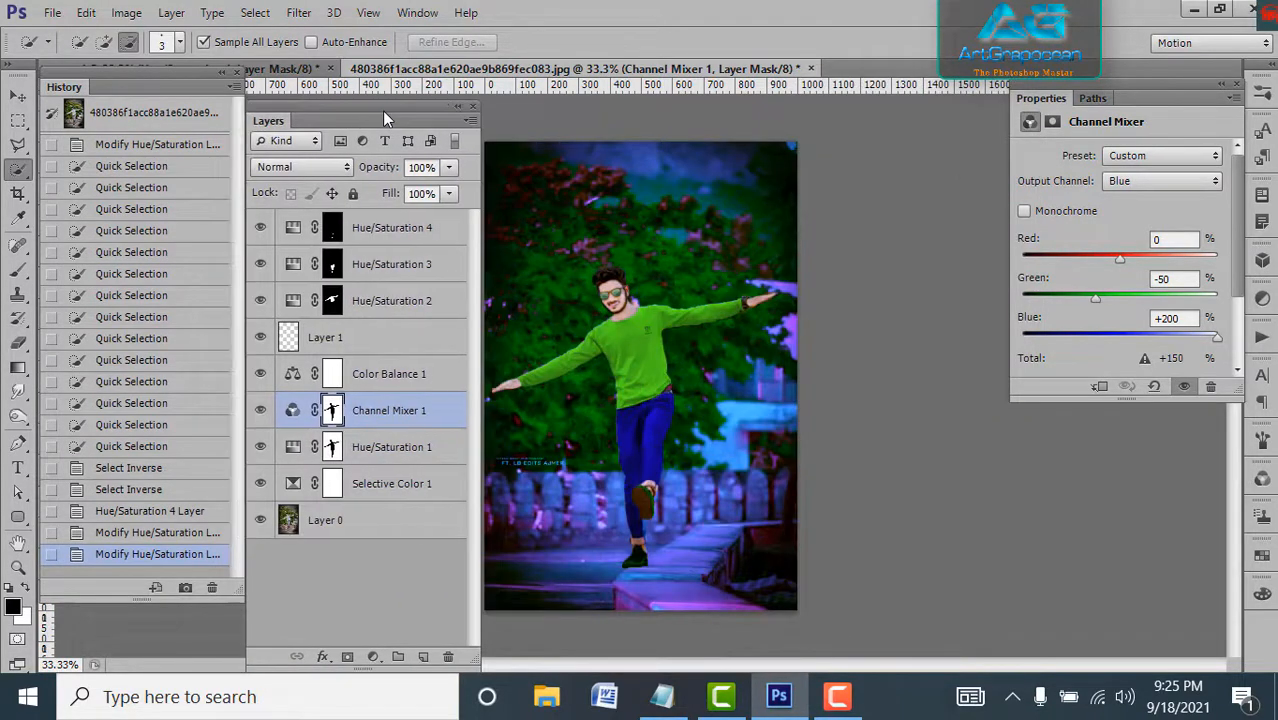
Step: Set the background's Hue/Saturation 1 adjustment to hue -109, with saturation at +38
left_click(330, 448)
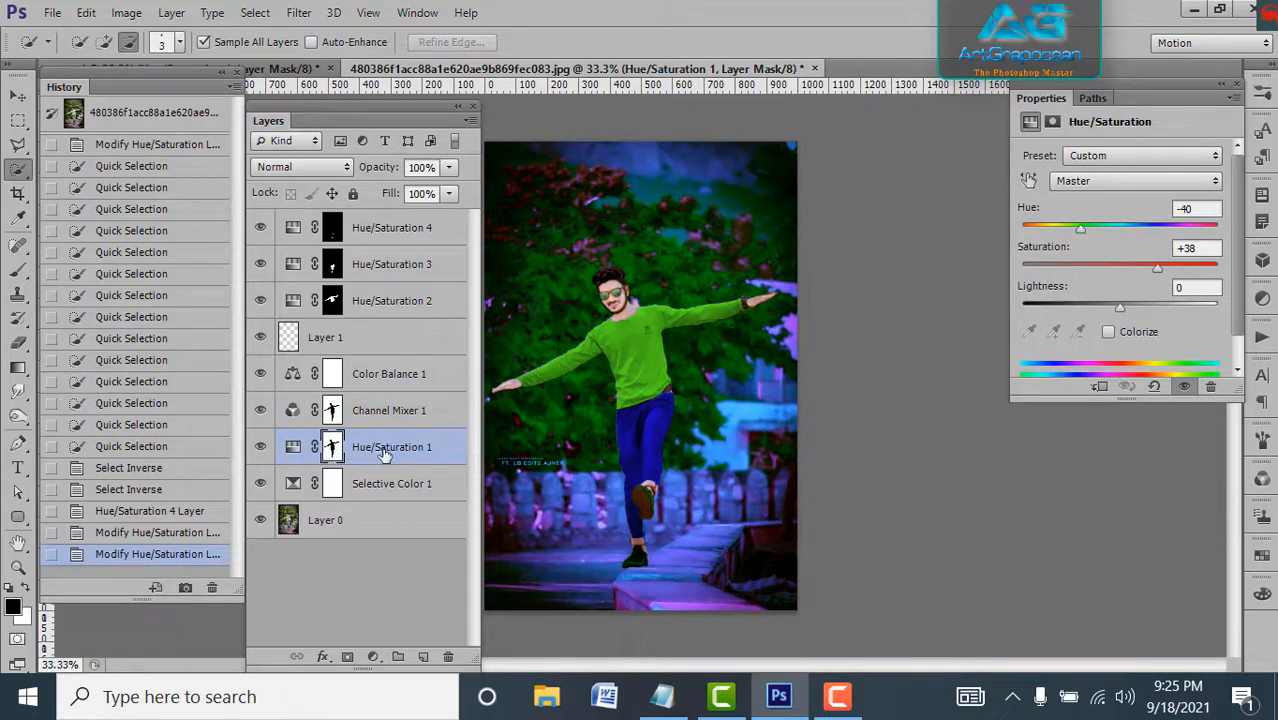
left_click(385, 454)
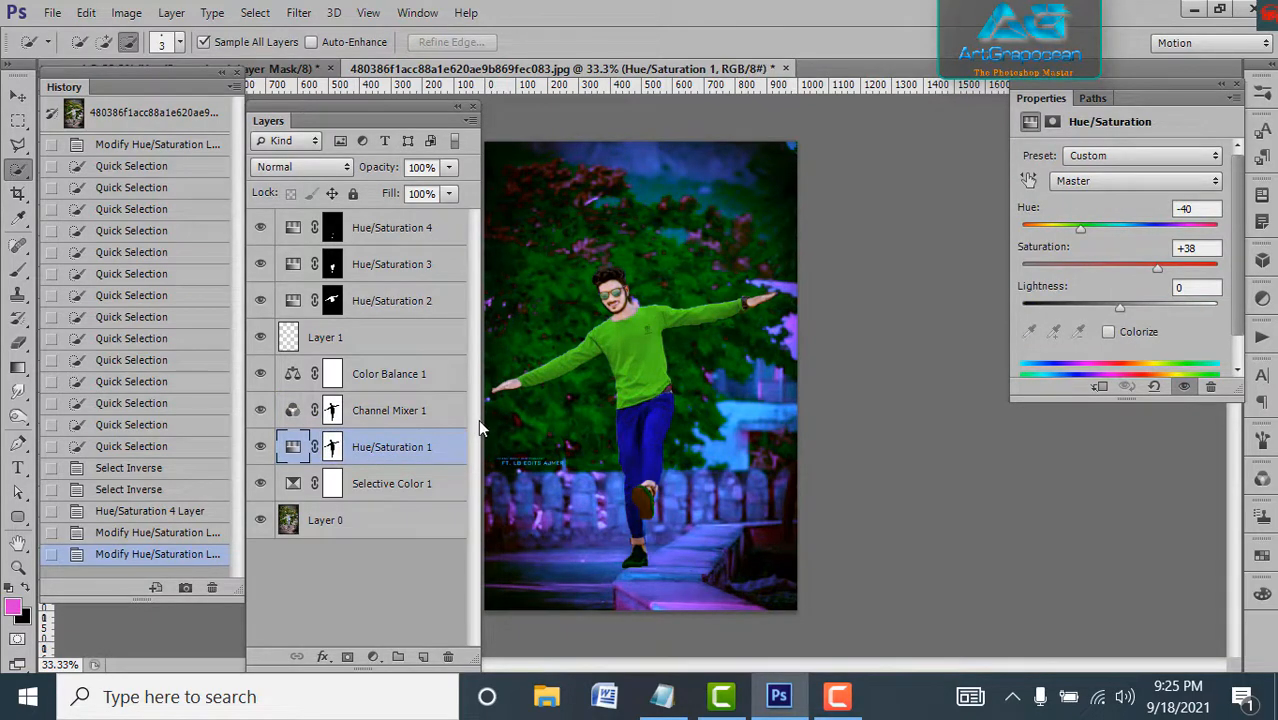
left_click_drag(480, 424, 453, 422)
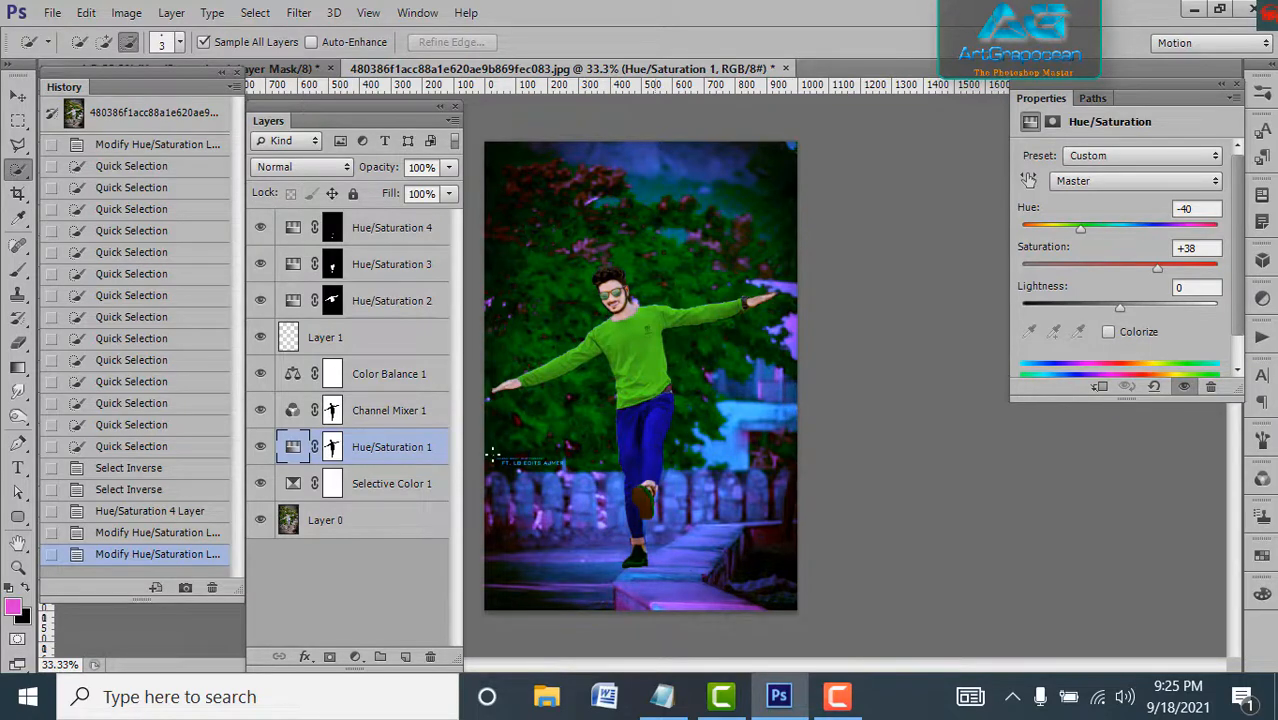
left_click(1198, 210)
type("-109")
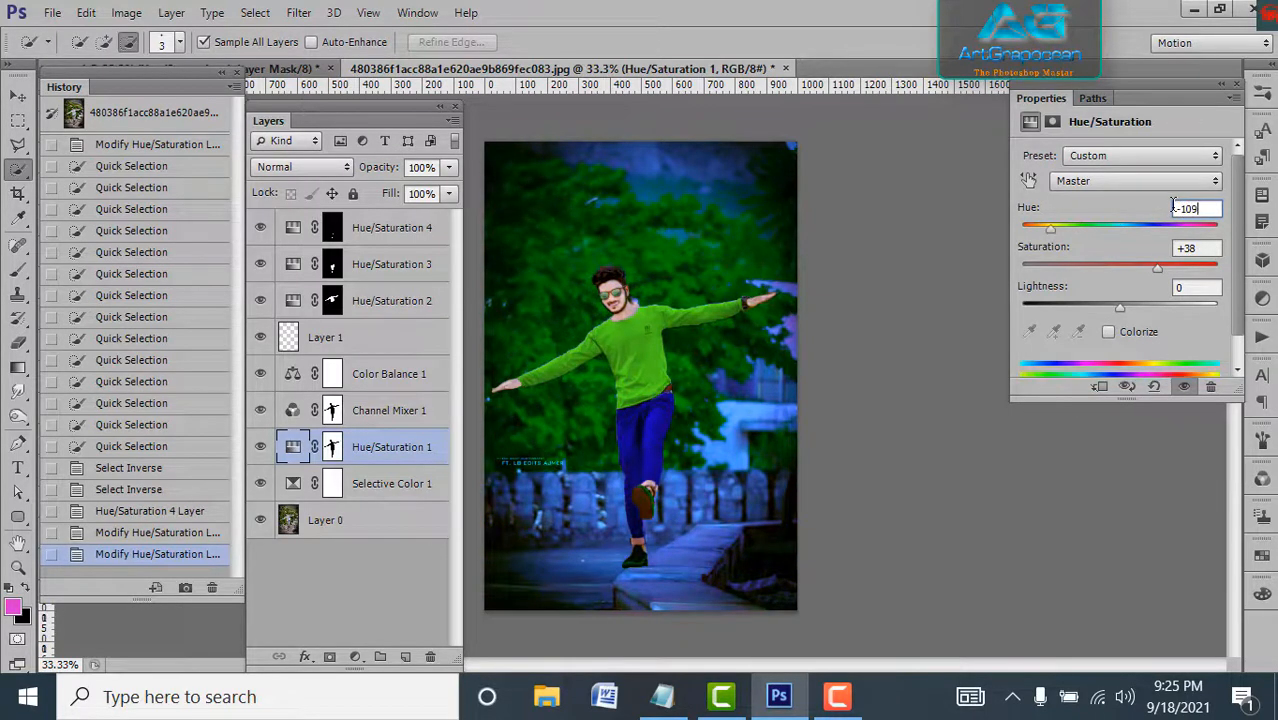
key("Return")
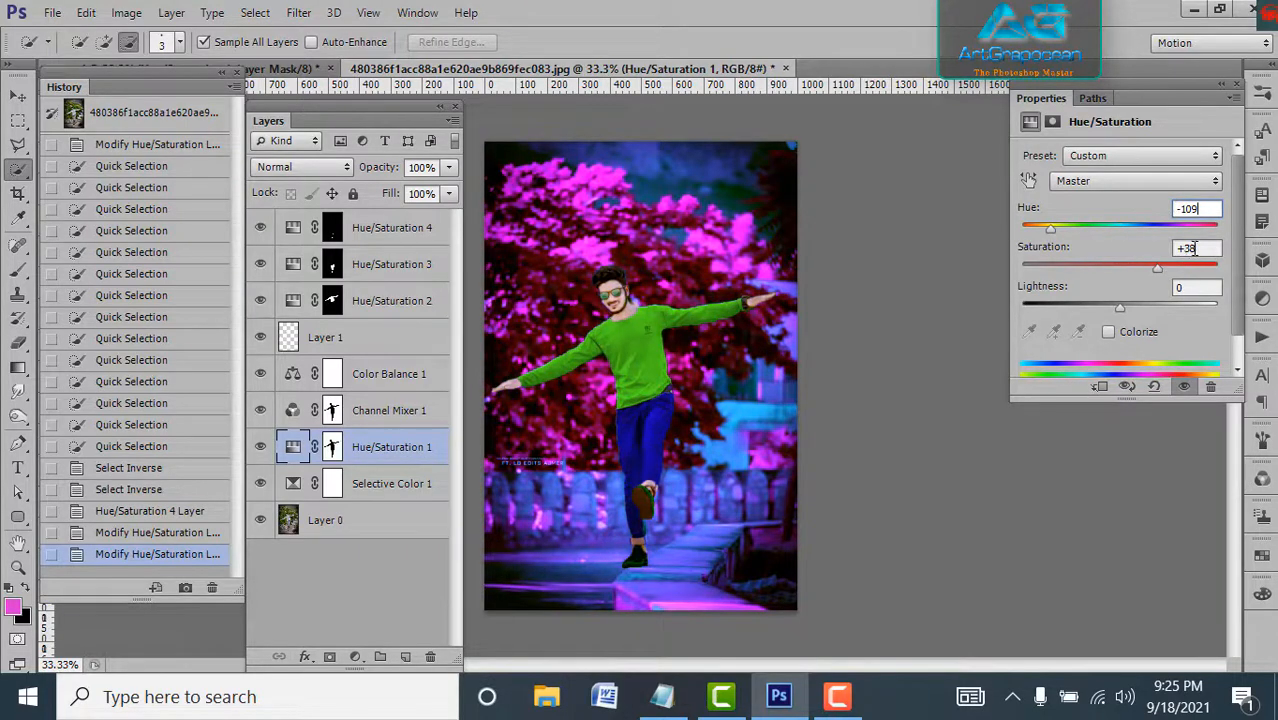
left_click_drag(1198, 248, 1178, 248)
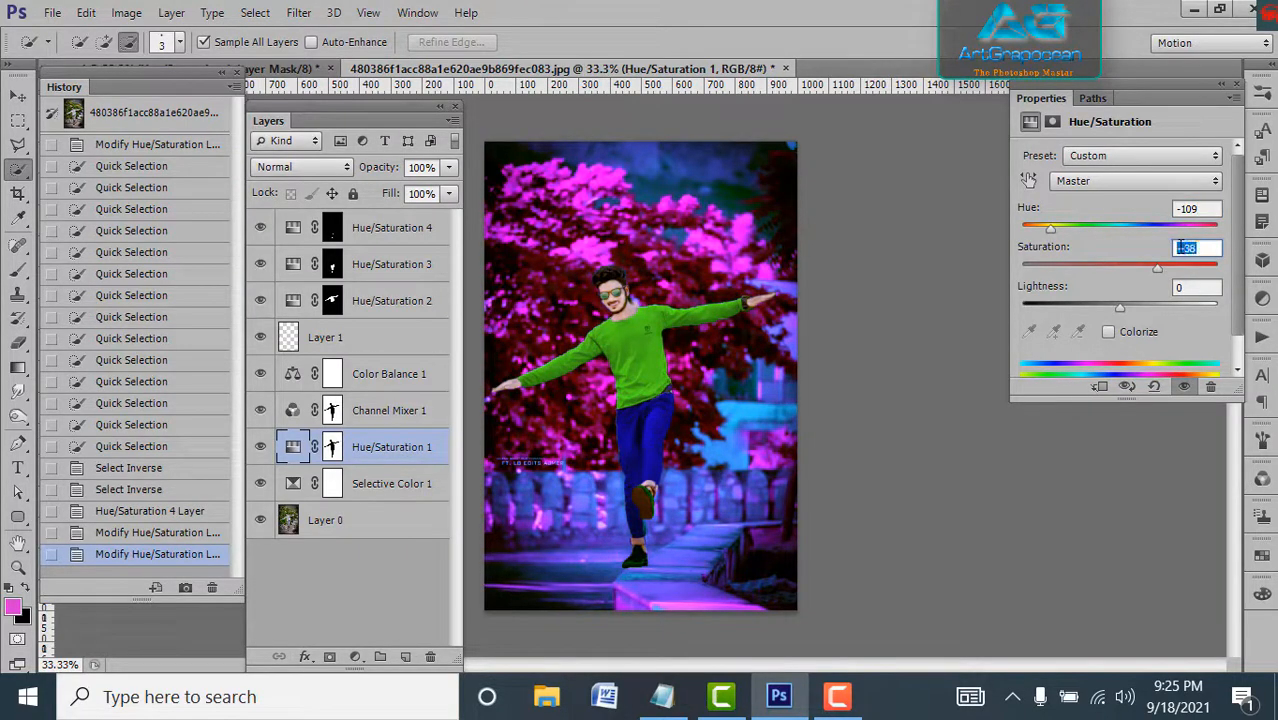
type("+38")
Step: Move the Layers panel away from the History panel and float it between the image and the Properties panel
left_click_drag(404, 107, 1179, 401)
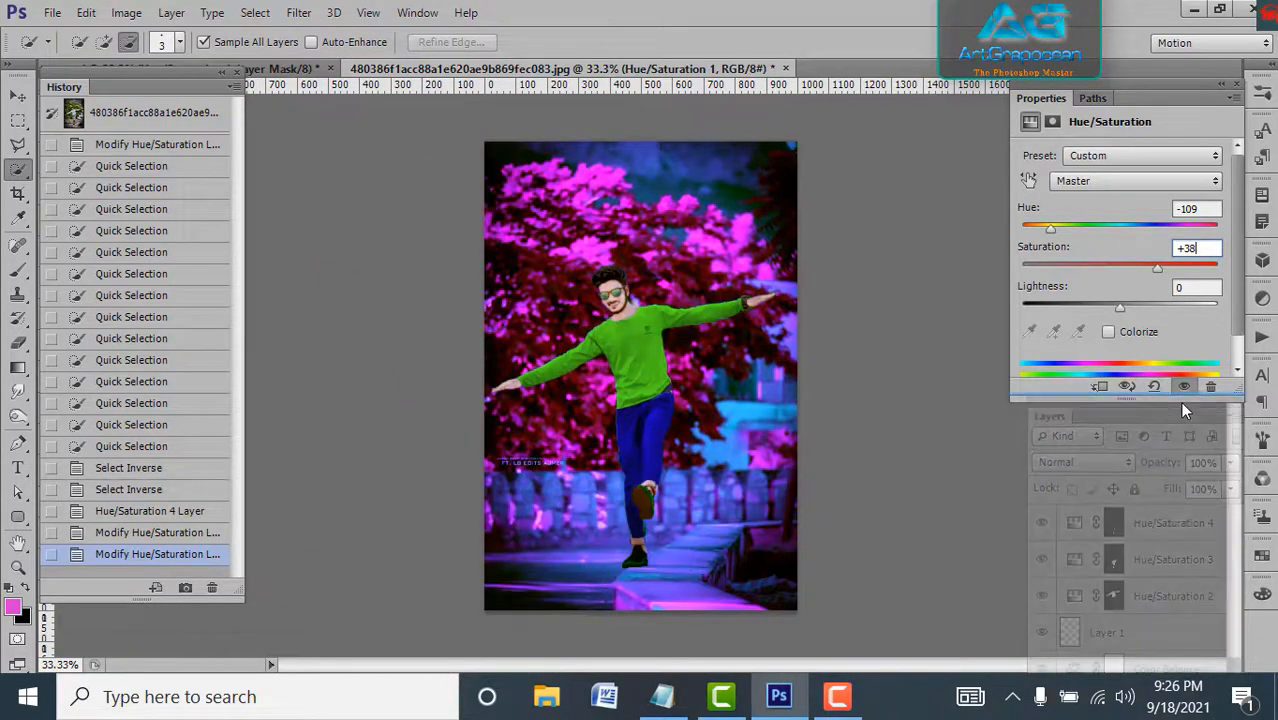
left_click(15, 95)
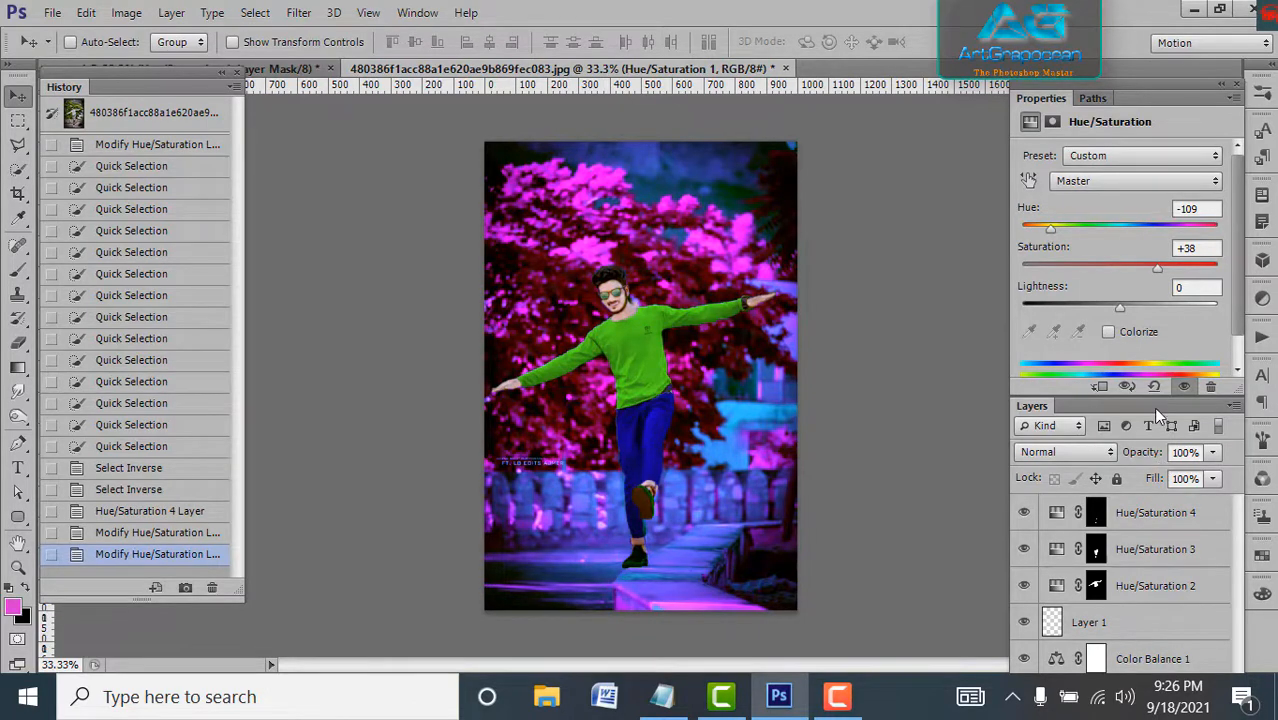
left_click_drag(1140, 404, 955, 109)
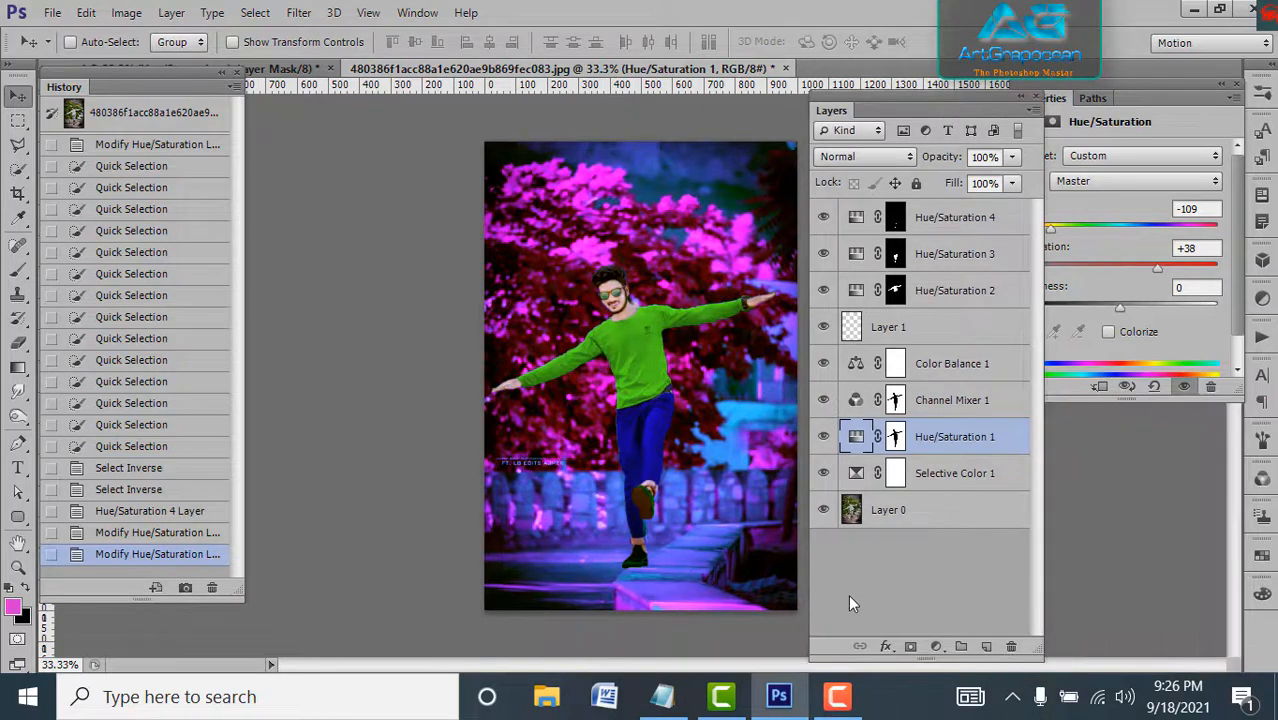
Step: Select Layer 0 and set the foreground colour to white (ffffff)
left_click(853, 524)
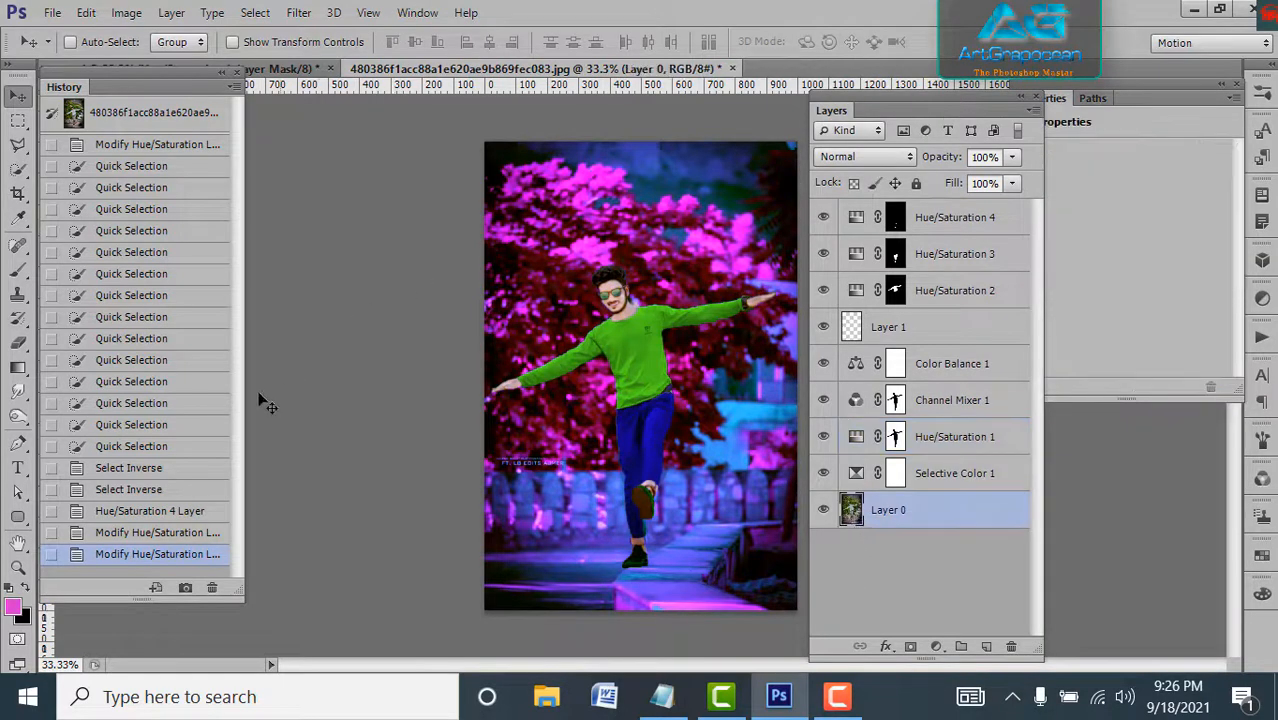
left_click(12, 606)
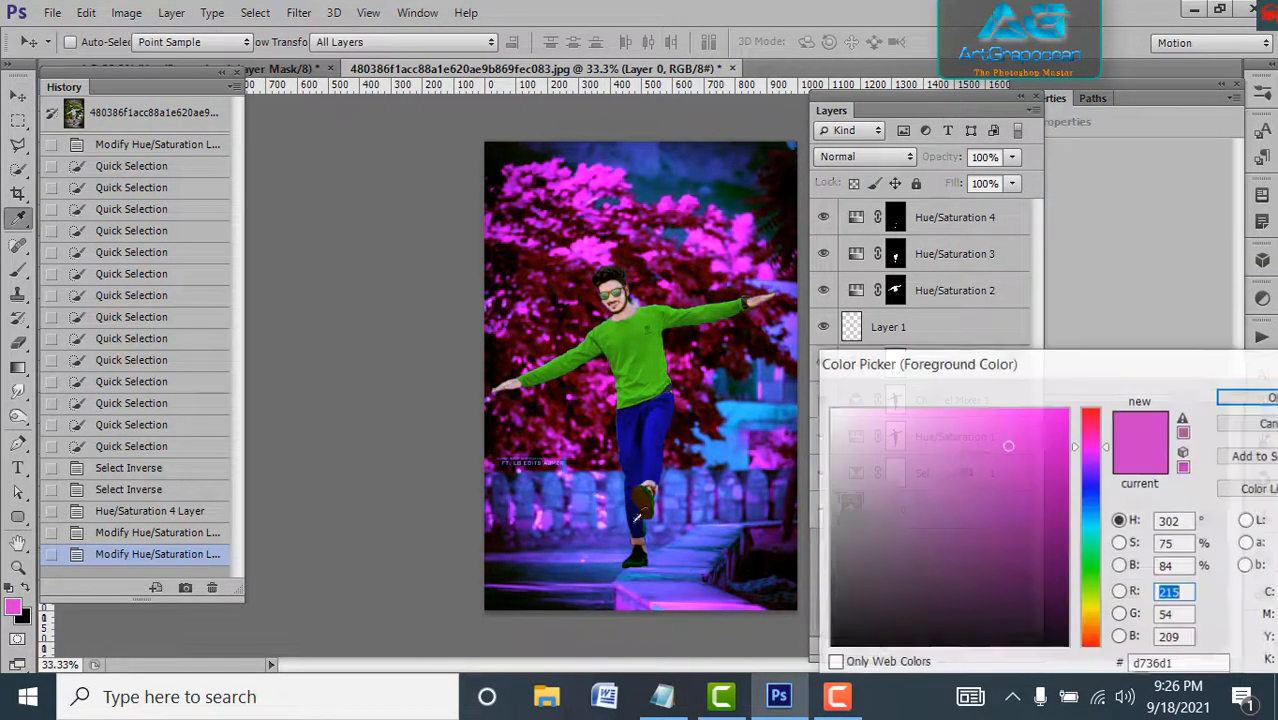
left_click(832, 411)
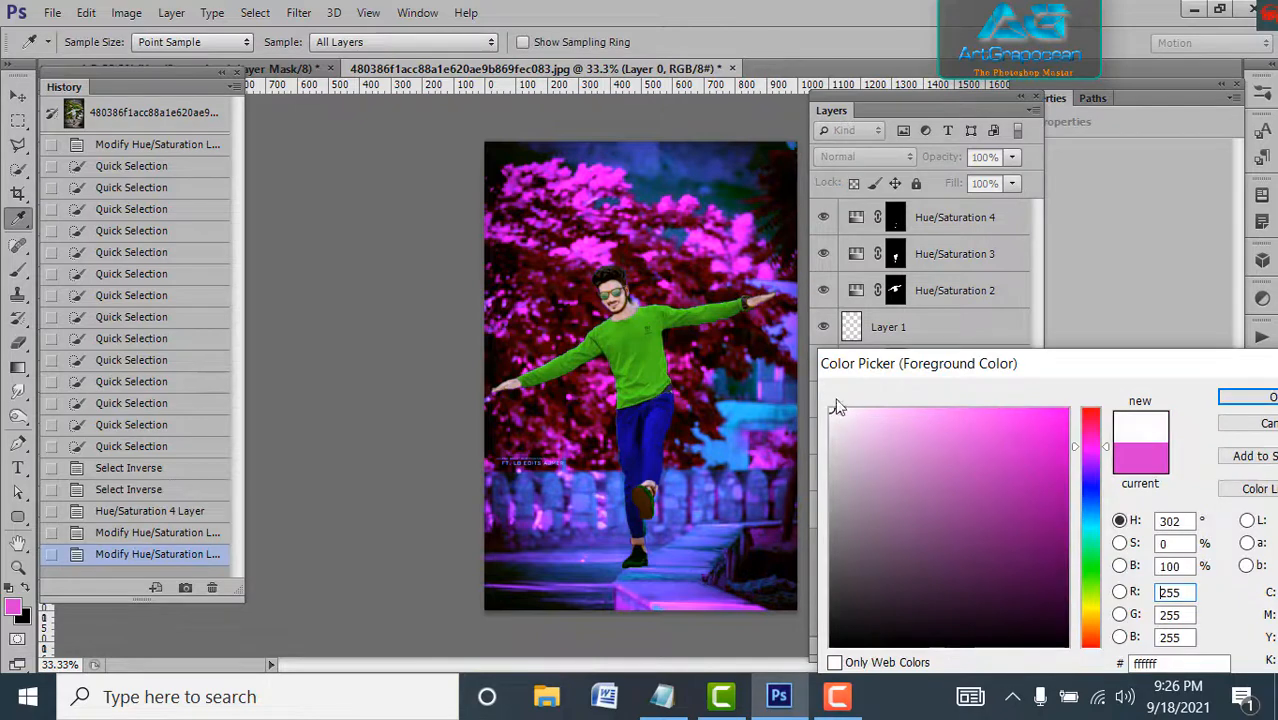
left_click(1241, 399)
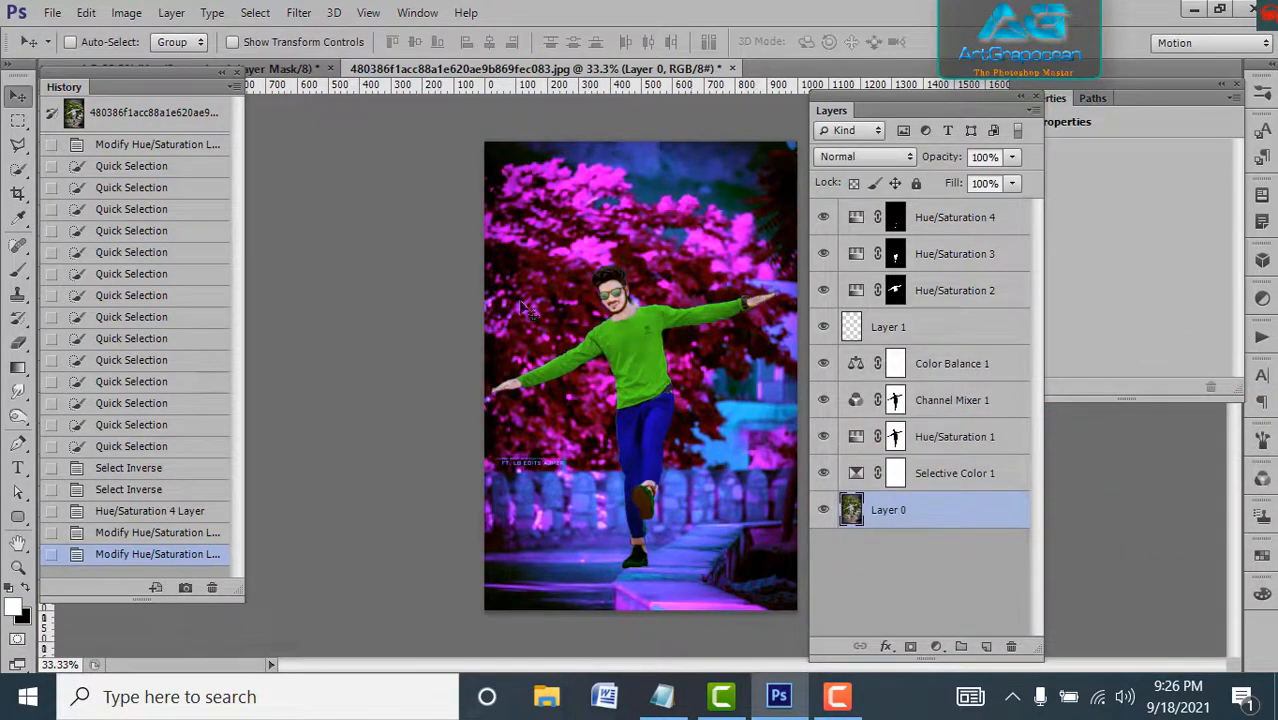
Step: Brighten the hand with the wristwatch on Layer 0 with two white dabs of a 30 px Brush at 19% opacity
left_click(18, 270)
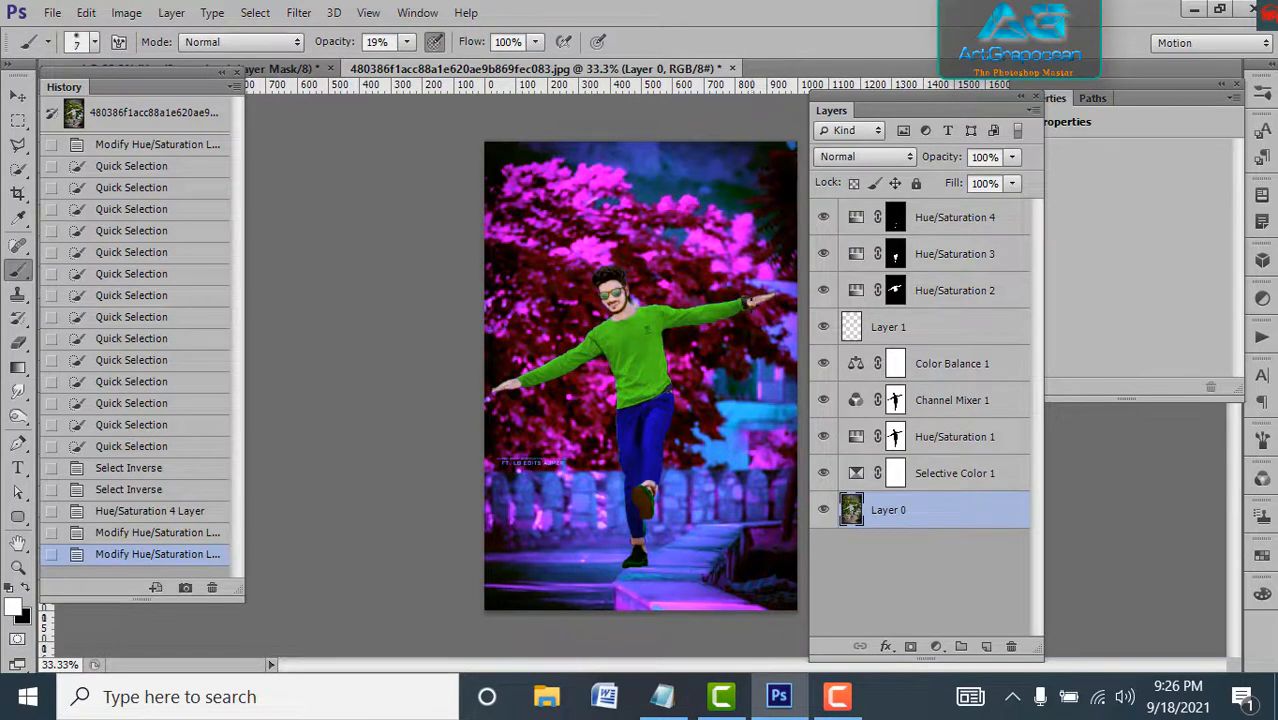
key("bracketright")
key("bracketright")
left_click(758, 300)
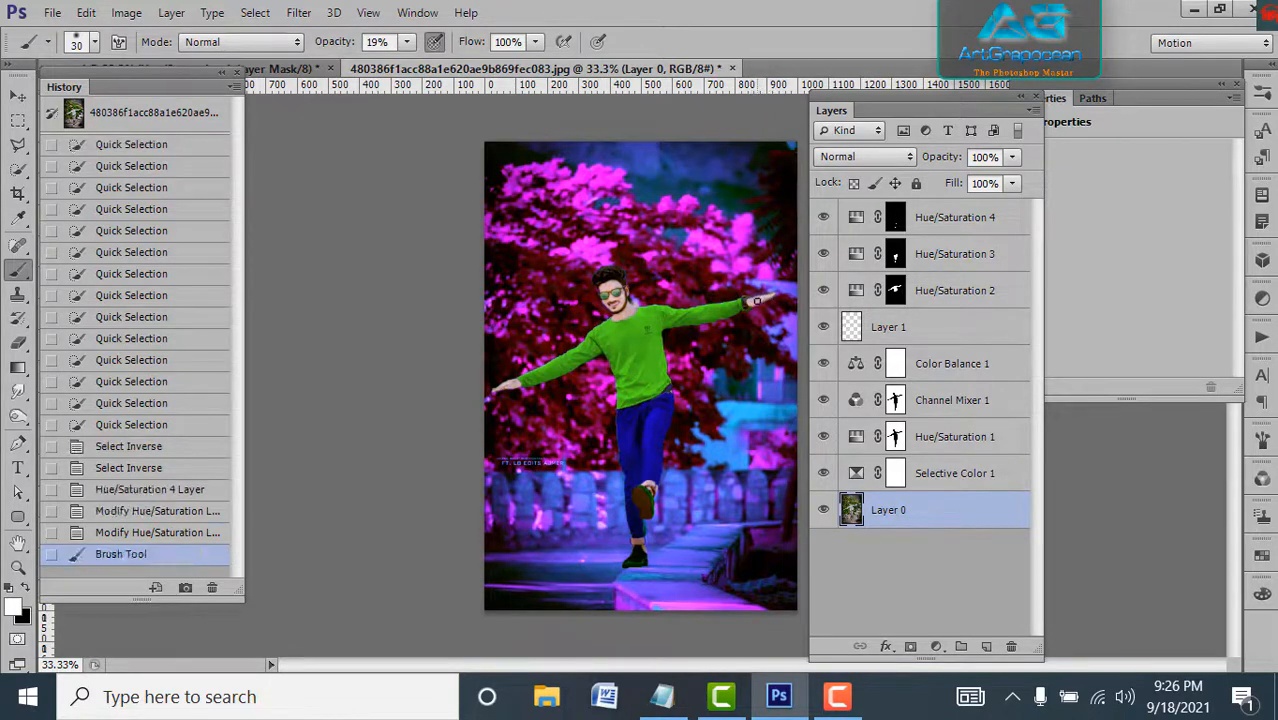
left_click(772, 296)
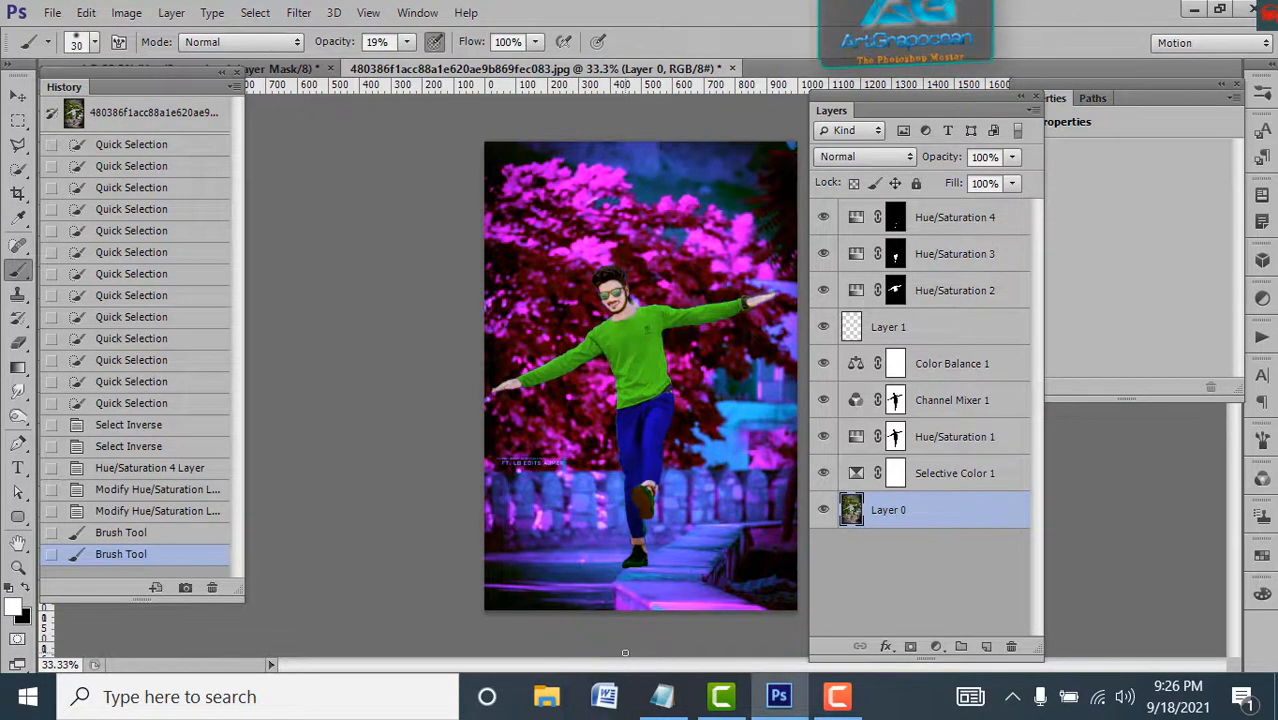
Step: Dock the Layers panel beneath the Properties panel and fit its height to the screen
left_click_drag(984, 94, 1147, 408)
left_click_drag(1157, 634, 1150, 672)
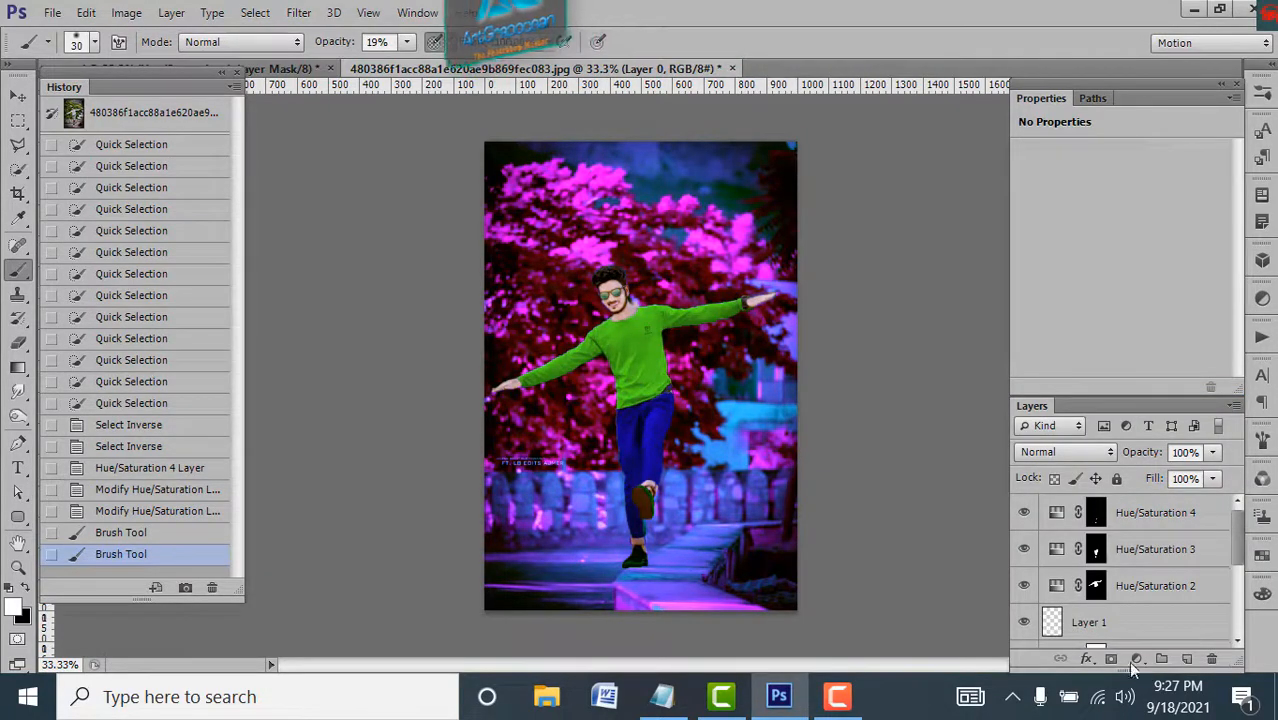
Step: Save the layered image as a Photoshop file named 480386f1acc88a1e620ae9b869fec083222 in the Downloads folder
left_click(50, 12)
left_click(90, 204)
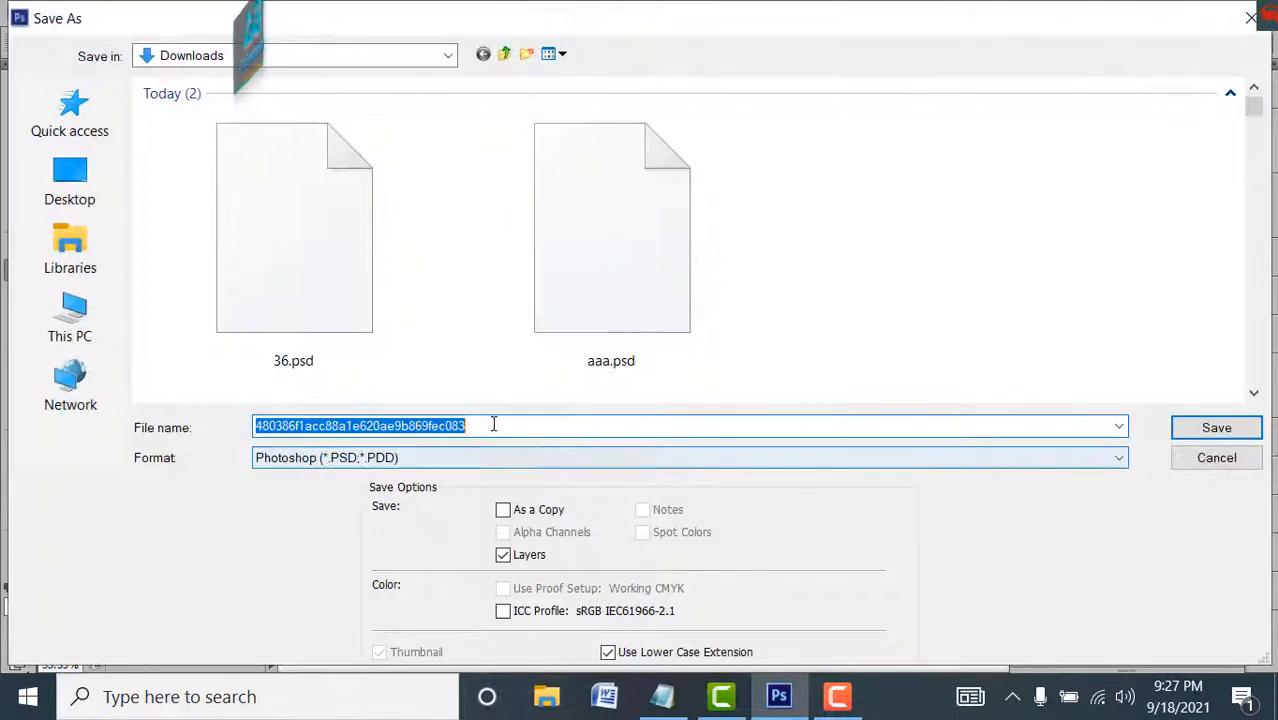
left_click(491, 425)
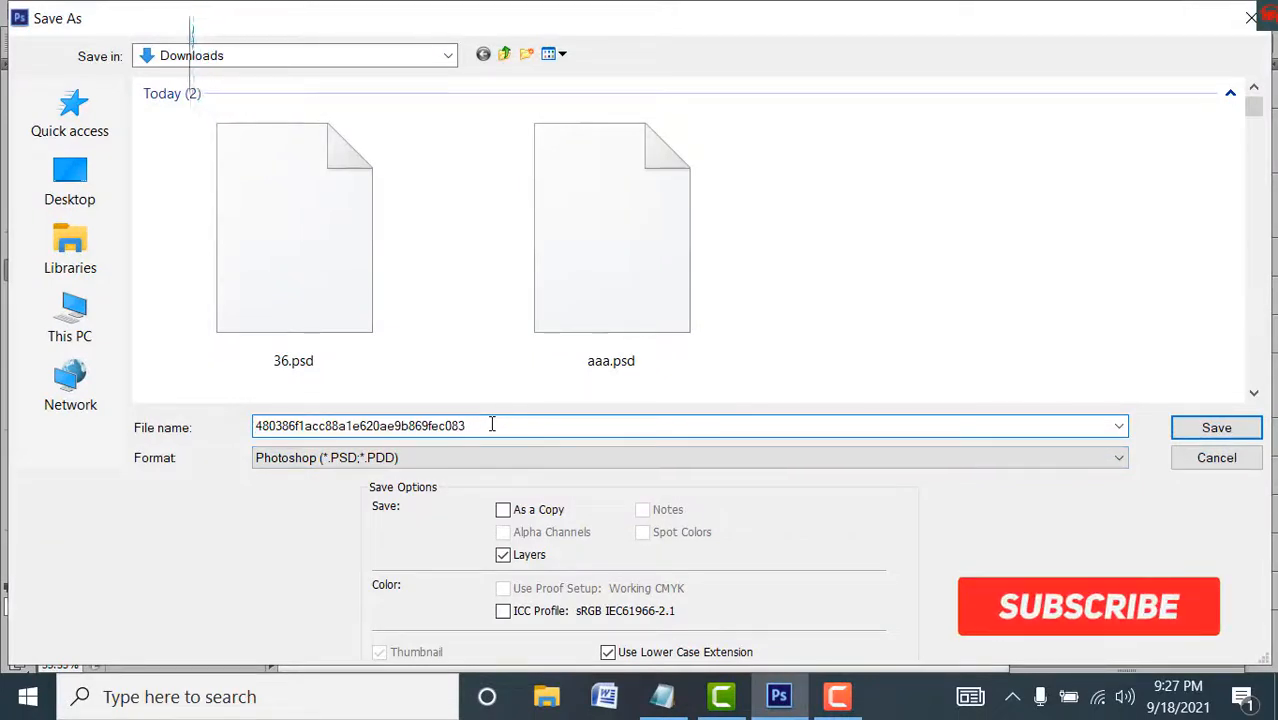
type("222")
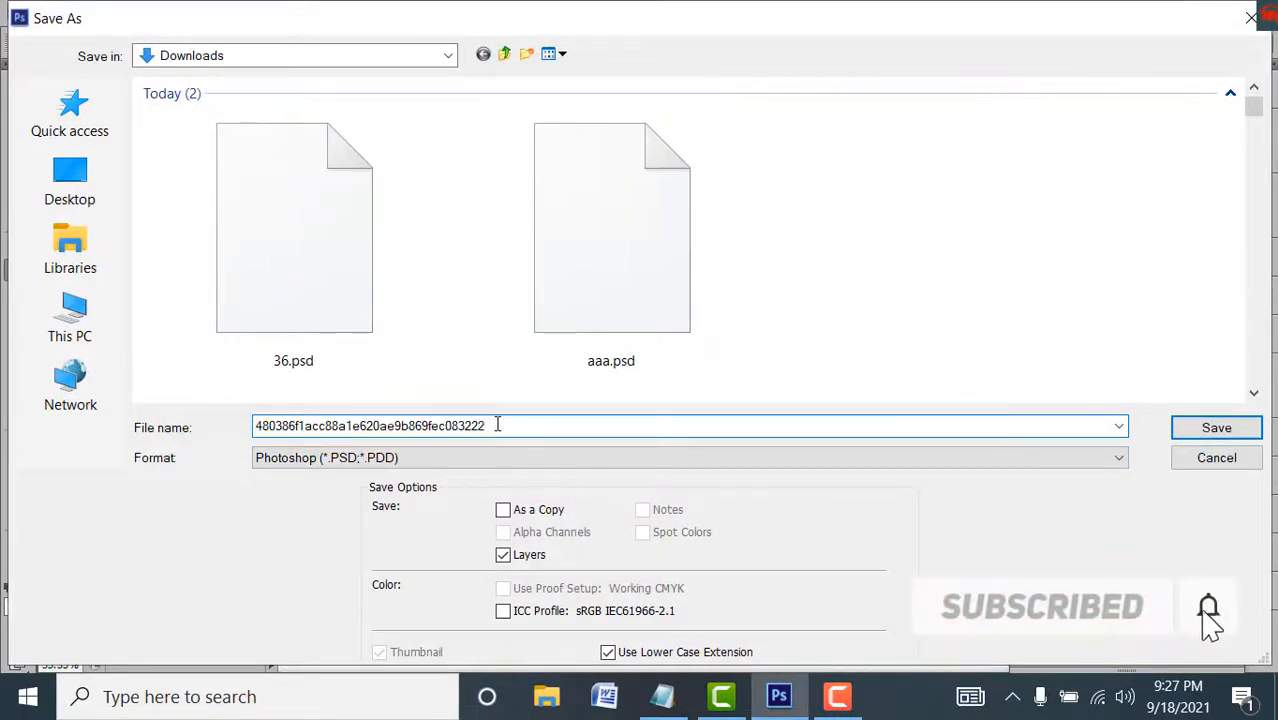
left_click(1190, 429)
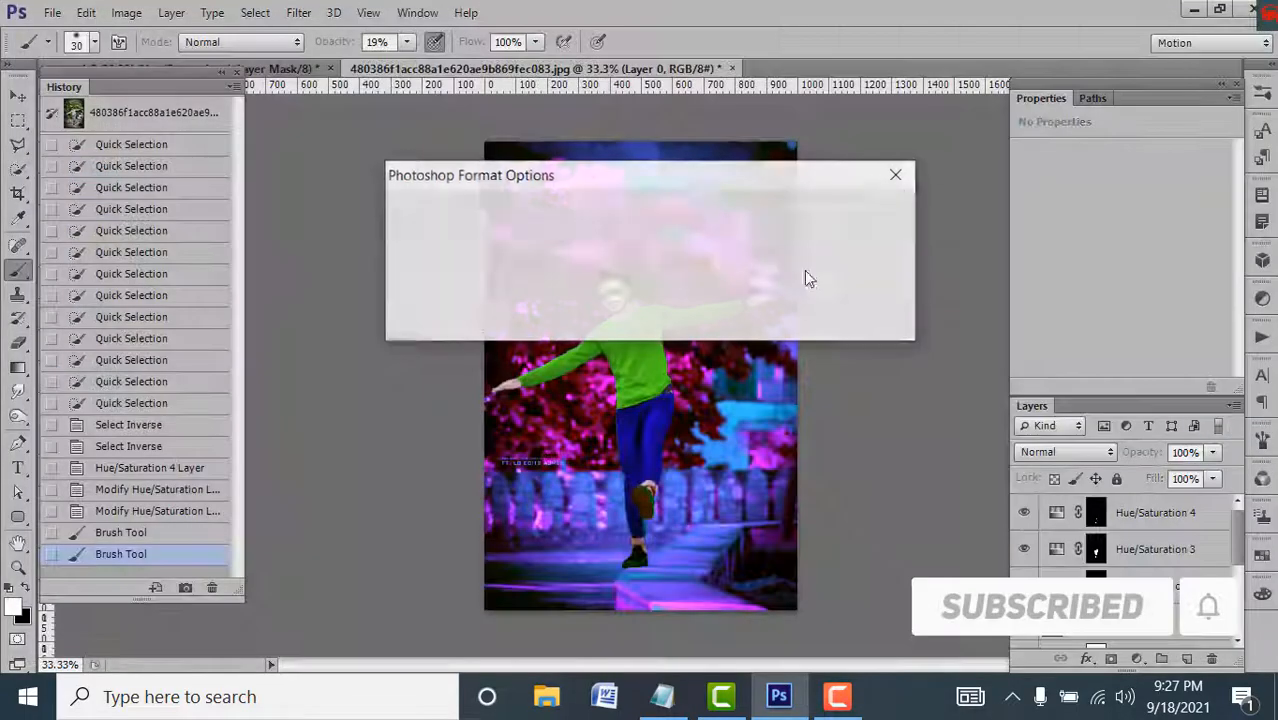